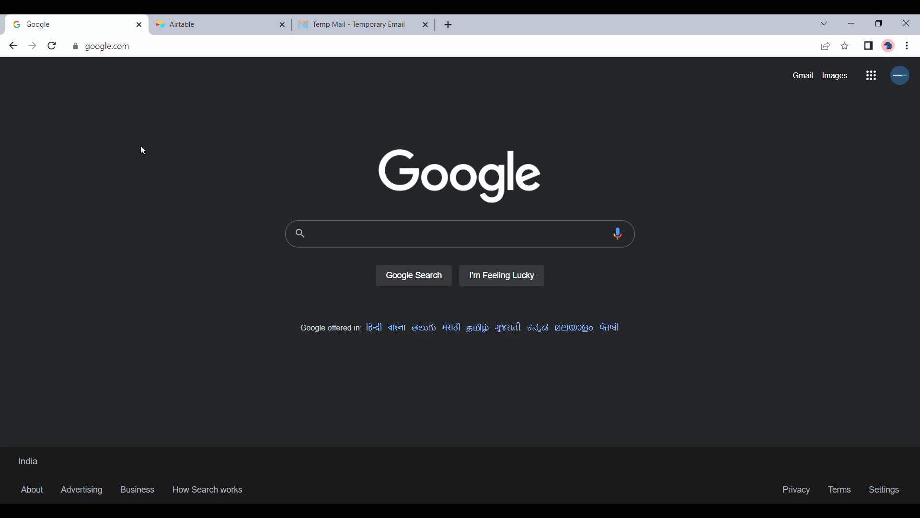
# Search Google for 'pory.io' and open the Pory.io homepage from the results.
pyautogui.click(187, 33)
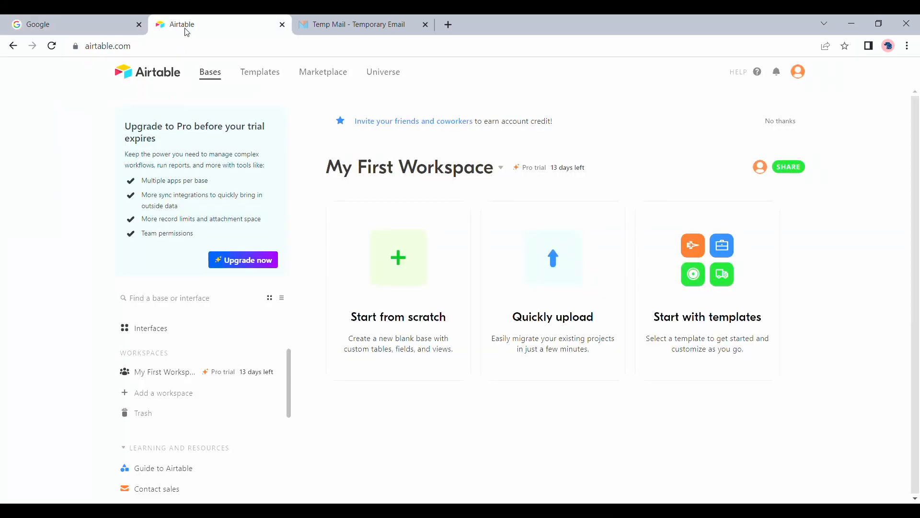
pyautogui.click(87, 16)
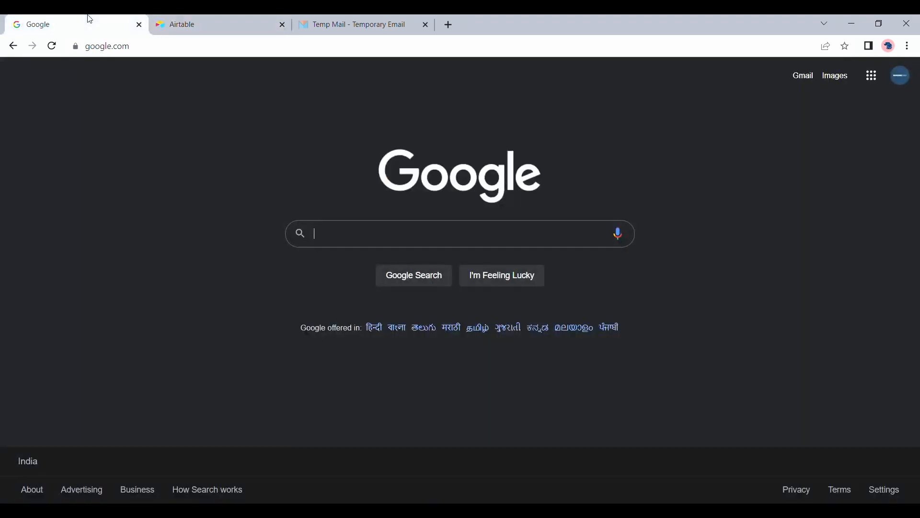
pyautogui.click(343, 233)
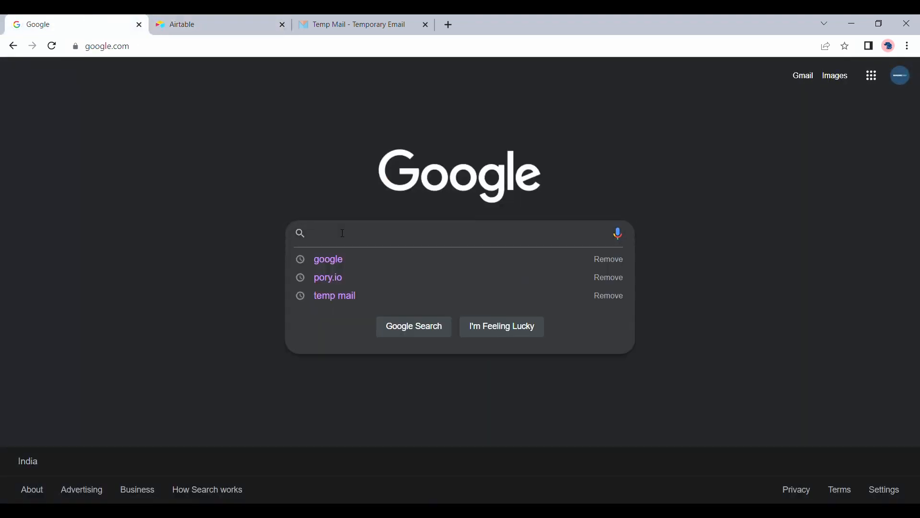
pyautogui.click(344, 277)
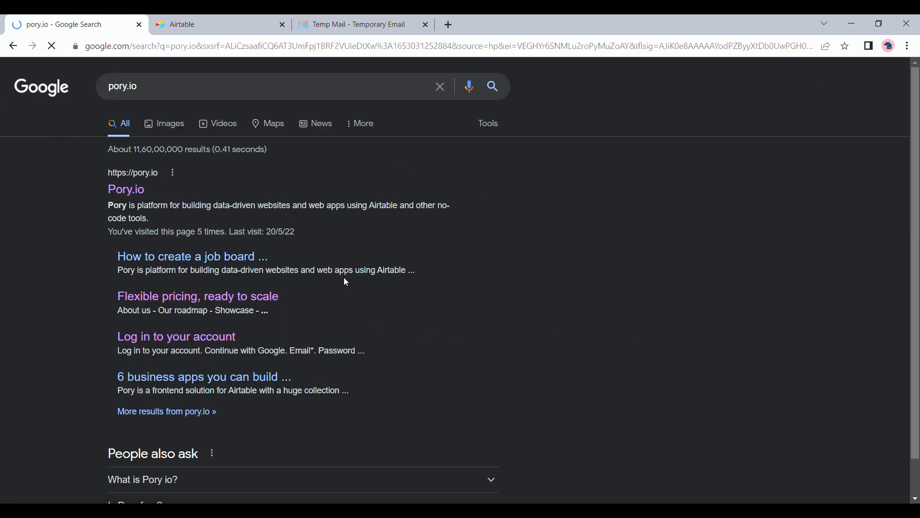
pyautogui.click(116, 198)
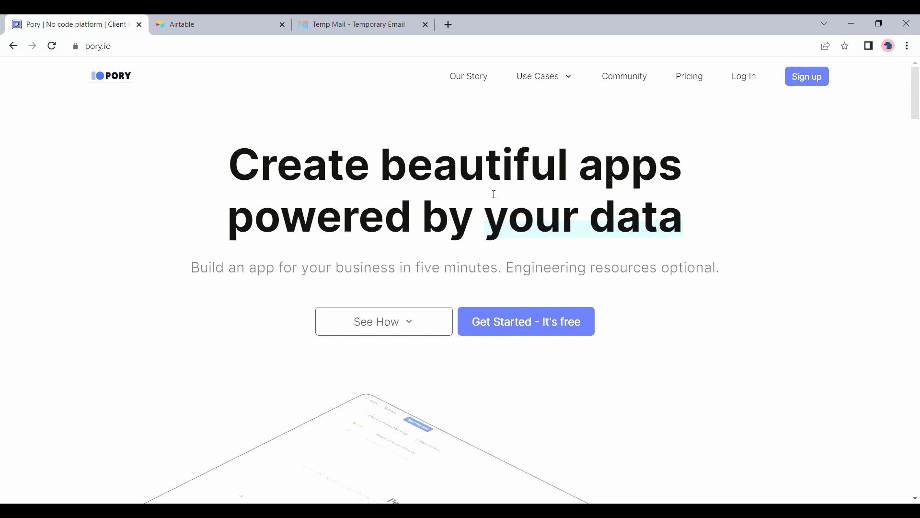
# Start a Pory sign-up with email and enter the first and last name.
pyautogui.click(521, 318)
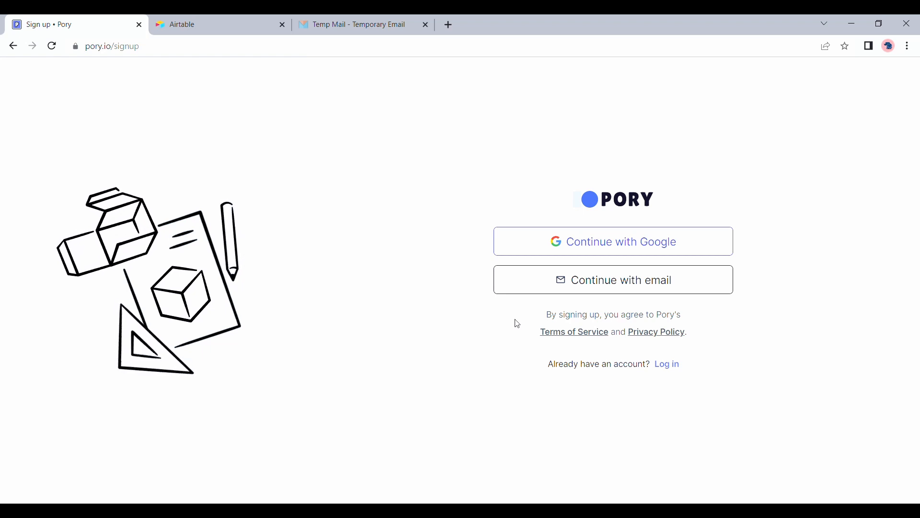
pyautogui.click(627, 279)
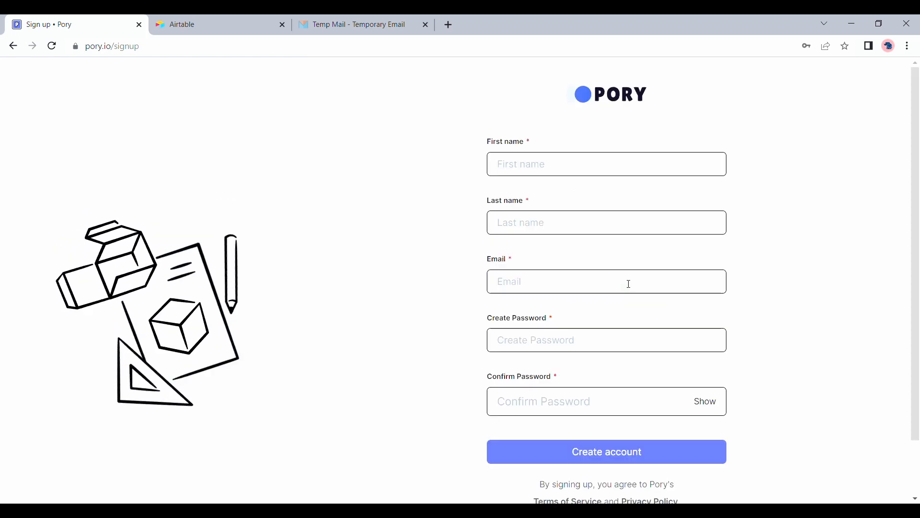
pyautogui.click(549, 162)
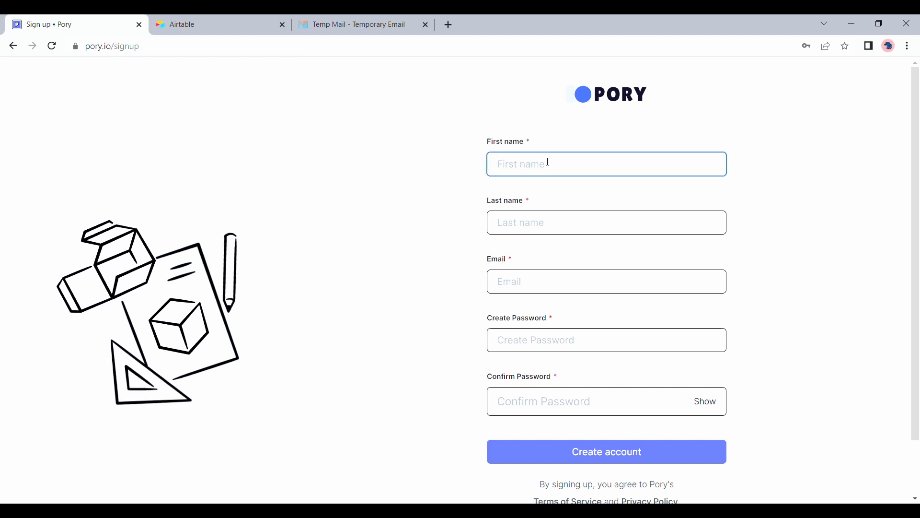
pyautogui.write('Pory')
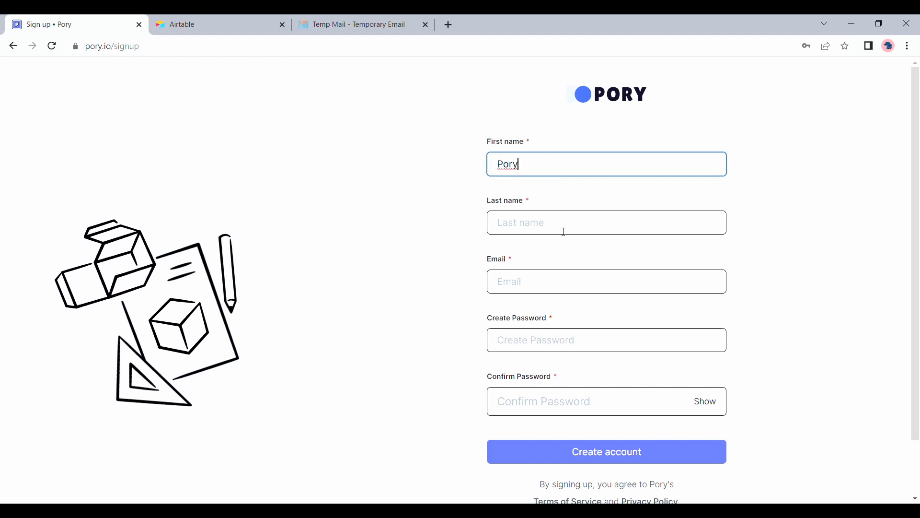
pyautogui.click(563, 232)
pyautogui.write('Tutorial')
# Paste the sign-up email, fill in the password, create the account and log in.
pyautogui.click(579, 281)
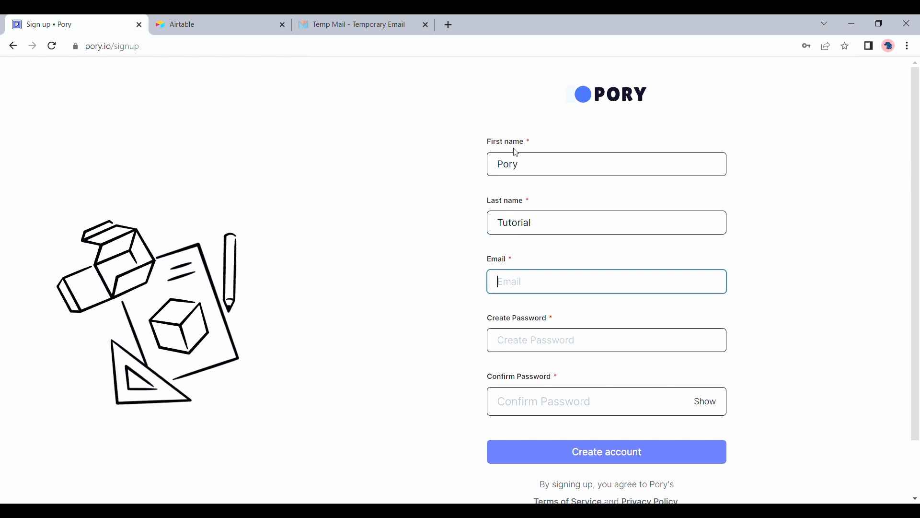
pyautogui.hotkey('ctrl', 'v')
pyautogui.click(560, 348)
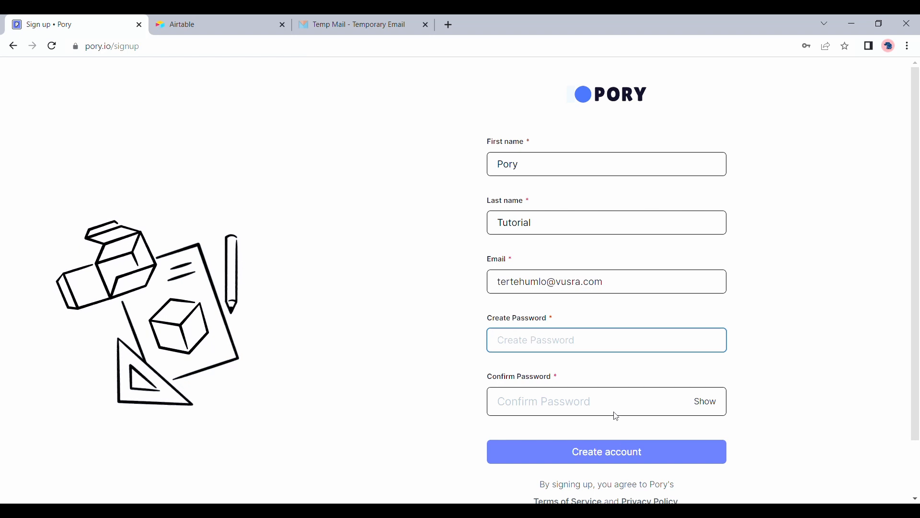
pyautogui.click(681, 371)
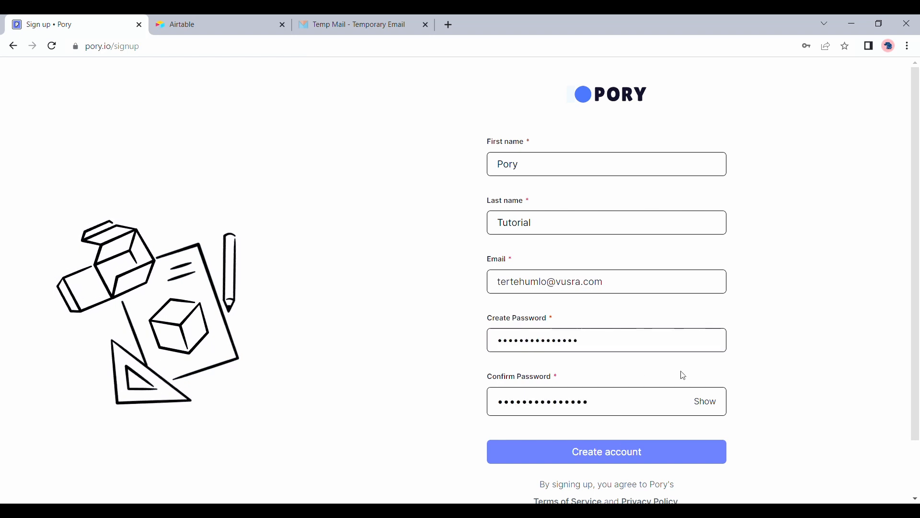
pyautogui.click(650, 462)
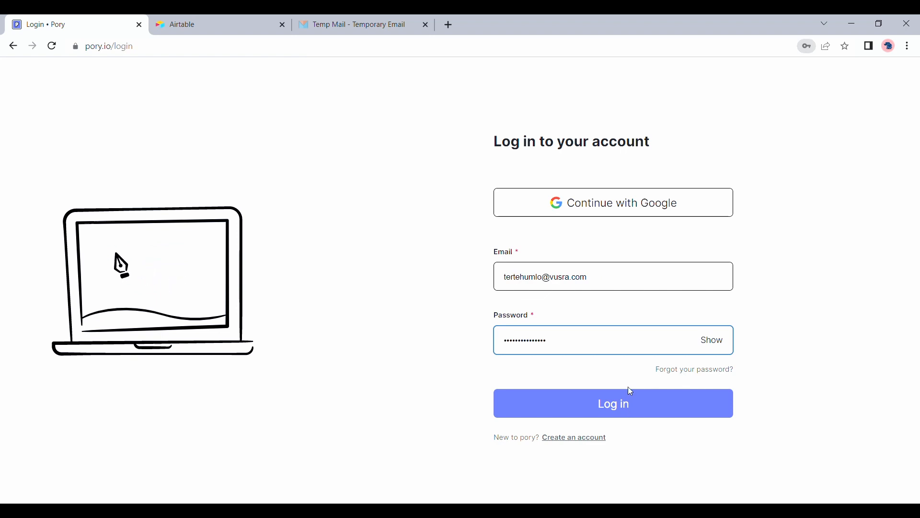
pyautogui.click(633, 405)
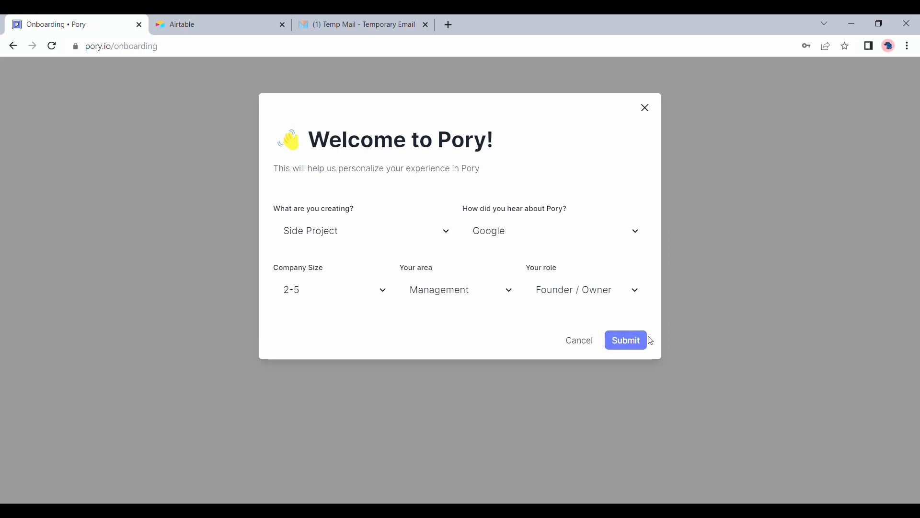
# Submit the welcome questionnaire with role Founder / Owner and return to the verified workspace.
pyautogui.click(639, 340)
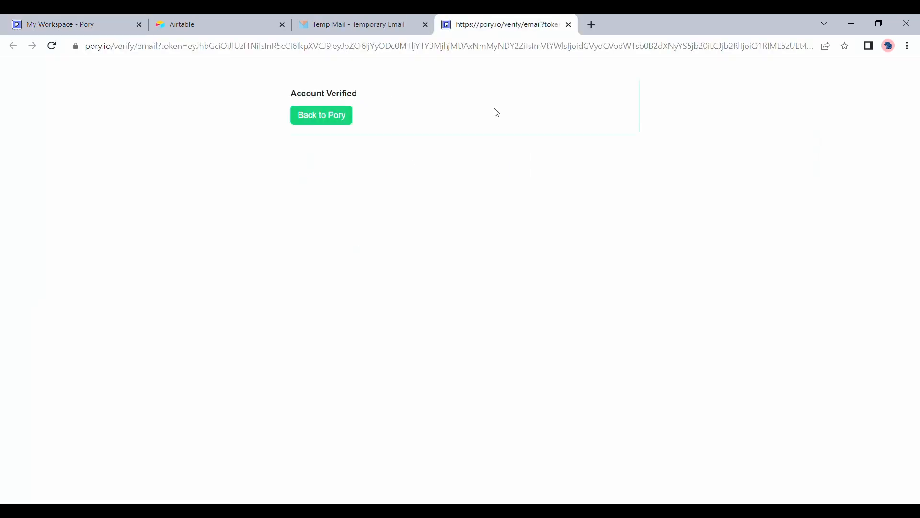
pyautogui.click(47, 18)
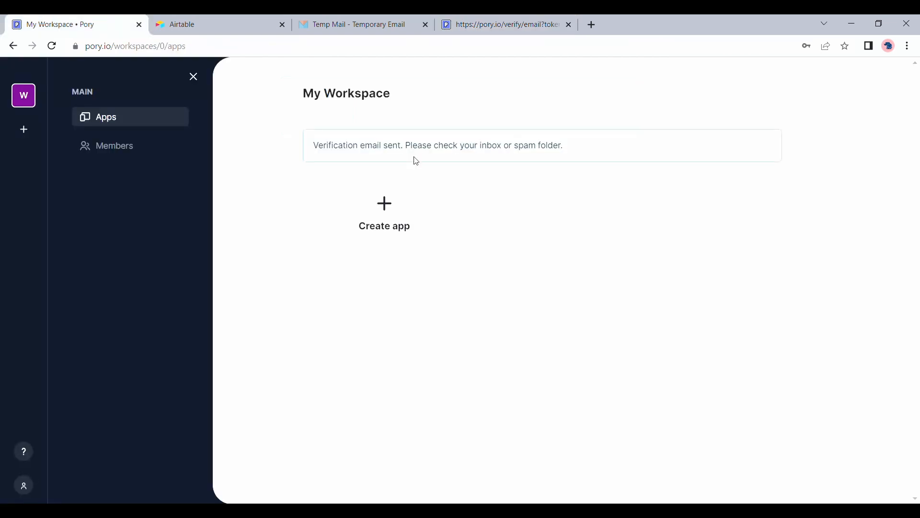
# Create a new app and browse the Template Gallery to open the Job Board Template demo.
pyautogui.click(402, 226)
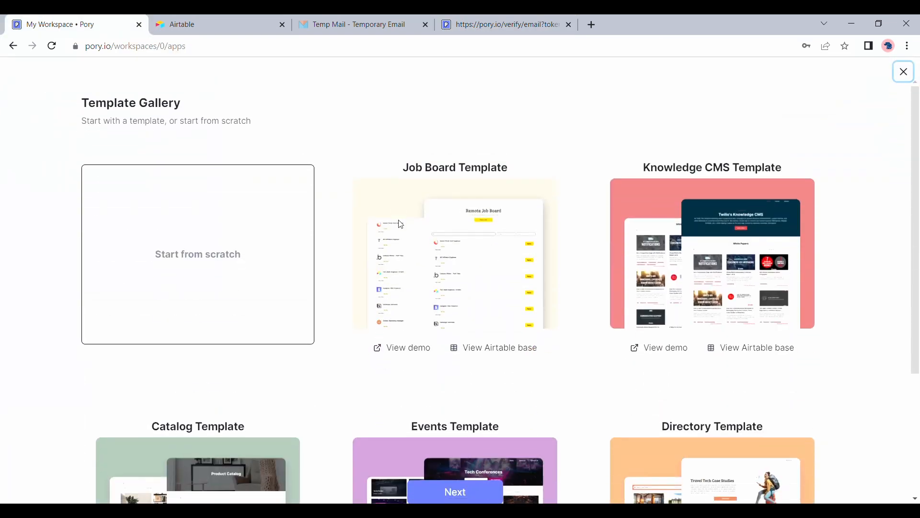
pyautogui.scroll(-4, 401, 224)
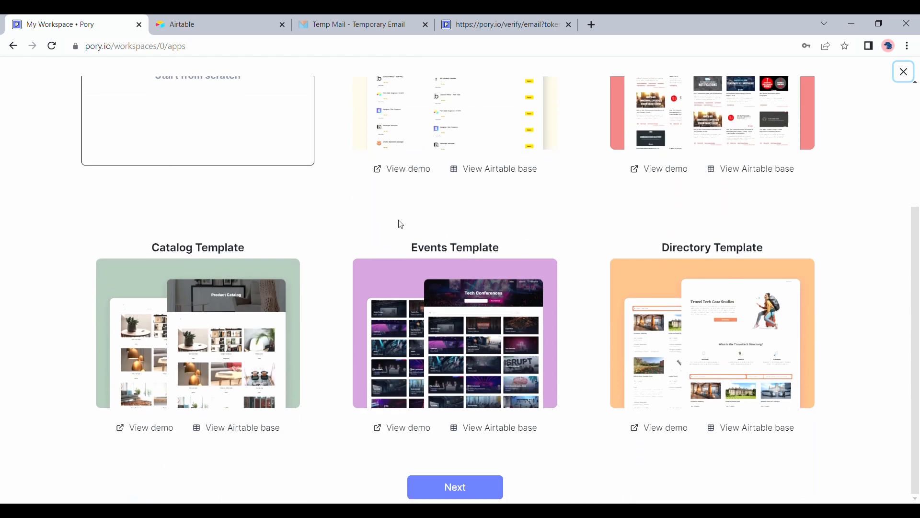
pyautogui.scroll(4, 401, 224)
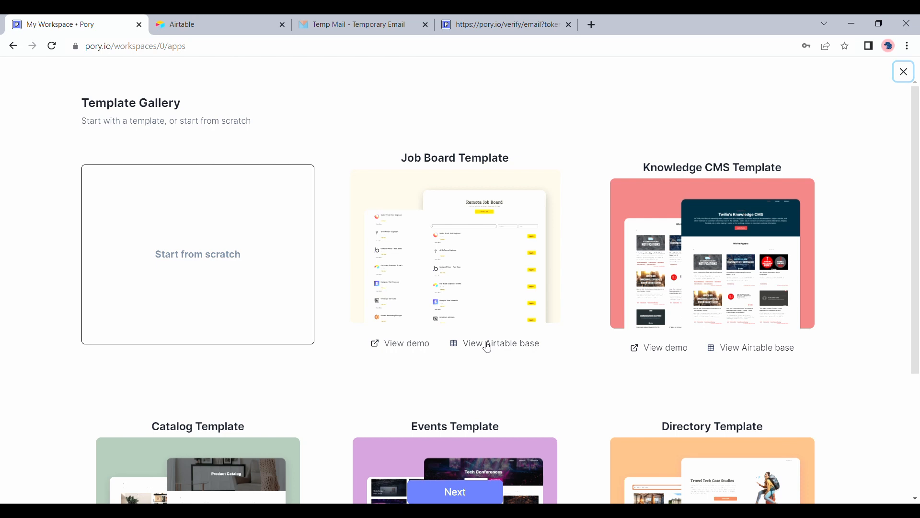
pyautogui.click(418, 347)
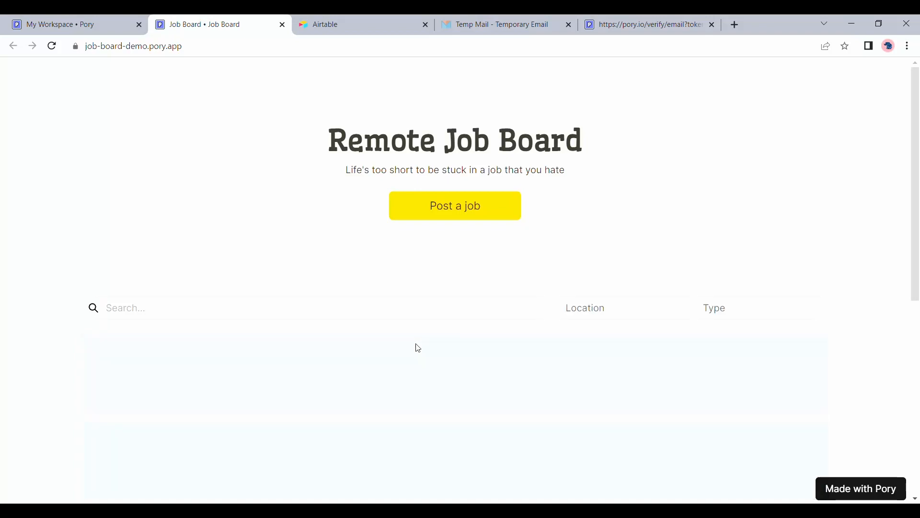
# Scroll through the demo's job listings and open the Post a job form.
pyautogui.scroll(-15, 419, 349)
pyautogui.scroll(-1, 420, 350)
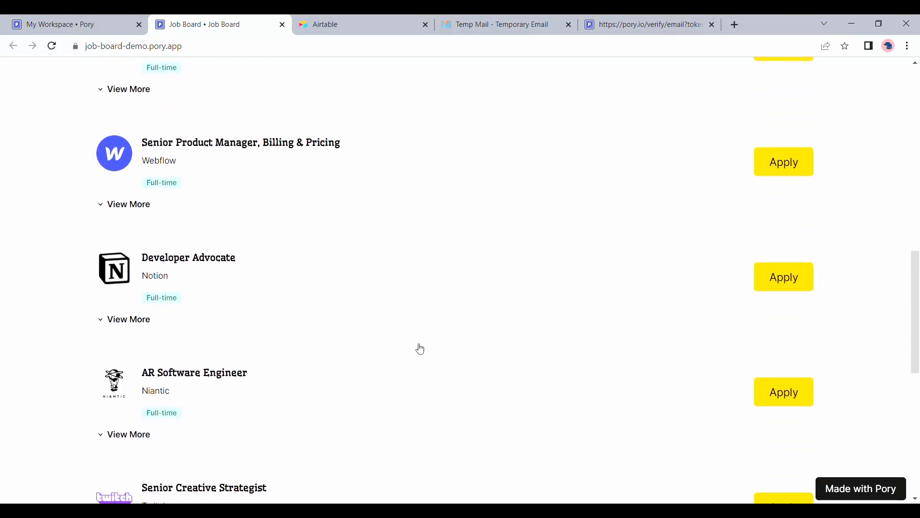
pyautogui.scroll(10, 420, 349)
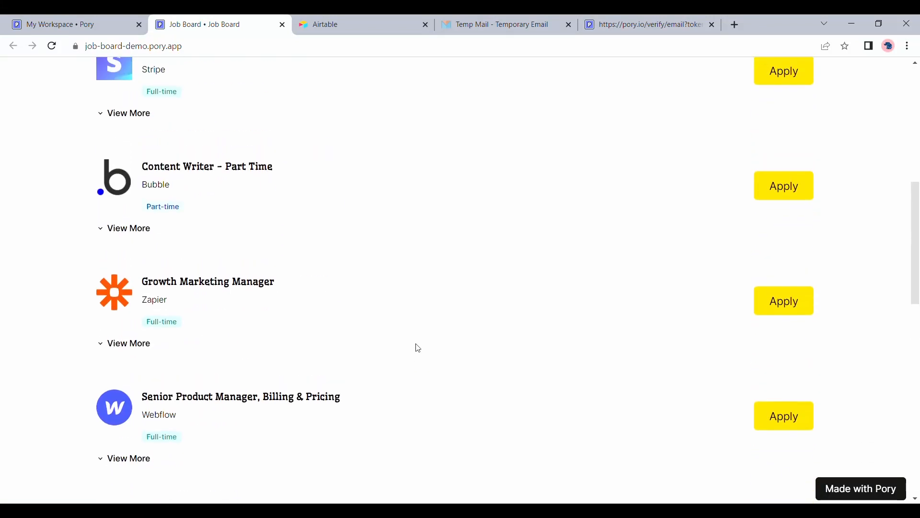
pyautogui.scroll(2, 421, 350)
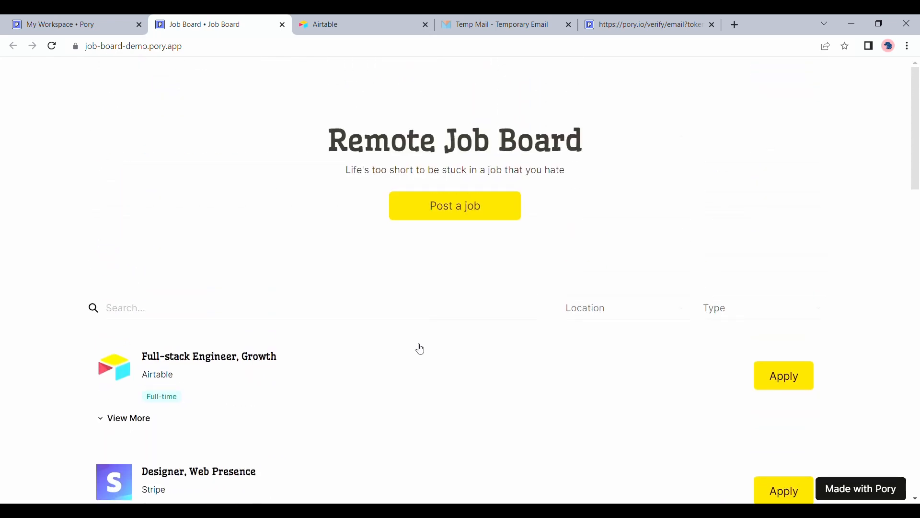
pyautogui.click(457, 206)
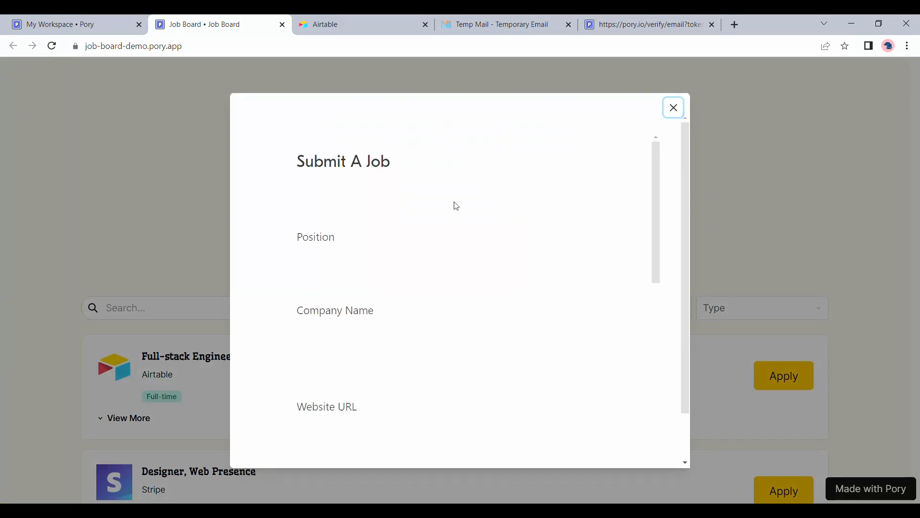
# Review the Submit A Job form fields, then close the demo.
pyautogui.scroll(-7, 457, 206)
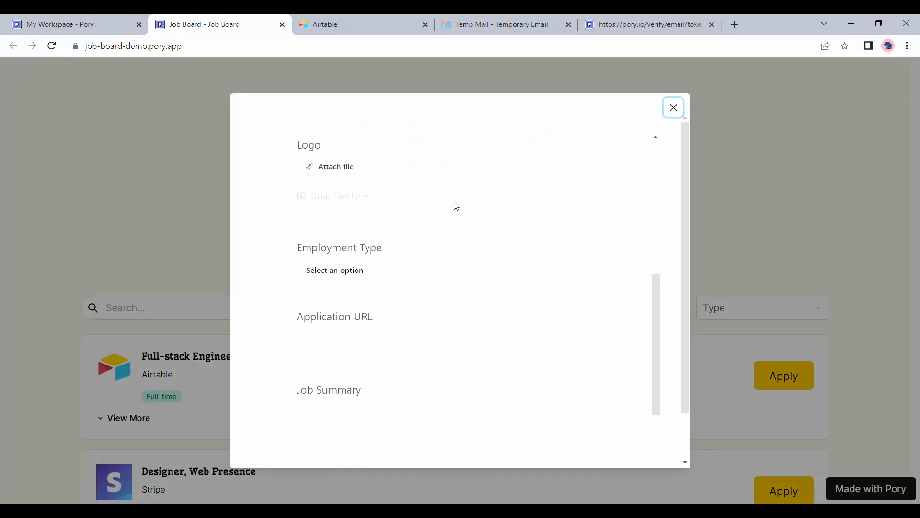
pyautogui.scroll(-3, 457, 206)
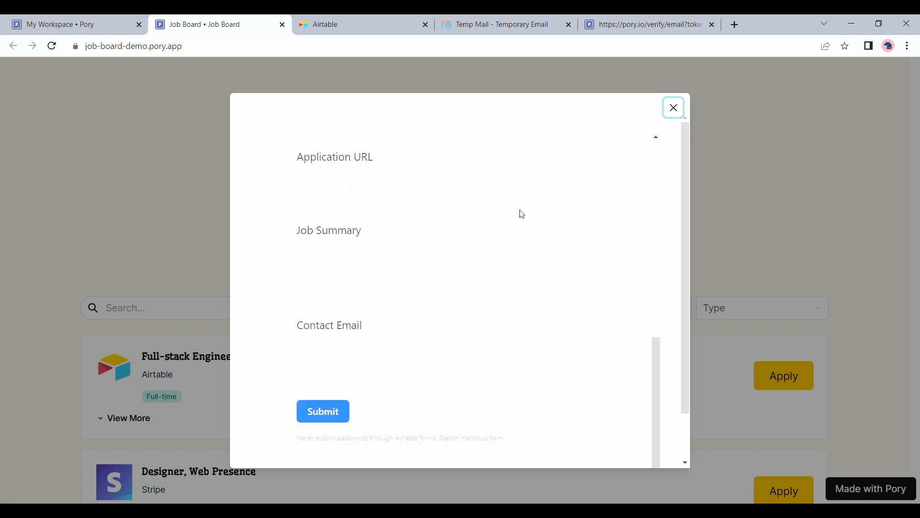
pyautogui.scroll(-1, 522, 214)
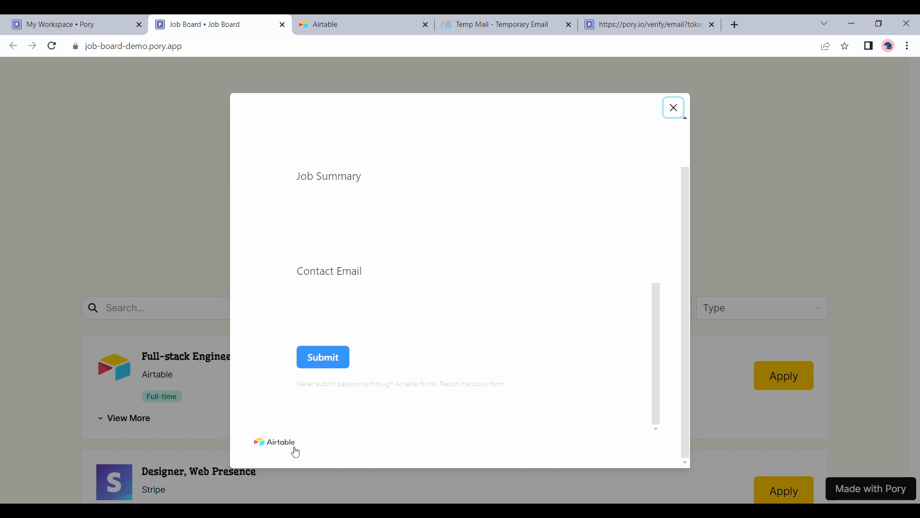
pyautogui.click(282, 25)
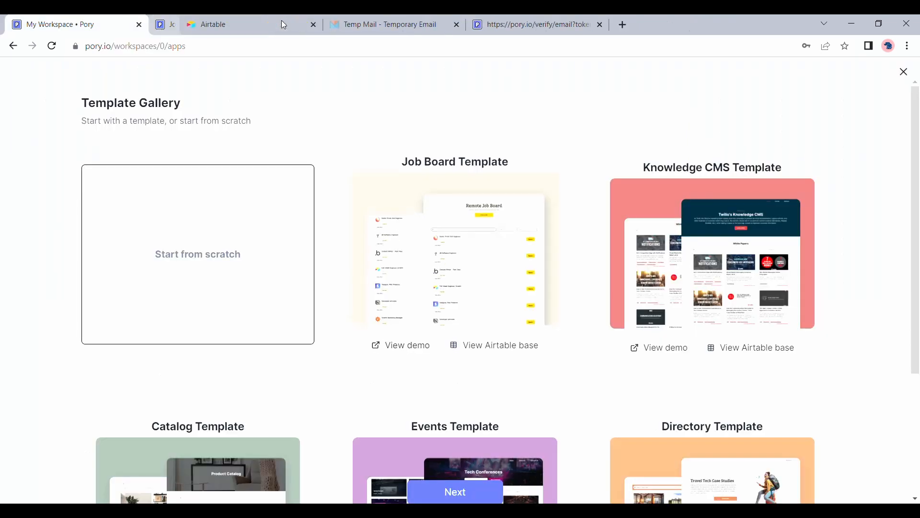
# Open the Job Board Template's Airtable base, view its Submit a job form, and choose Copy base.
pyautogui.click(499, 352)
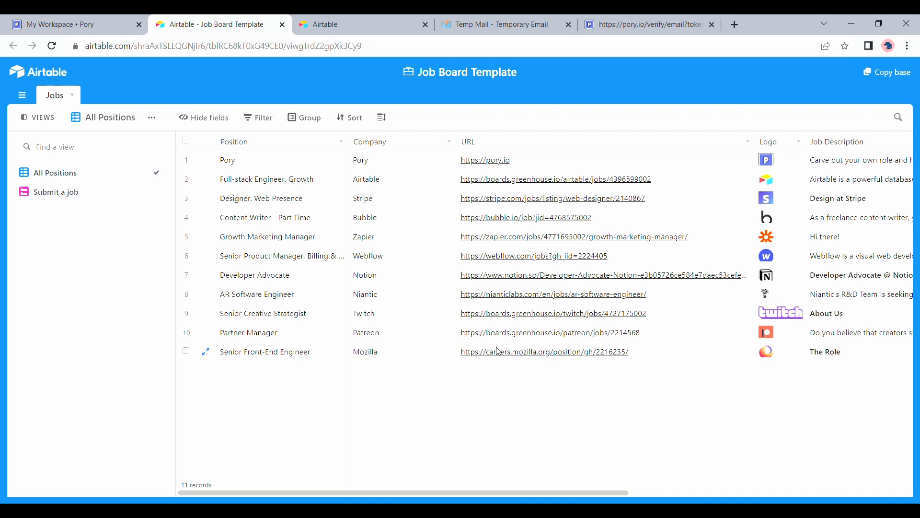
pyautogui.hscroll(4, 710, 406)
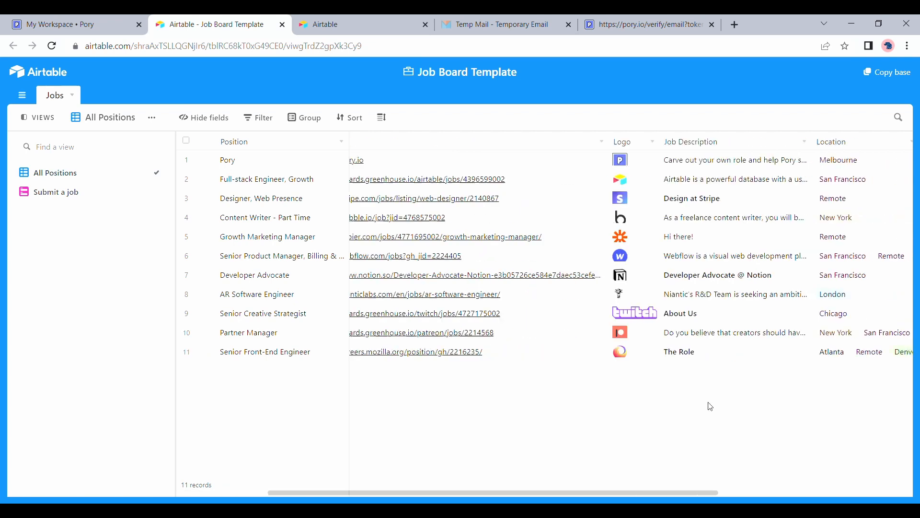
pyautogui.hscroll(3, 711, 406)
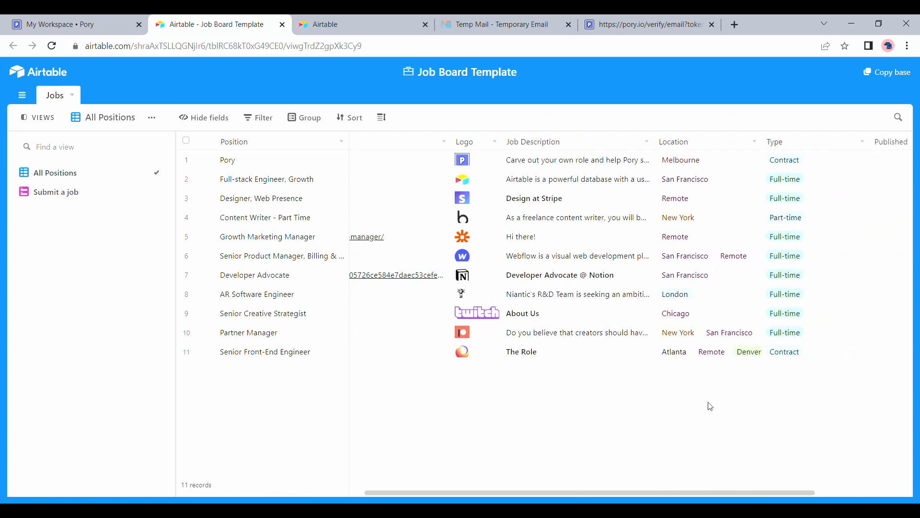
pyautogui.hscroll(-7, 711, 407)
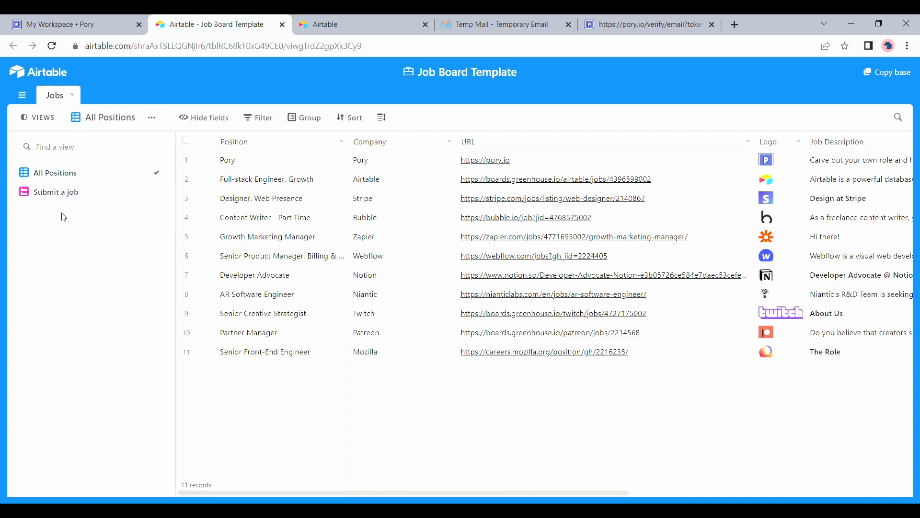
pyautogui.click(79, 195)
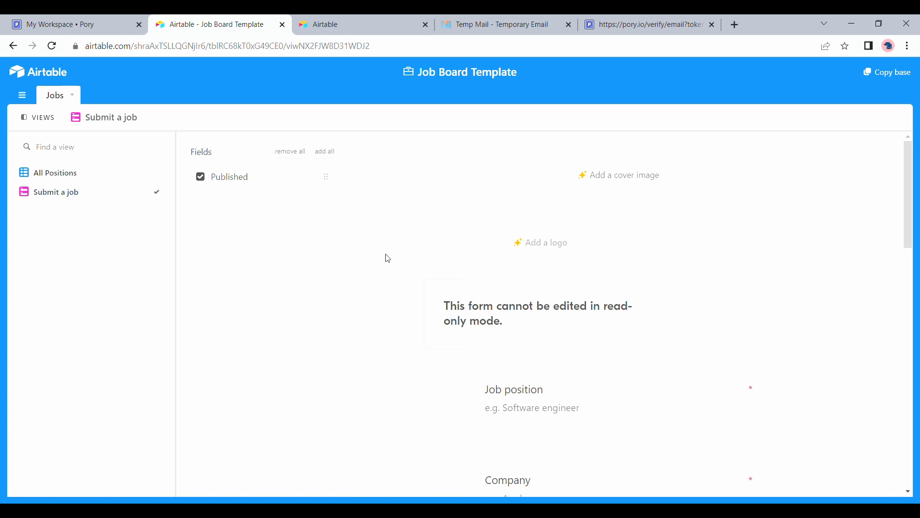
pyautogui.click(896, 80)
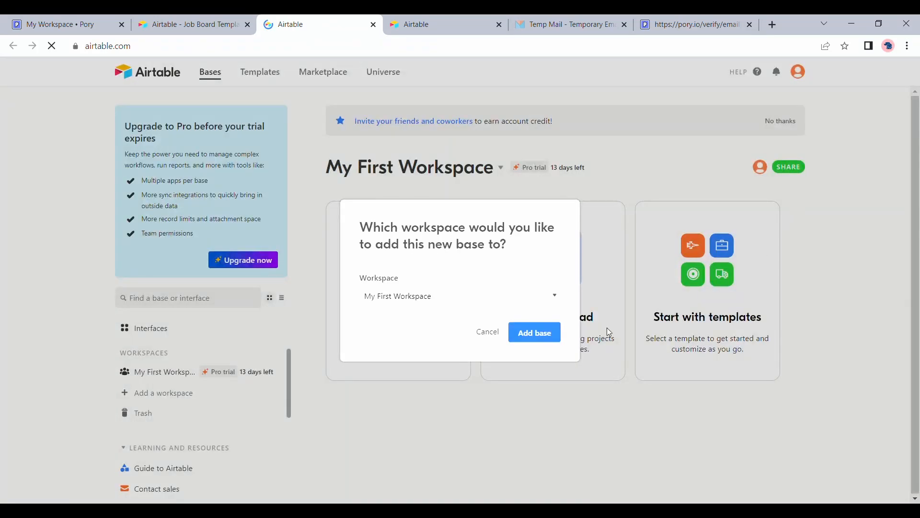
# Add the base copy to My First Workspace and close the extra browser tabs.
pyautogui.click(537, 334)
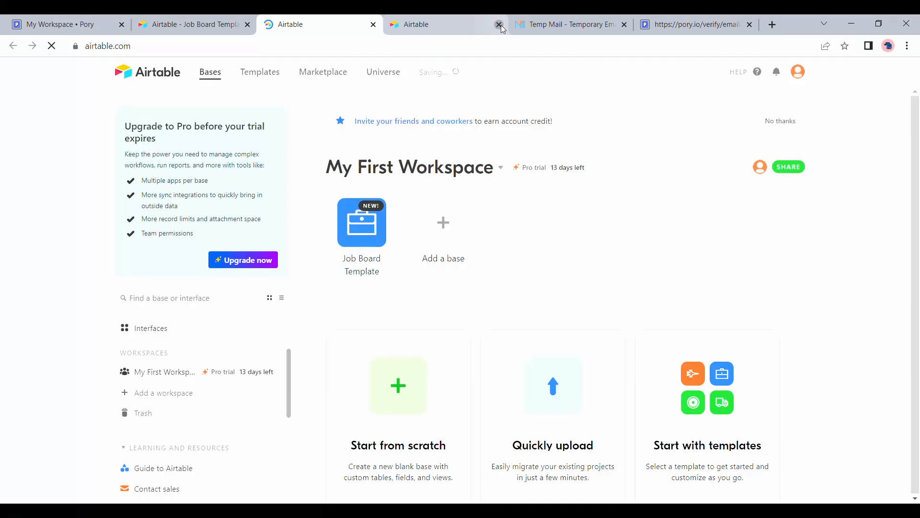
pyautogui.click(500, 25)
pyautogui.click(499, 26)
pyautogui.click(500, 25)
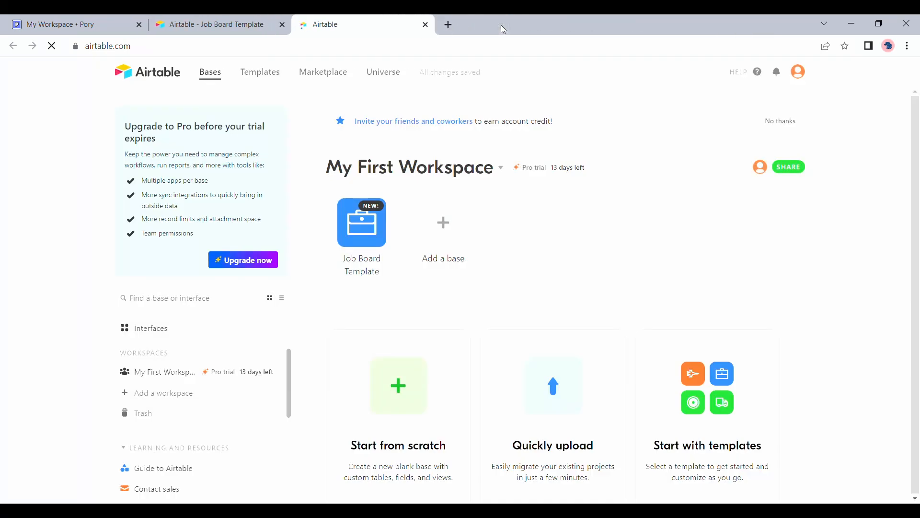
pyautogui.click(282, 30)
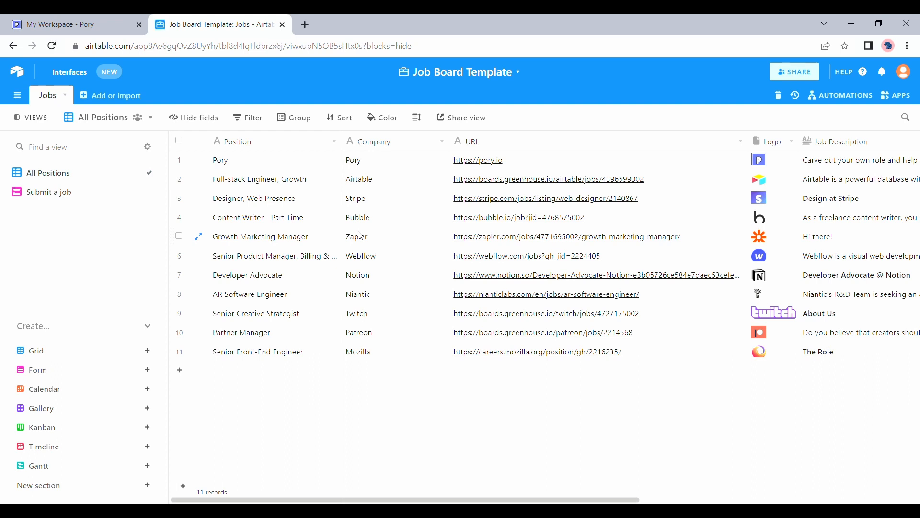
# Delete all 10 job records except Senior Front-End Engineer, then return to Pory.
pyautogui.click(179, 141)
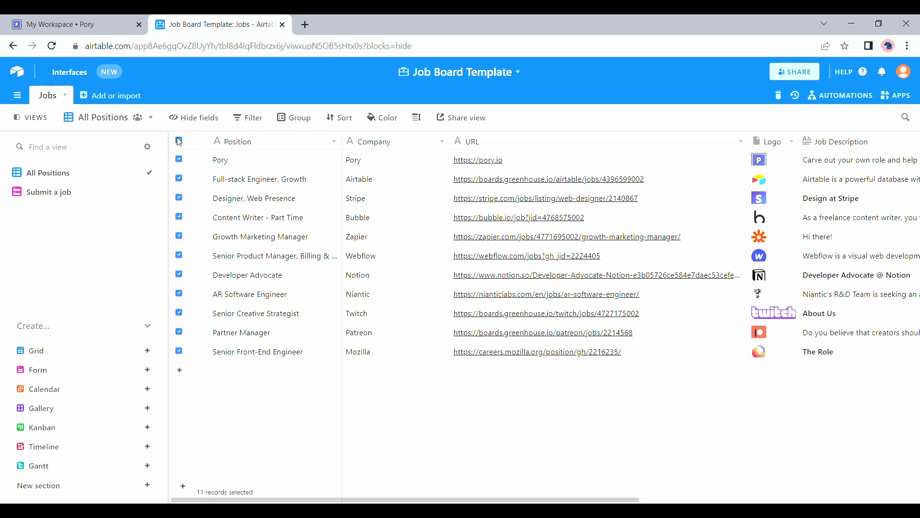
pyautogui.click(180, 351)
pyautogui.rightClick(215, 254)
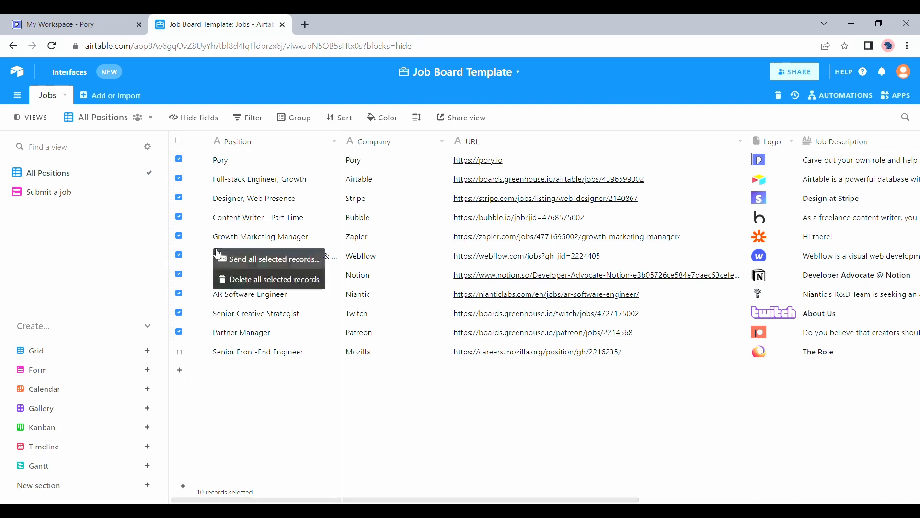
pyautogui.click(239, 280)
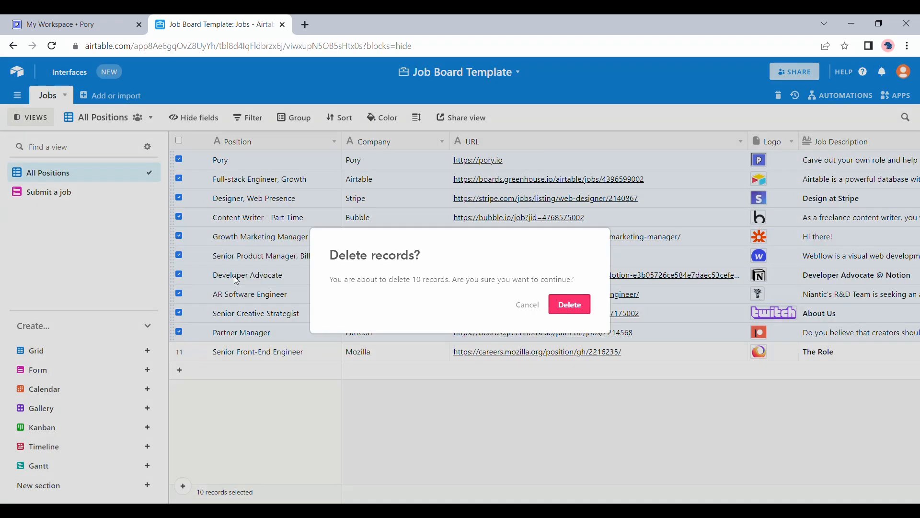
pyautogui.click(570, 305)
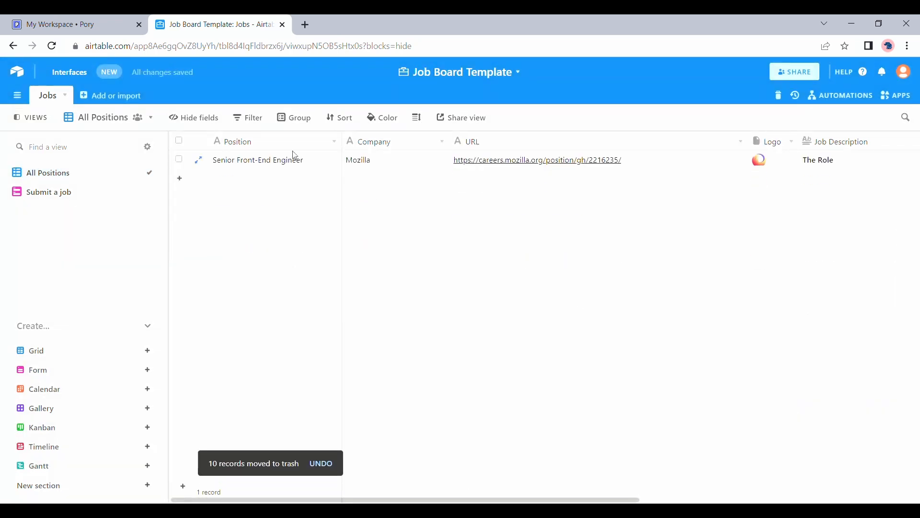
pyautogui.click(101, 19)
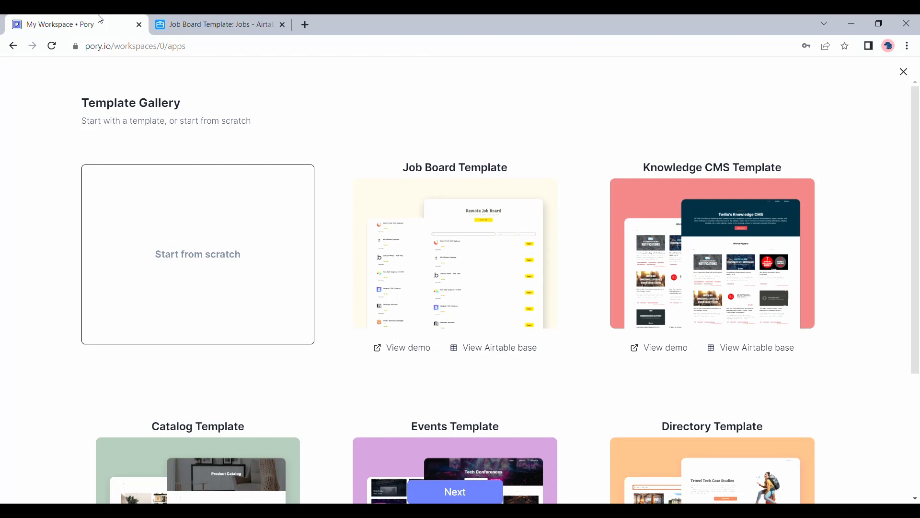
# Pick the Job Board Template card and continue to the Airtable connection screen.
pyautogui.click(465, 234)
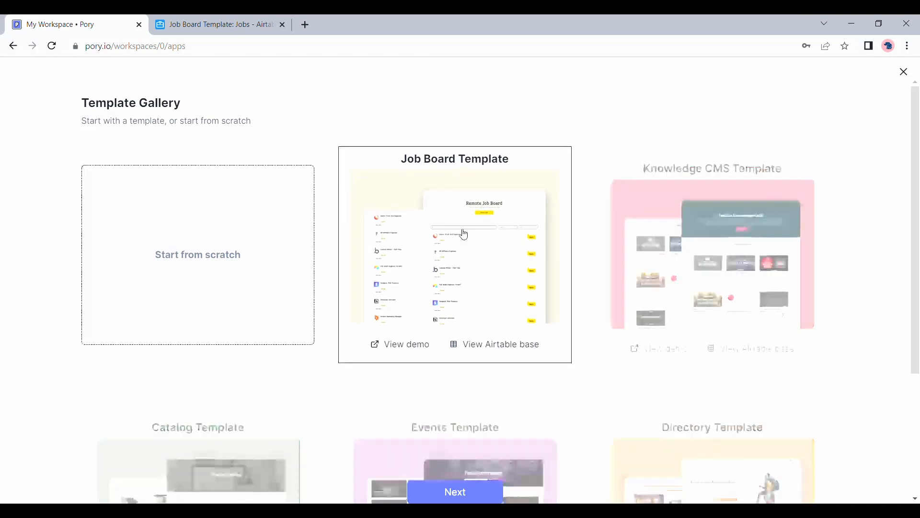
pyautogui.click(448, 492)
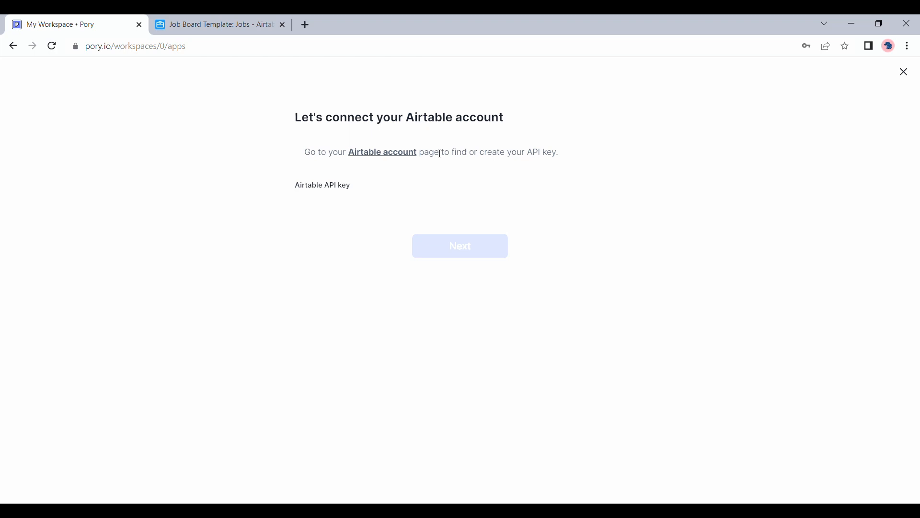
# Reveal and copy the personal API key on the Airtable account page, then return to Pory.
pyautogui.click(382, 153)
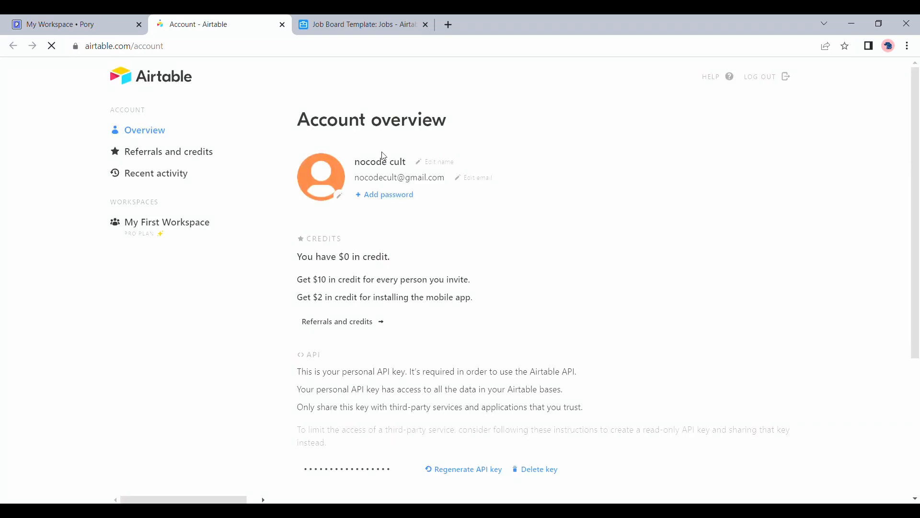
pyautogui.scroll(-2, 392, 349)
pyautogui.scroll(-2, 394, 349)
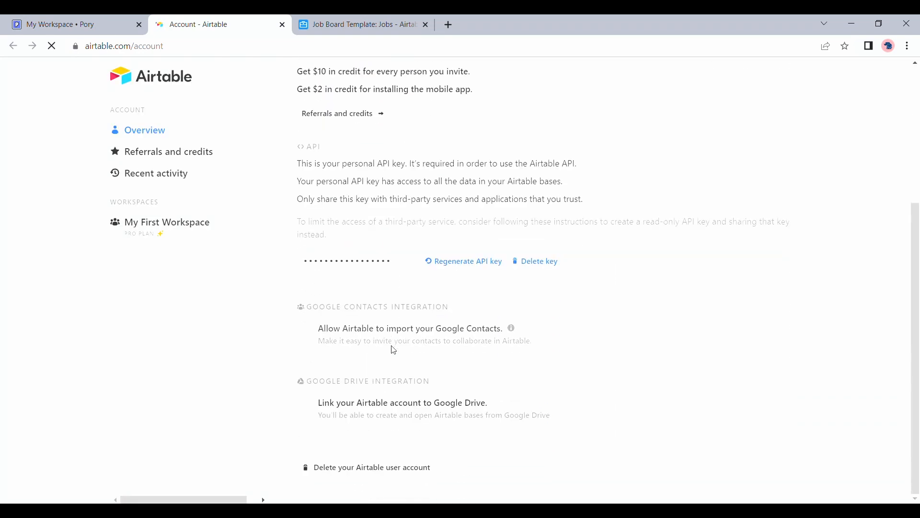
pyautogui.click(357, 264)
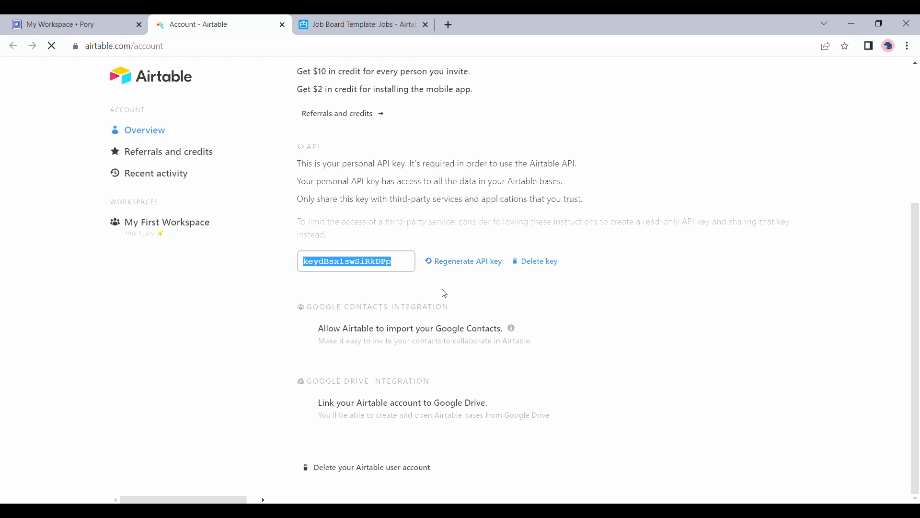
pyautogui.click(91, 25)
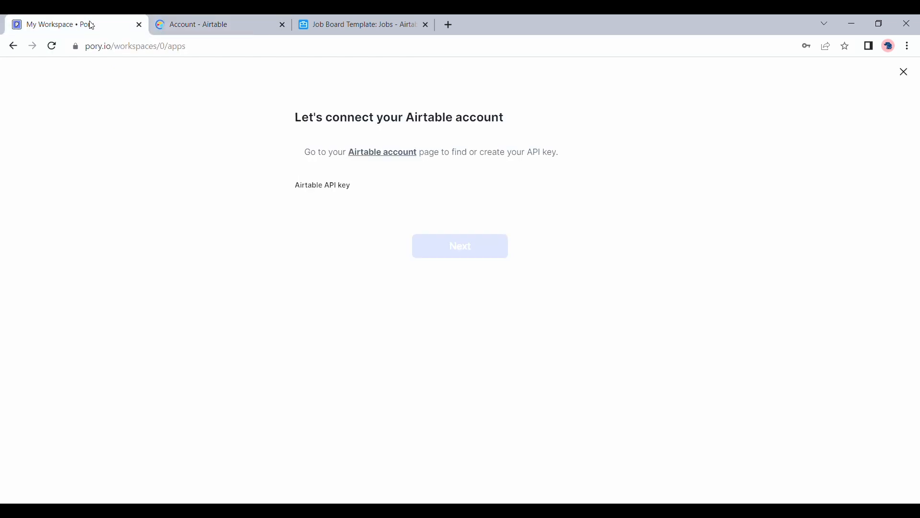
# Paste the Airtable API key into Pory to connect the account.
pyautogui.click(376, 216)
pyautogui.hotkey('ctrl', 'v')
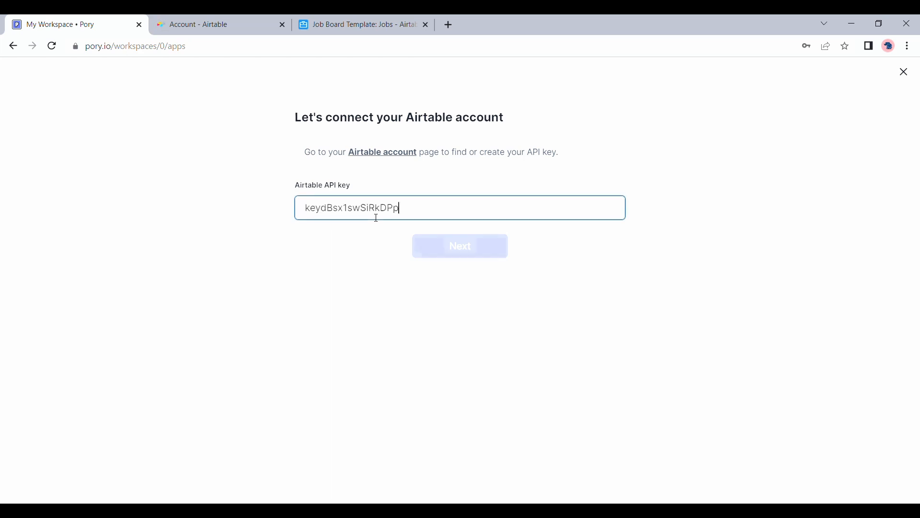
pyautogui.click(478, 255)
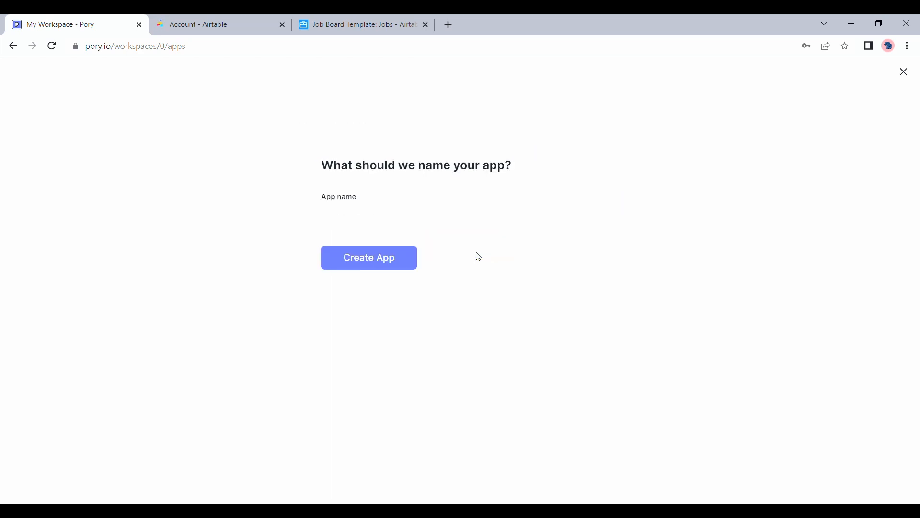
# Name the app 'My Job Board' and create it.
pyautogui.click(476, 224)
pyautogui.write('My Job Board')
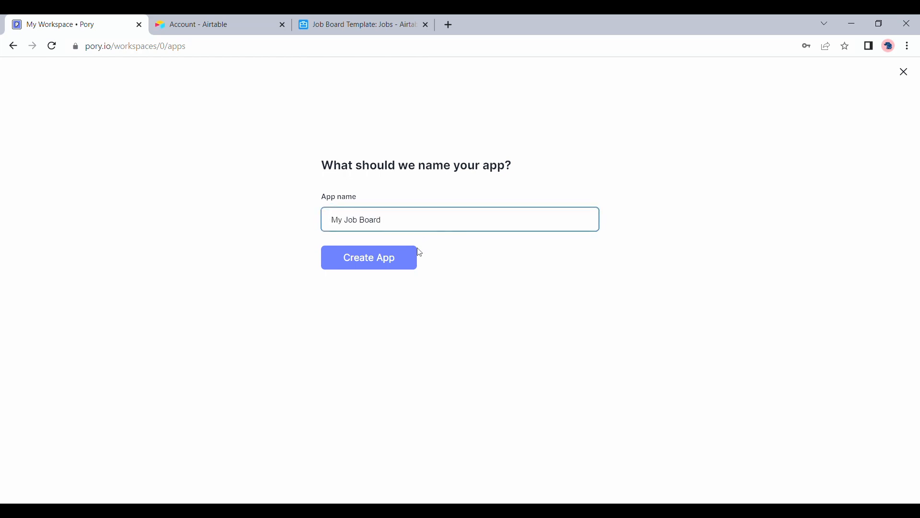
pyautogui.click(388, 260)
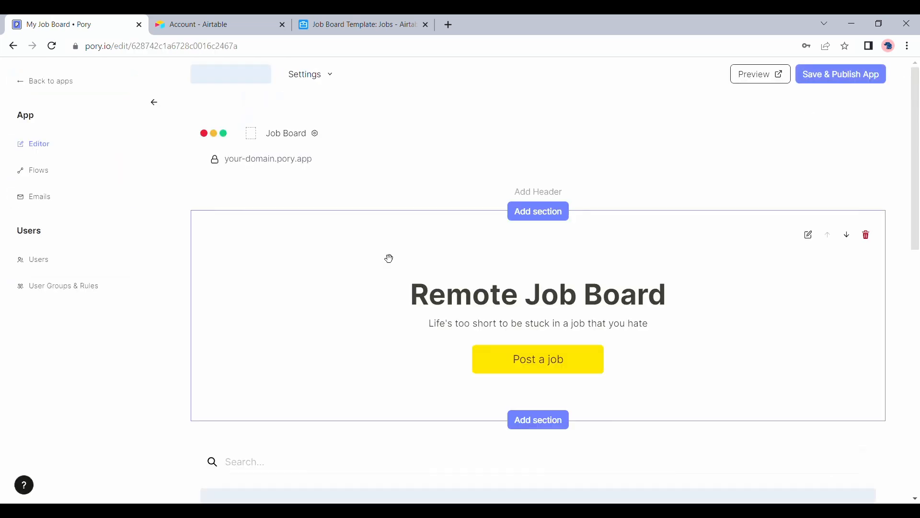
pyautogui.scroll(-4, 388, 259)
pyautogui.scroll(-10, 389, 259)
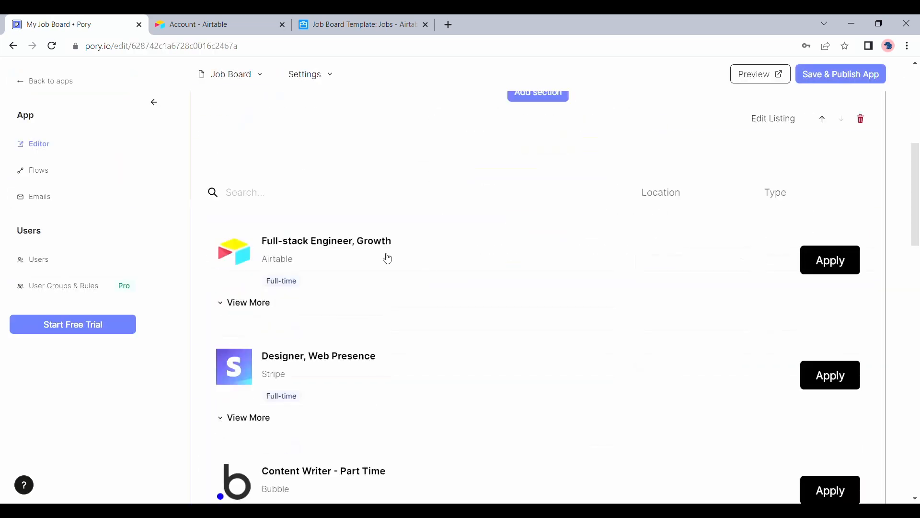
pyautogui.scroll(-6, 388, 259)
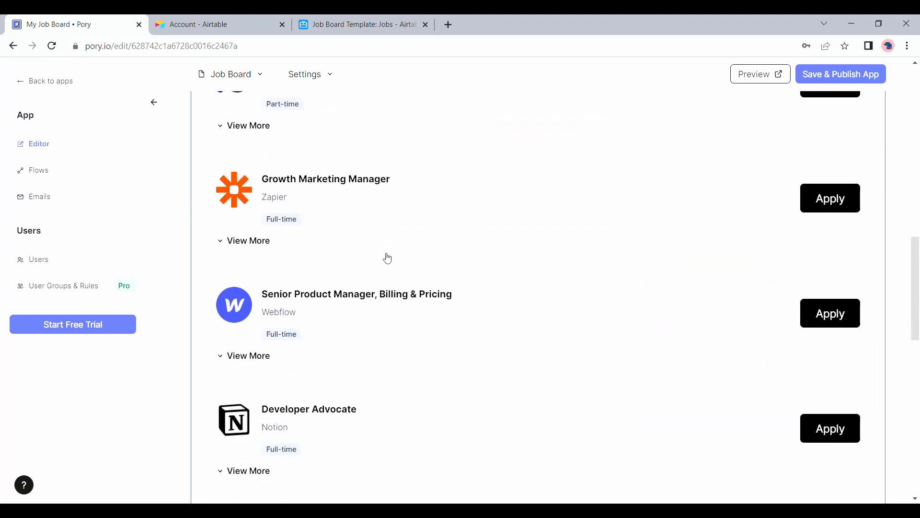
pyautogui.scroll(-8, 388, 258)
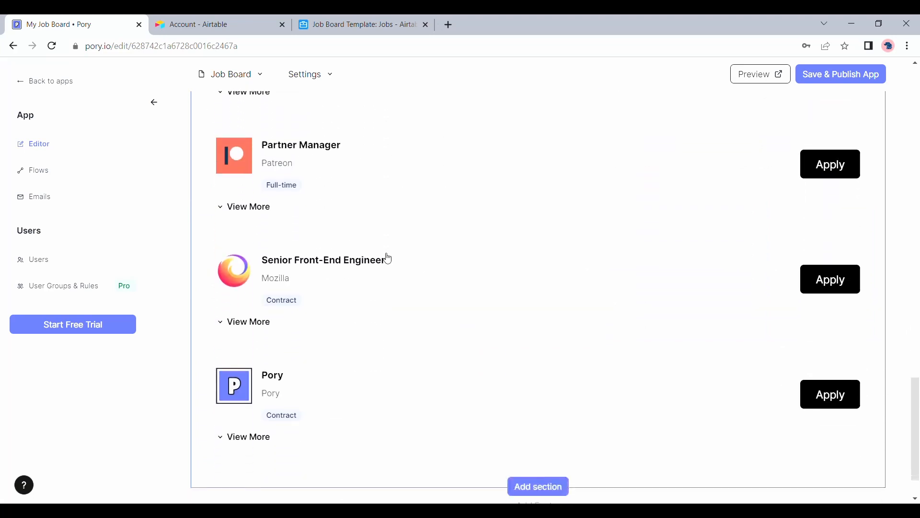
pyautogui.scroll(13, 388, 258)
pyautogui.scroll(12, 388, 259)
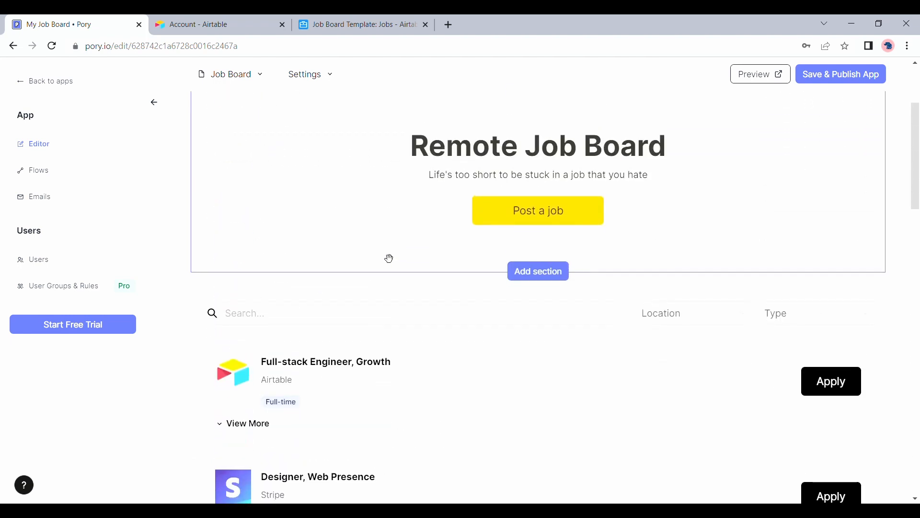
pyautogui.scroll(3, 389, 259)
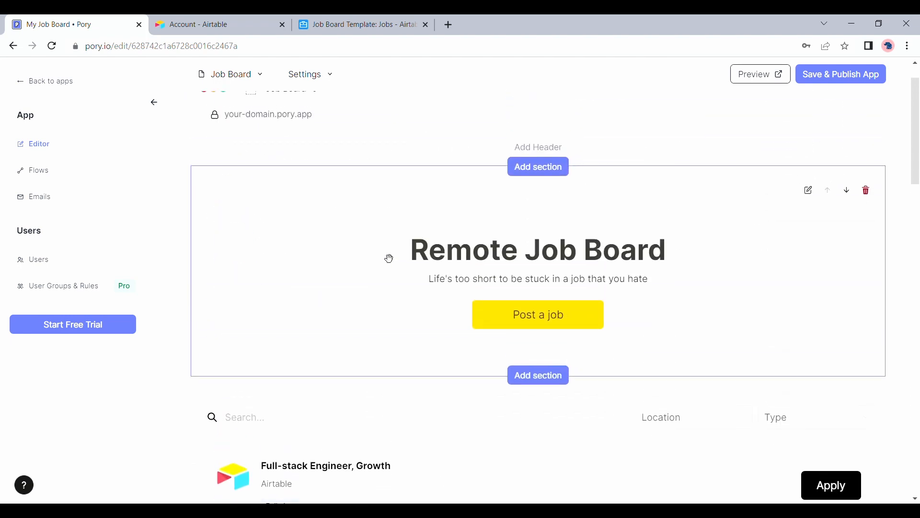
pyautogui.scroll(-10, 389, 259)
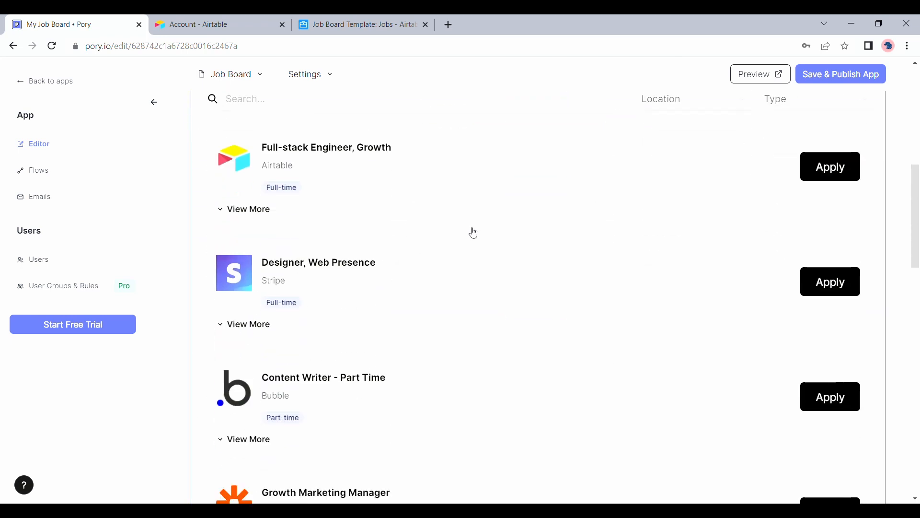
pyautogui.scroll(3, 472, 232)
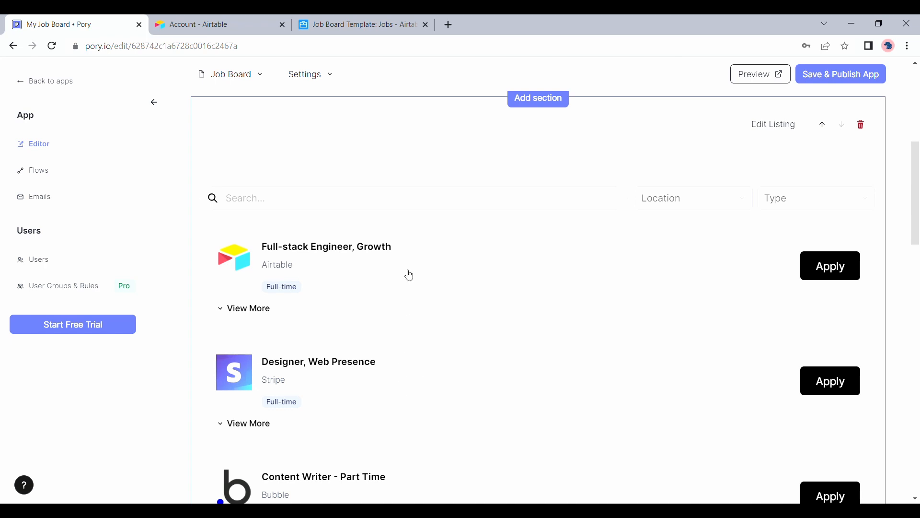
# Connect the board to the Jobs table of the Job Board Template Airtable base and save.
pyautogui.click(775, 125)
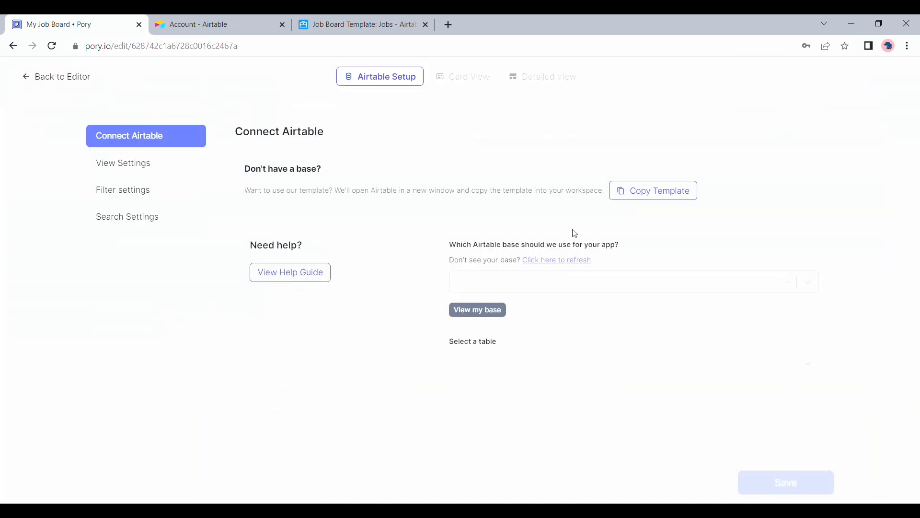
pyautogui.click(476, 287)
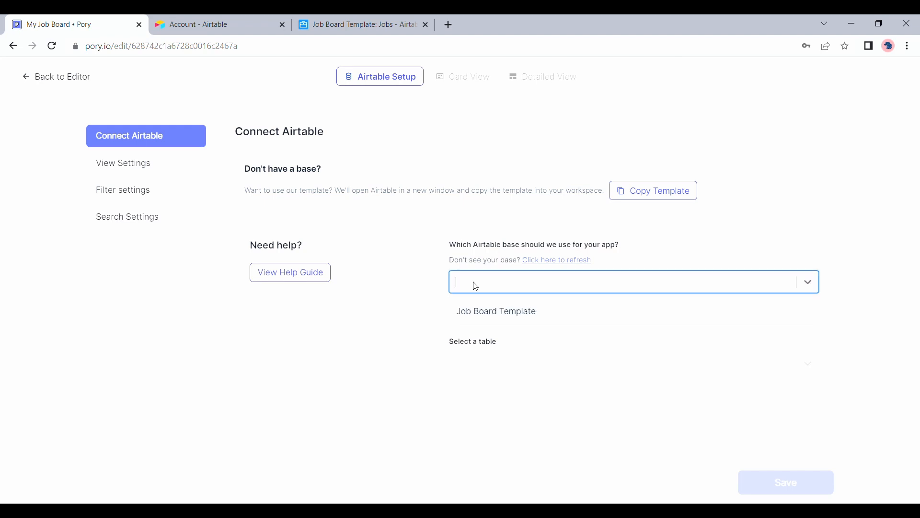
pyautogui.click(491, 312)
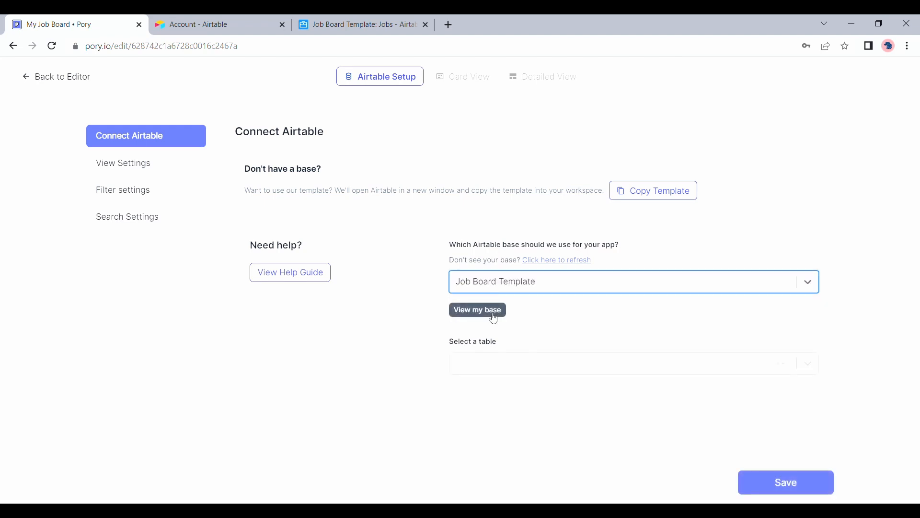
pyautogui.click(498, 363)
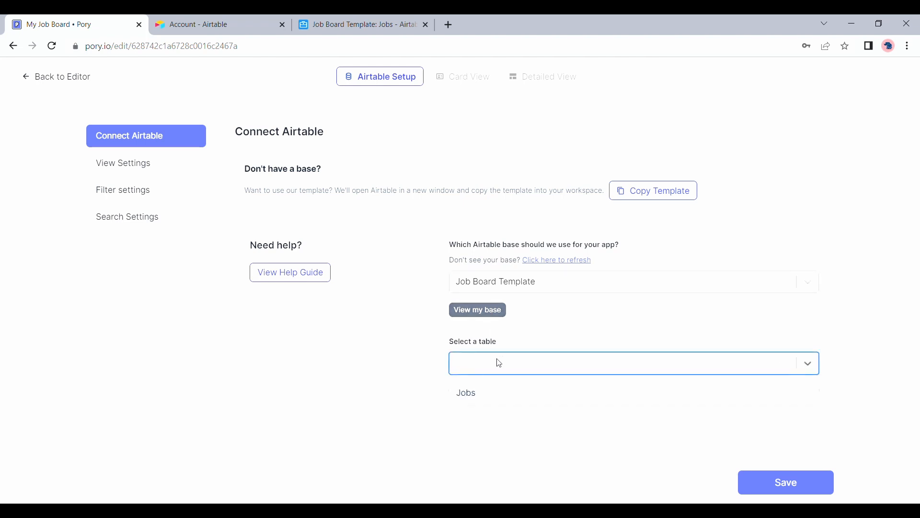
pyautogui.click(493, 398)
pyautogui.click(779, 482)
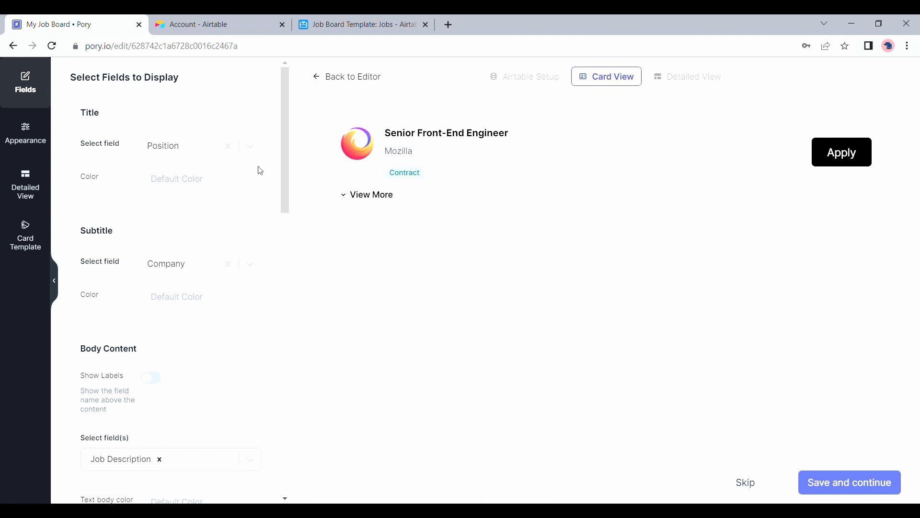
# Try Company and URL as the card title, then set the title back to Position.
pyautogui.click(189, 152)
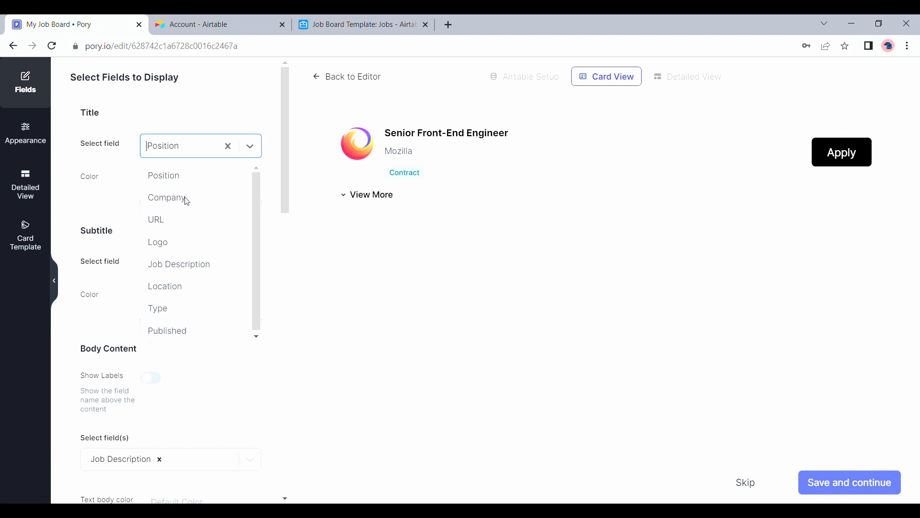
pyautogui.click(187, 200)
pyautogui.click(195, 150)
pyautogui.click(189, 220)
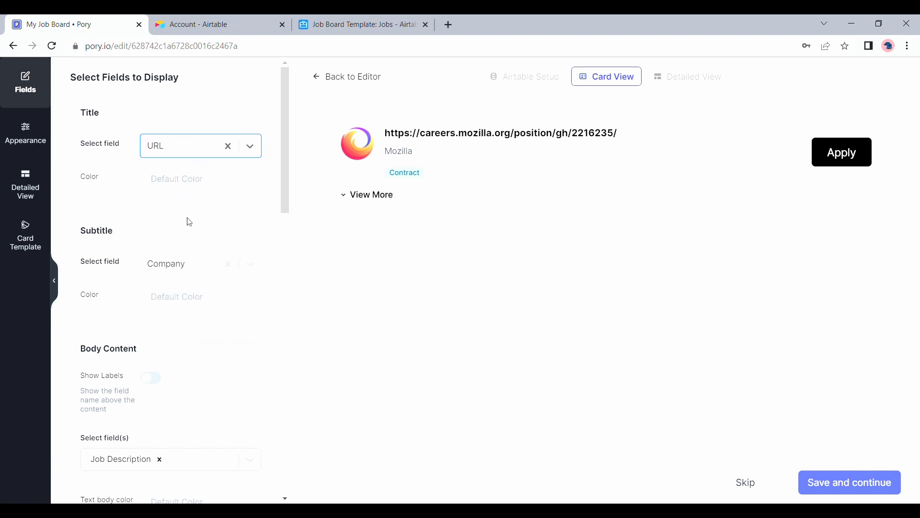
pyautogui.click(187, 146)
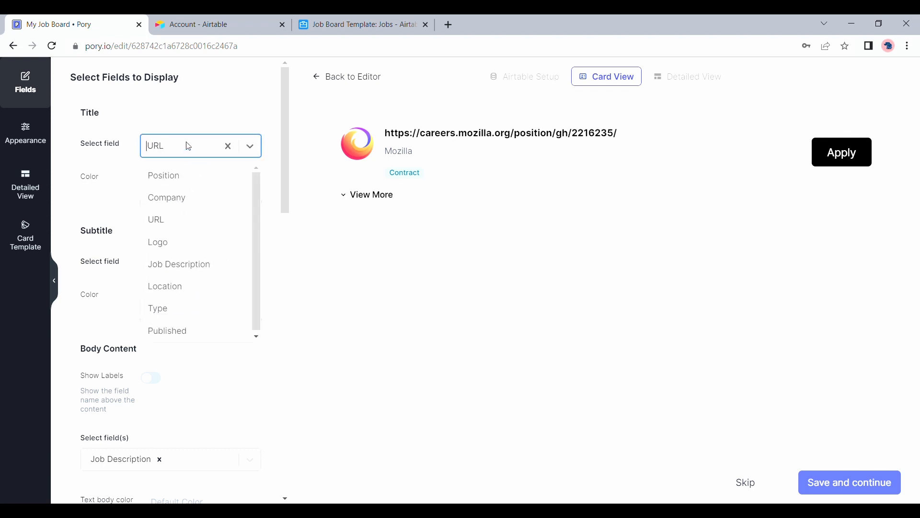
pyautogui.click(188, 185)
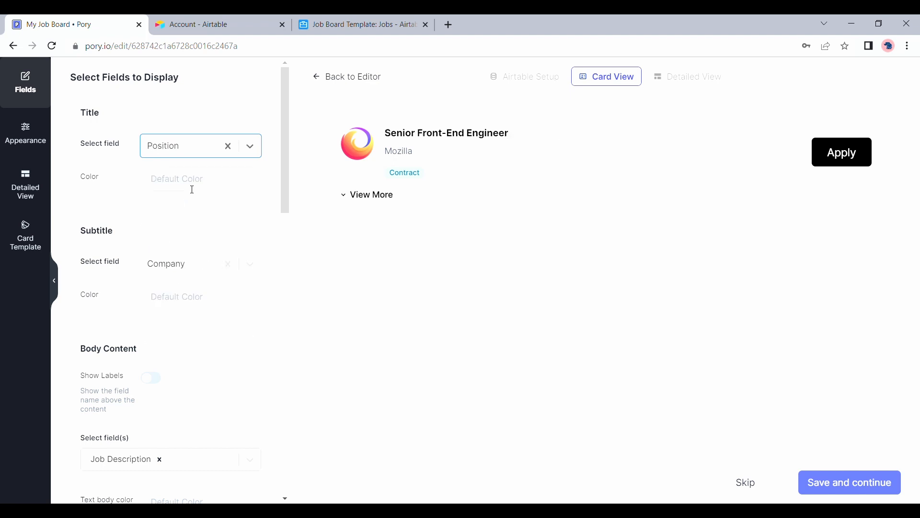
# Try Position as the card subtitle, then set the subtitle back to Company.
pyautogui.click(183, 274)
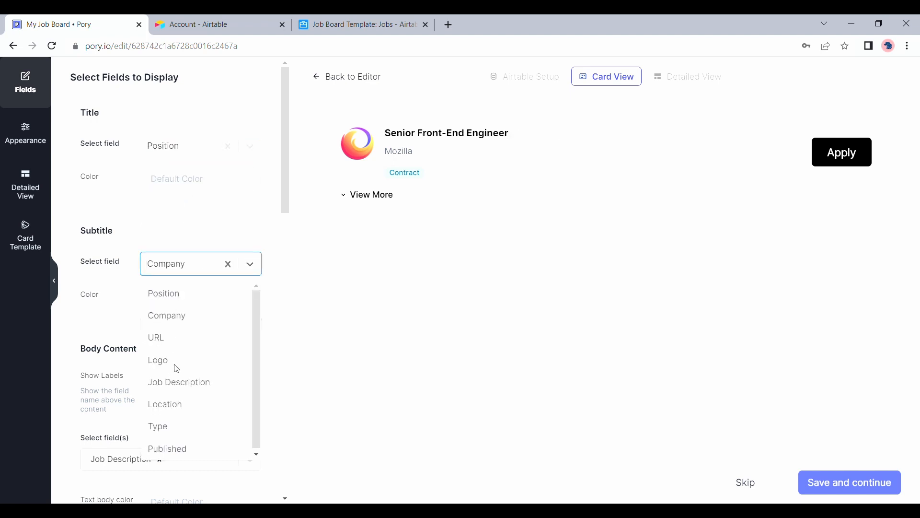
pyautogui.click(191, 305)
pyautogui.click(196, 264)
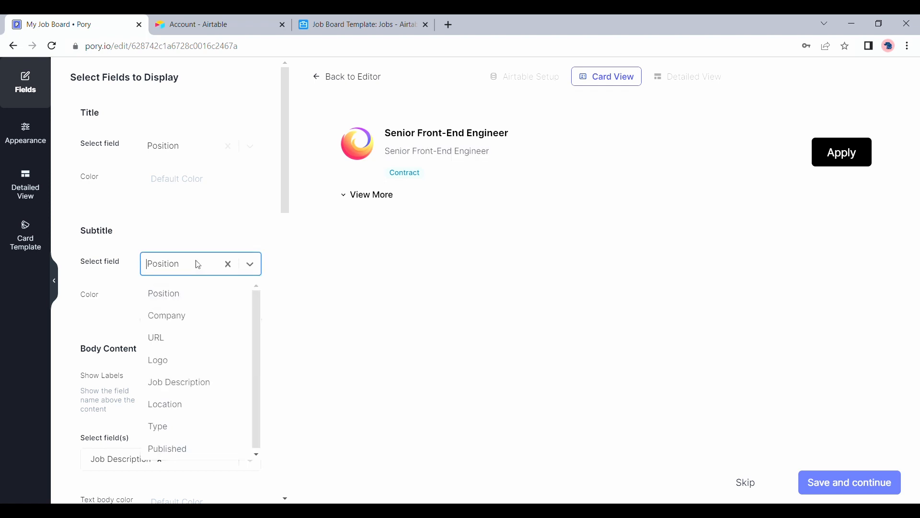
pyautogui.click(193, 317)
# Expand the sample job's full description in the card preview and review it.
pyautogui.scroll(-3, 193, 320)
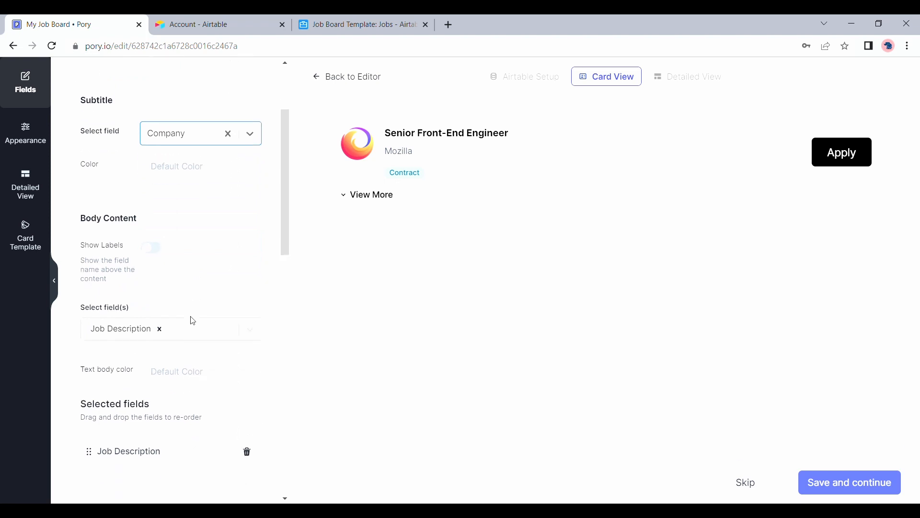
pyautogui.scroll(-1, 193, 320)
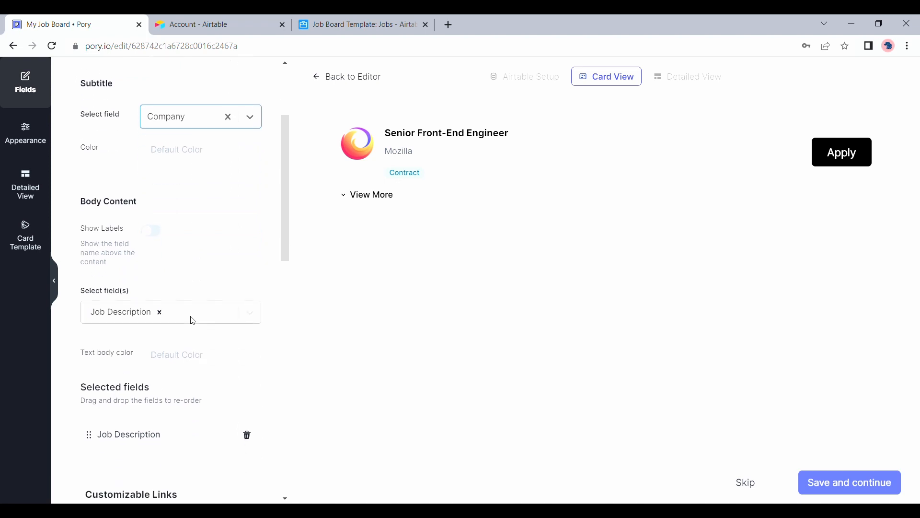
pyautogui.click(378, 196)
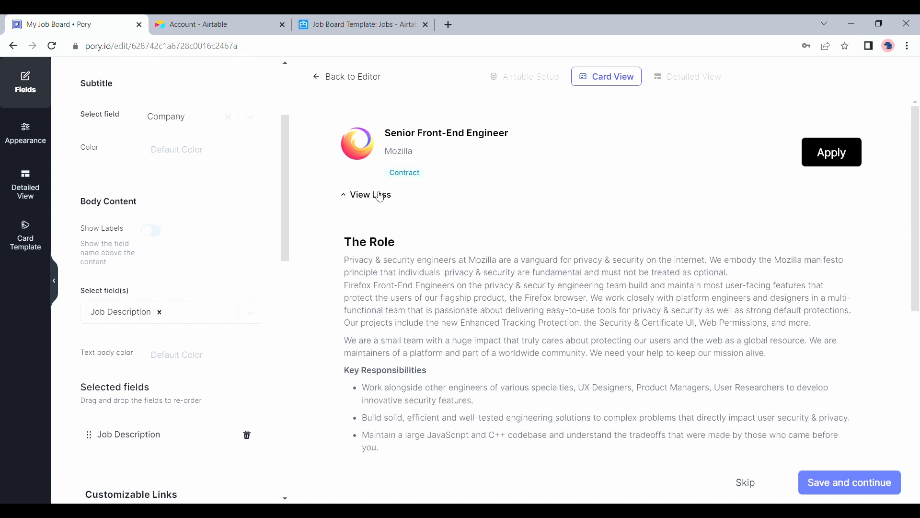
pyautogui.scroll(-3, 380, 197)
pyautogui.scroll(-6, 200, 361)
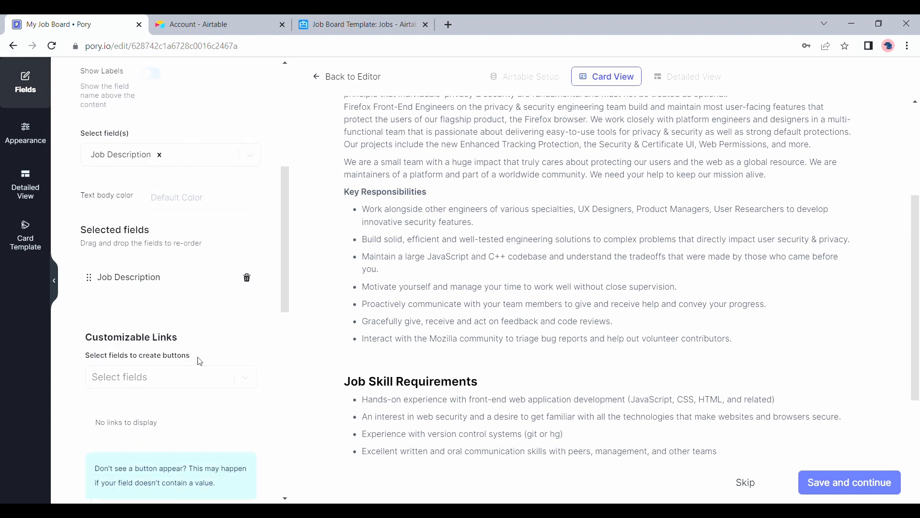
pyautogui.scroll(-3, 200, 362)
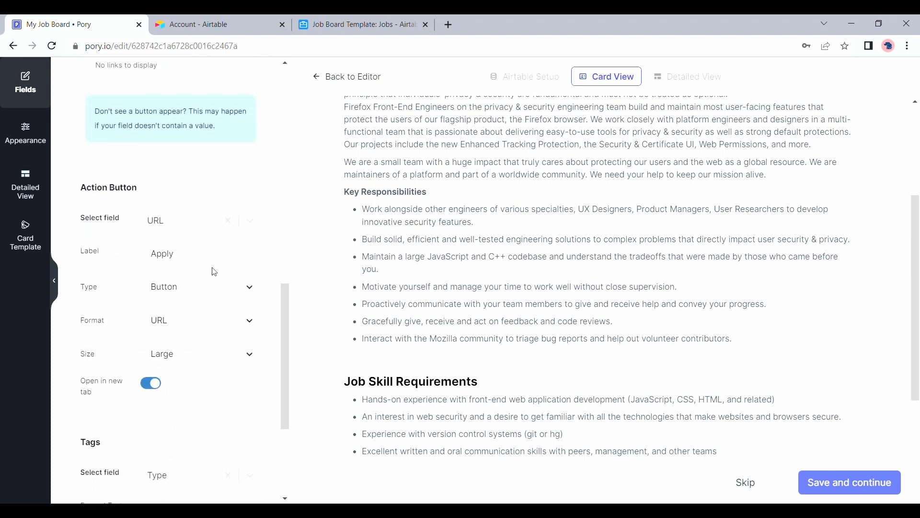
pyautogui.scroll(3, 455, 201)
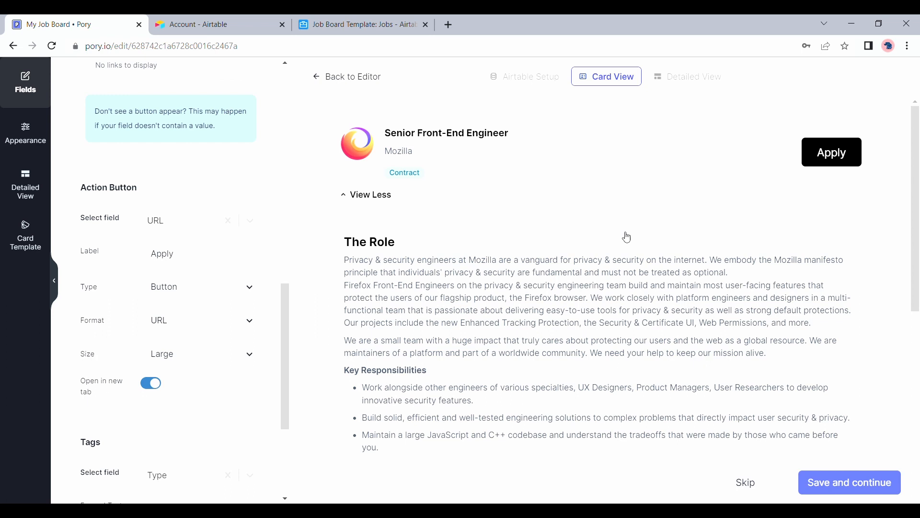
pyautogui.scroll(-4, 226, 339)
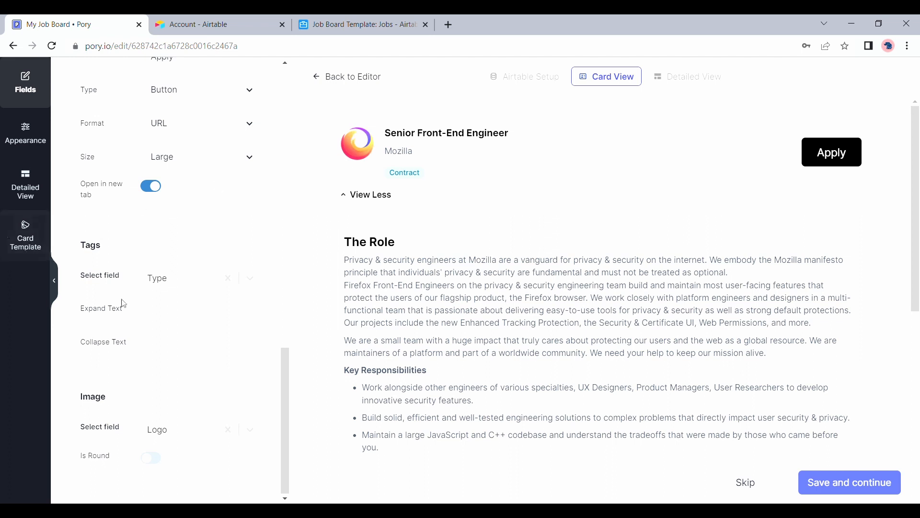
pyautogui.click(26, 129)
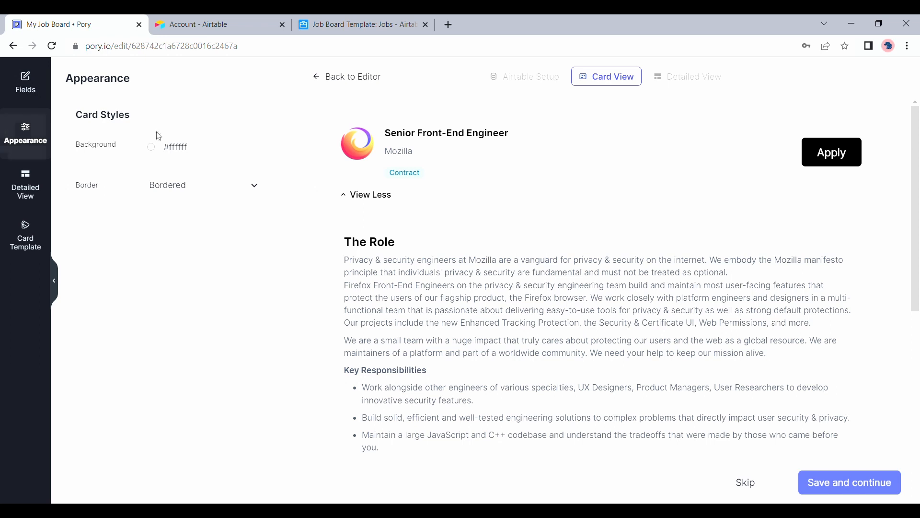
# Set the card background colour to near-white #fefefe.
pyautogui.click(151, 147)
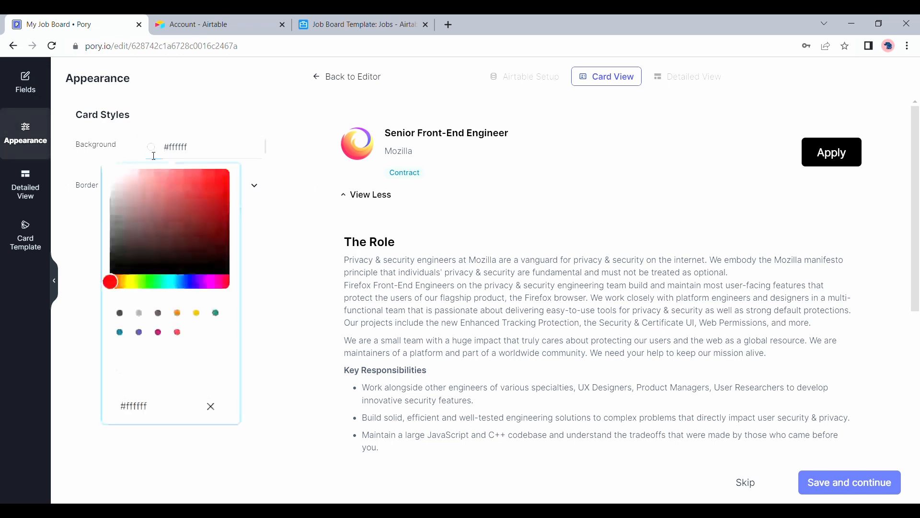
pyautogui.click(120, 179)
pyautogui.click(182, 207)
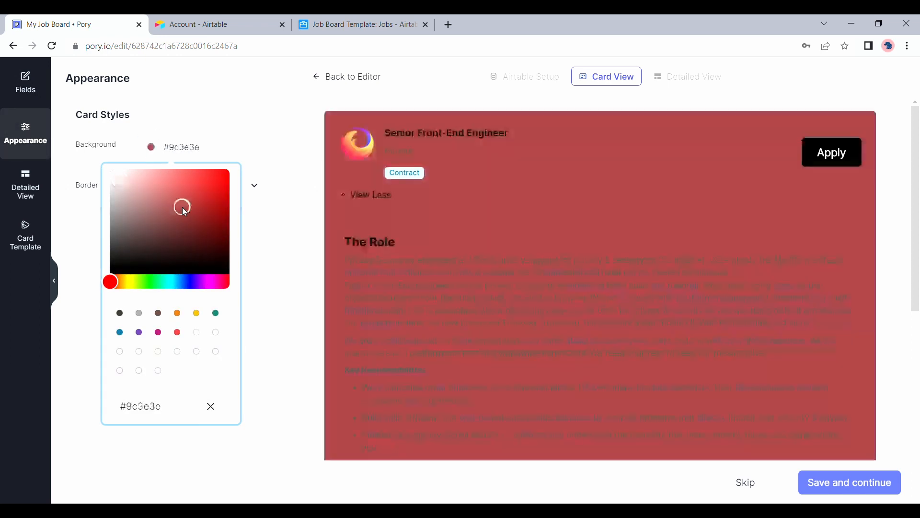
pyautogui.click(114, 173)
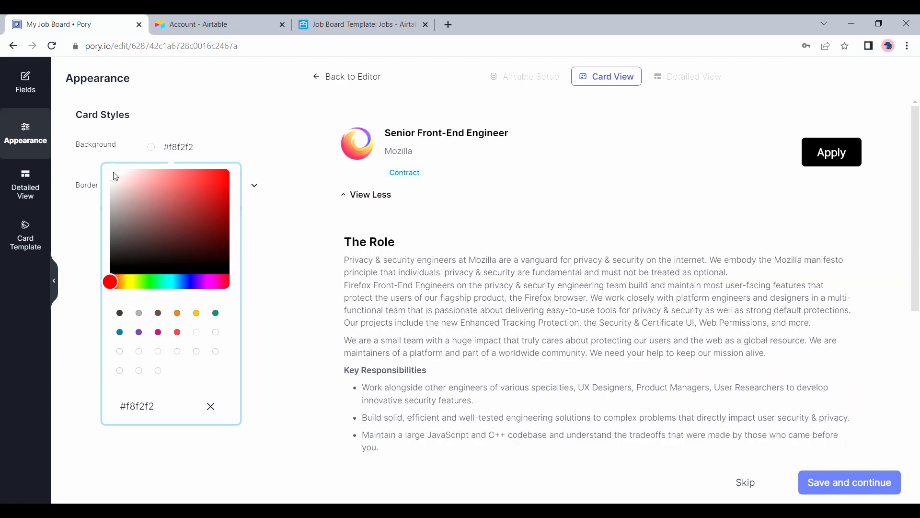
pyautogui.moveTo(114, 172); pyautogui.dragTo(101, 168)
pyautogui.click(87, 160)
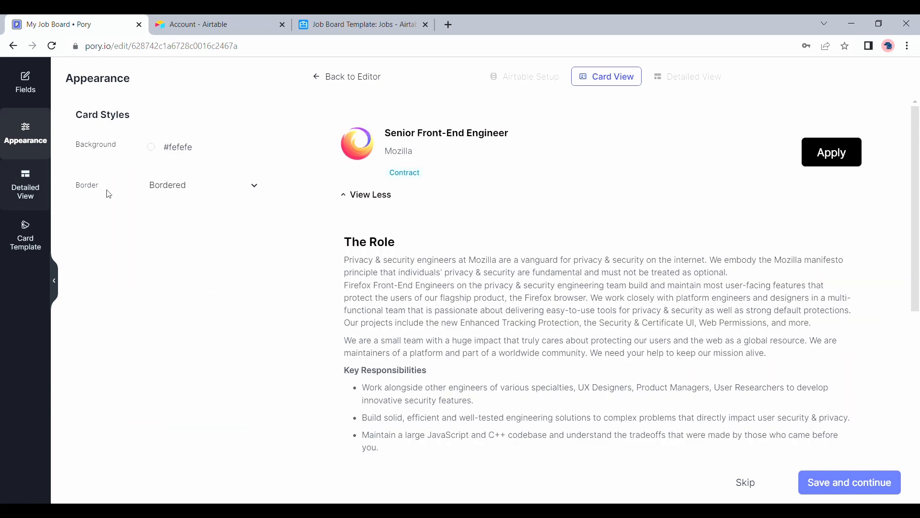
# Try Shadowed and None borders, keep Bordered, and collapse the sample description.
pyautogui.click(177, 220)
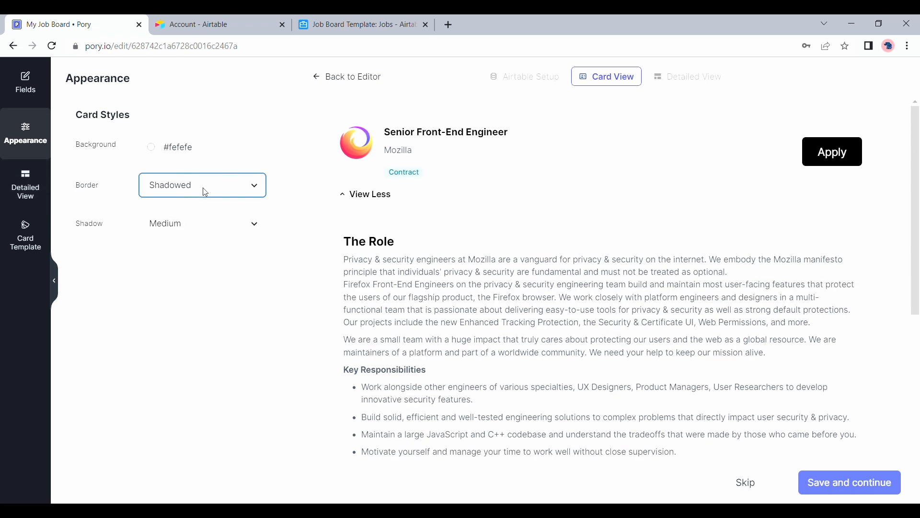
pyautogui.click(196, 228)
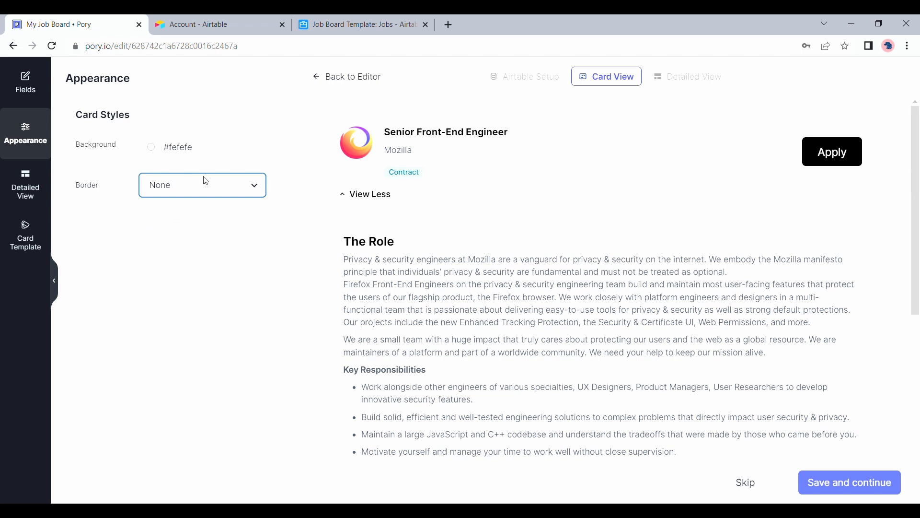
pyautogui.click(201, 204)
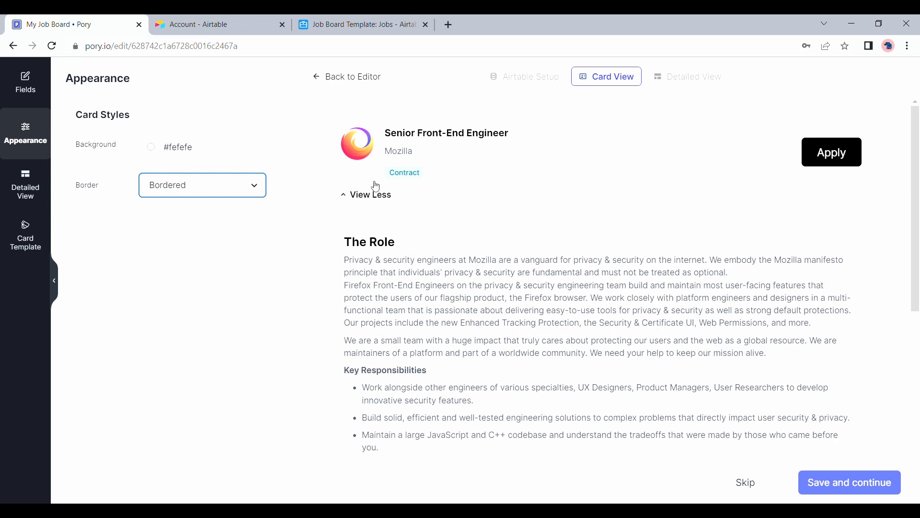
pyautogui.click(375, 199)
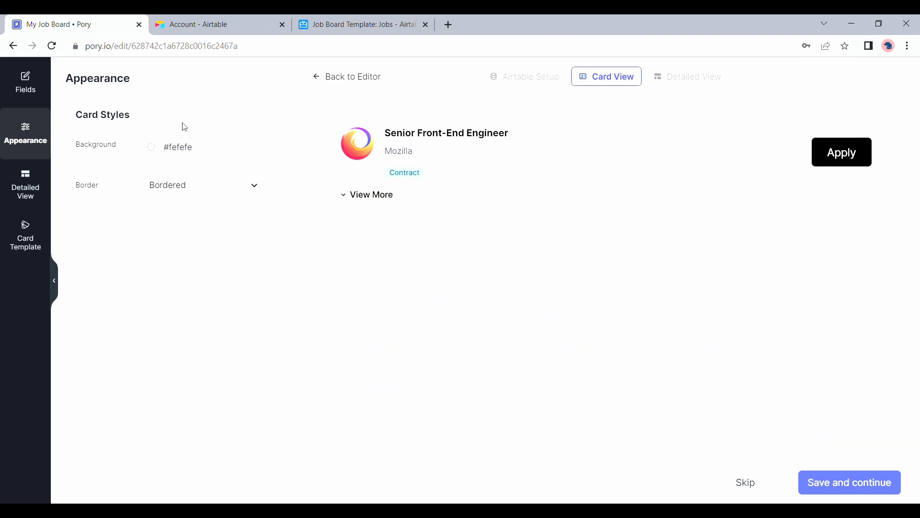
# Test the Expand detailed view's View More / View Less toggle and confirm its view type.
pyautogui.click(40, 192)
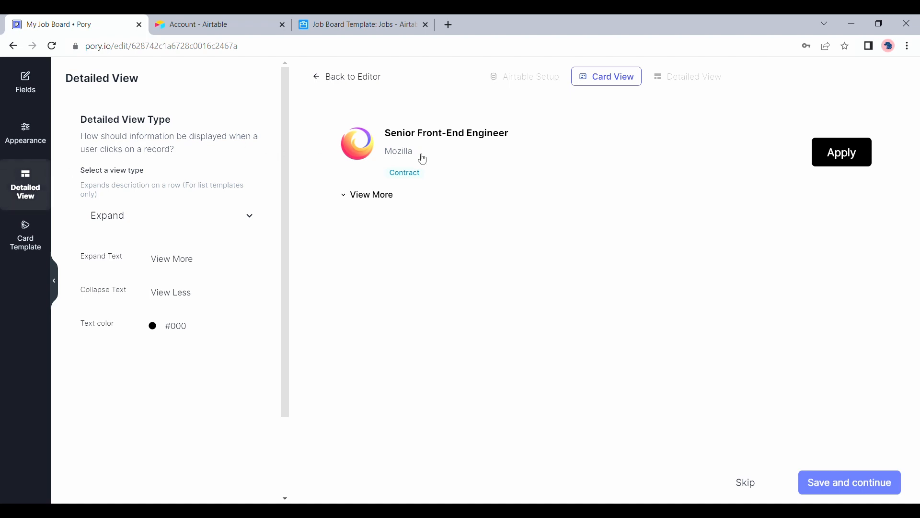
pyautogui.click(388, 197)
pyautogui.scroll(-4, 425, 386)
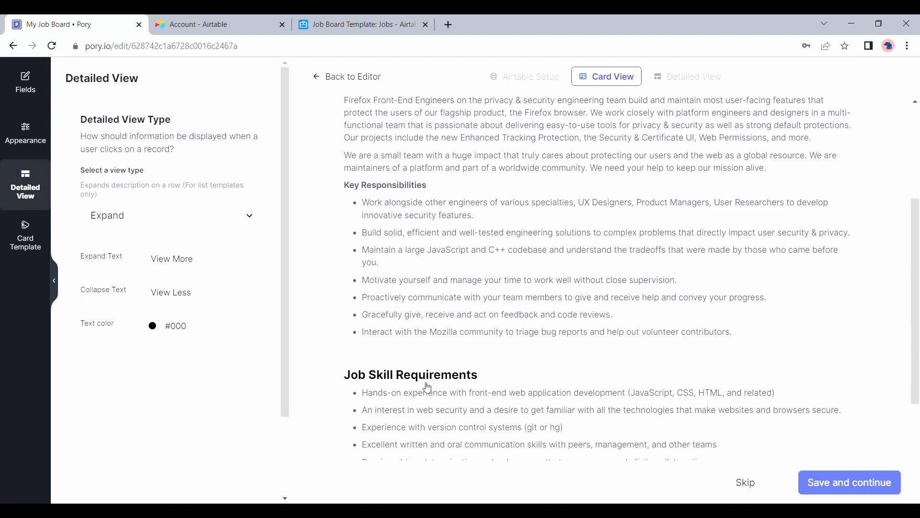
pyautogui.scroll(1, 428, 387)
pyautogui.scroll(3, 427, 386)
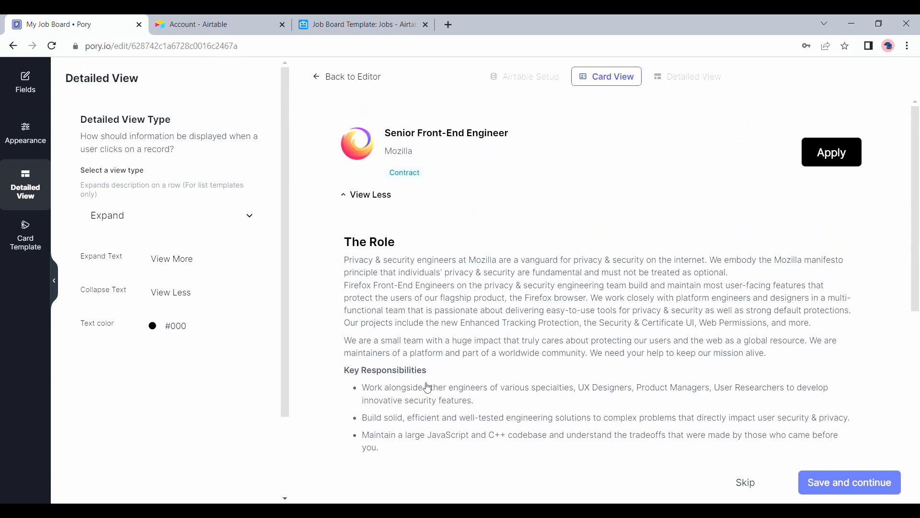
pyautogui.click(372, 195)
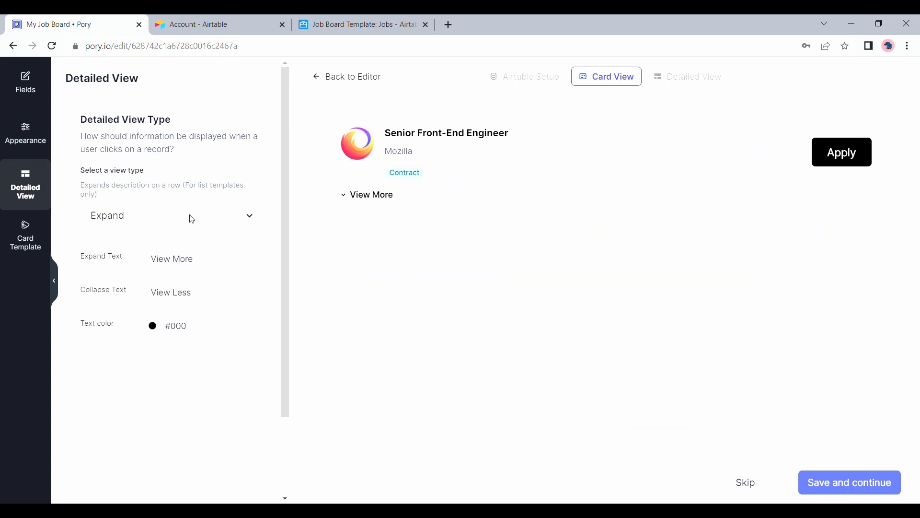
pyautogui.click(194, 214)
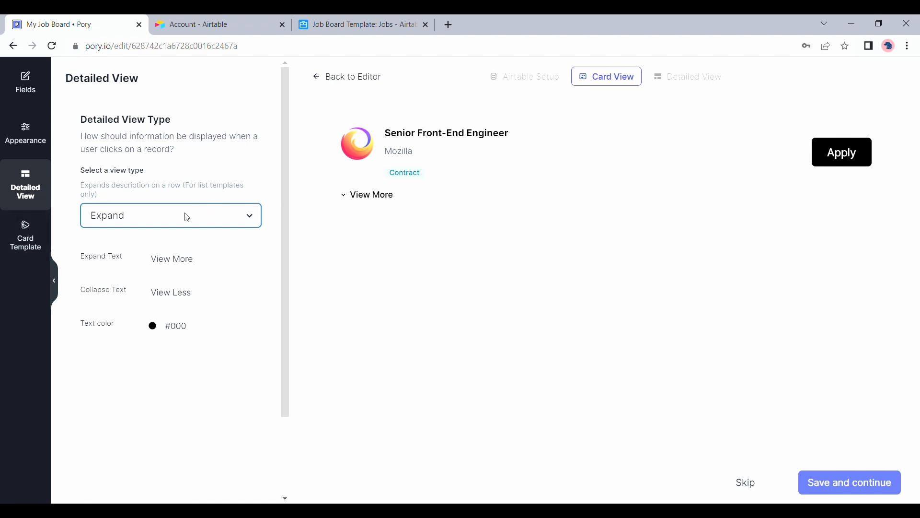
pyautogui.click(33, 233)
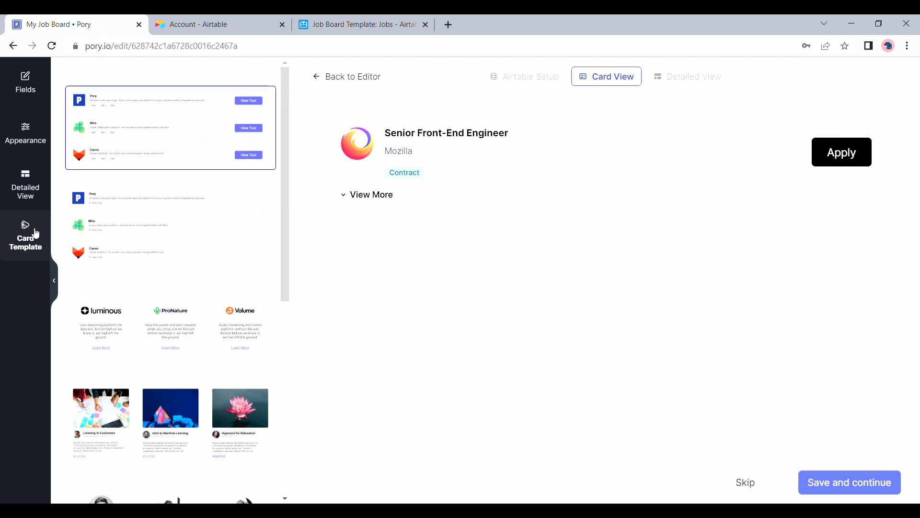
# Preview Luminous and Listening to Customers layouts, then settle on the logo layout with Apply at right.
pyautogui.scroll(-3, 113, 219)
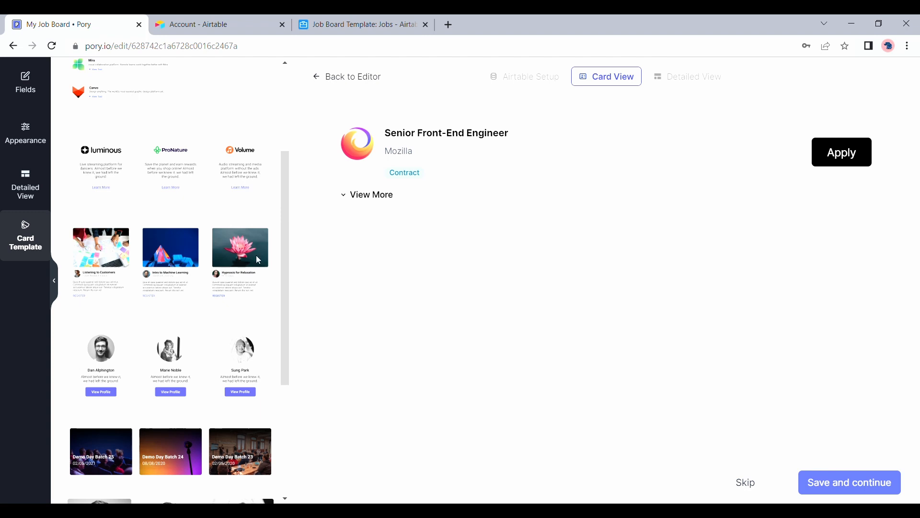
pyautogui.click(187, 188)
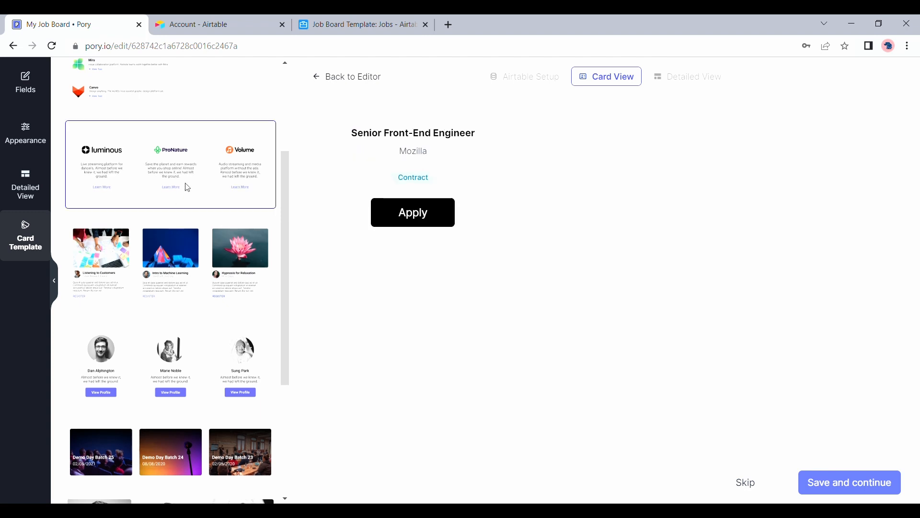
pyautogui.click(189, 281)
pyautogui.scroll(-3, 189, 281)
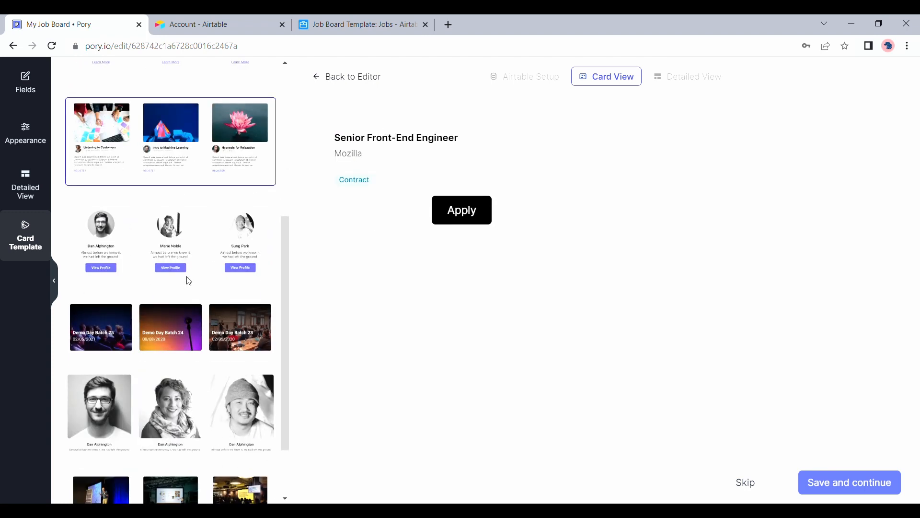
pyautogui.scroll(-2, 189, 281)
pyautogui.scroll(7, 190, 281)
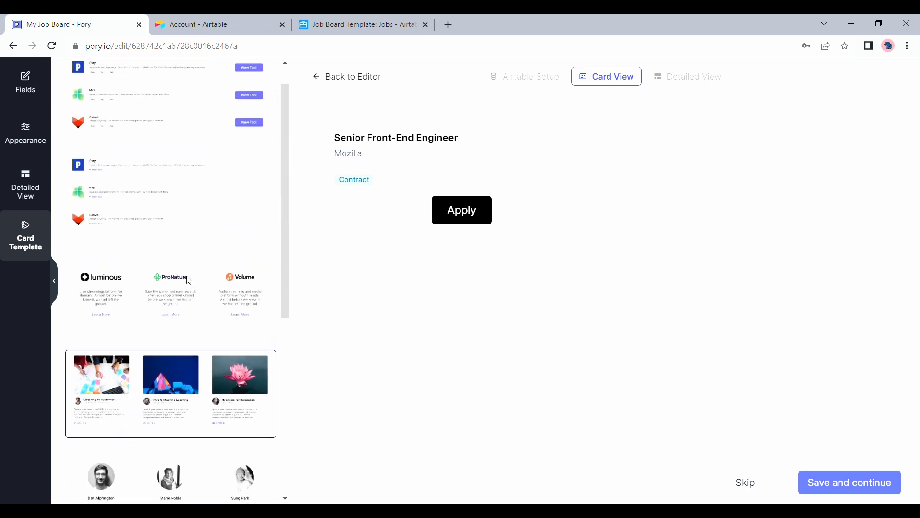
pyautogui.click(191, 144)
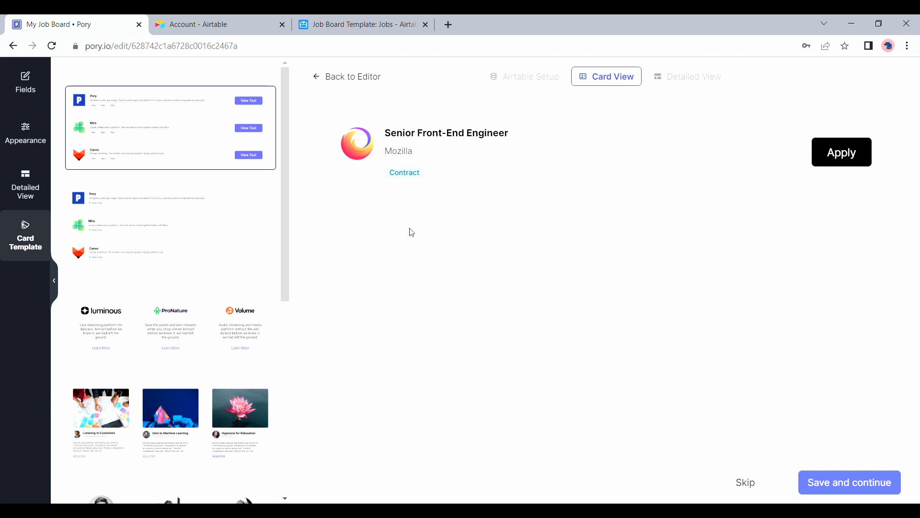
pyautogui.click(336, 84)
# Preview the Submit A Job popup that Post a job currently opens, then open the hero settings.
pyautogui.scroll(3, 372, 270)
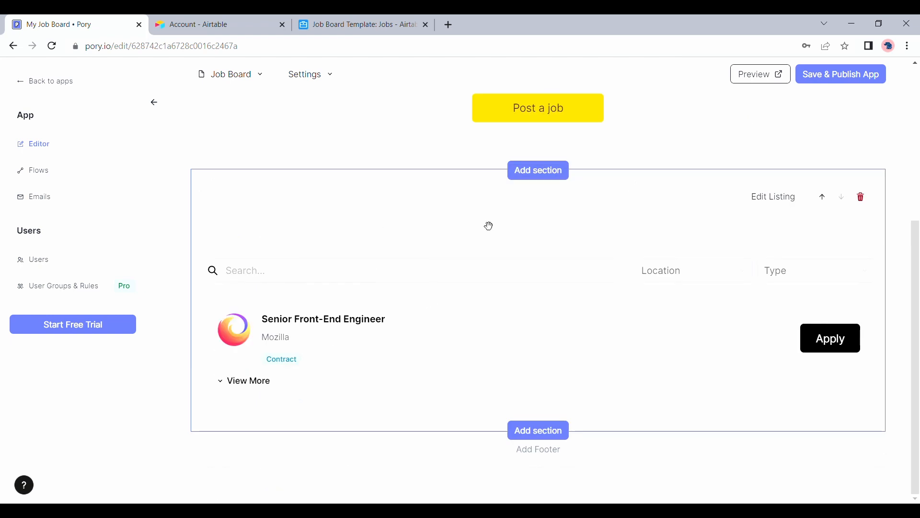
pyautogui.scroll(2, 482, 302)
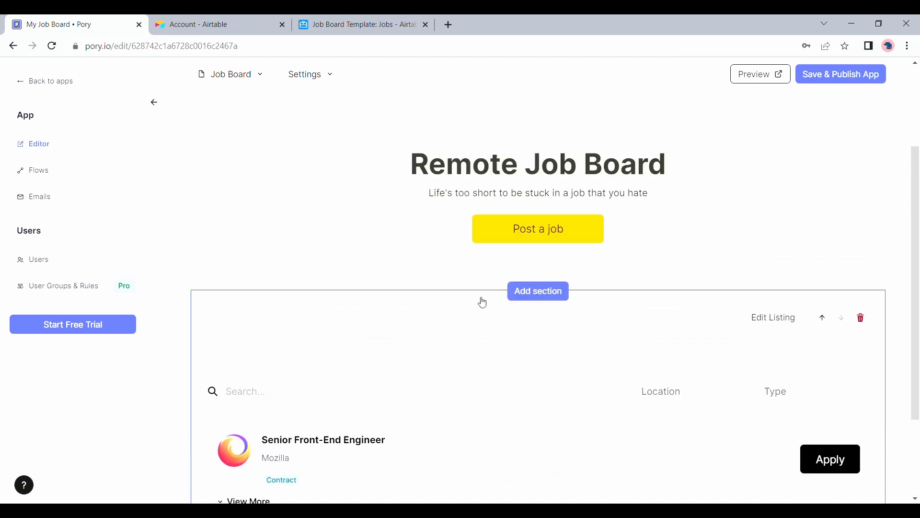
pyautogui.scroll(2, 483, 303)
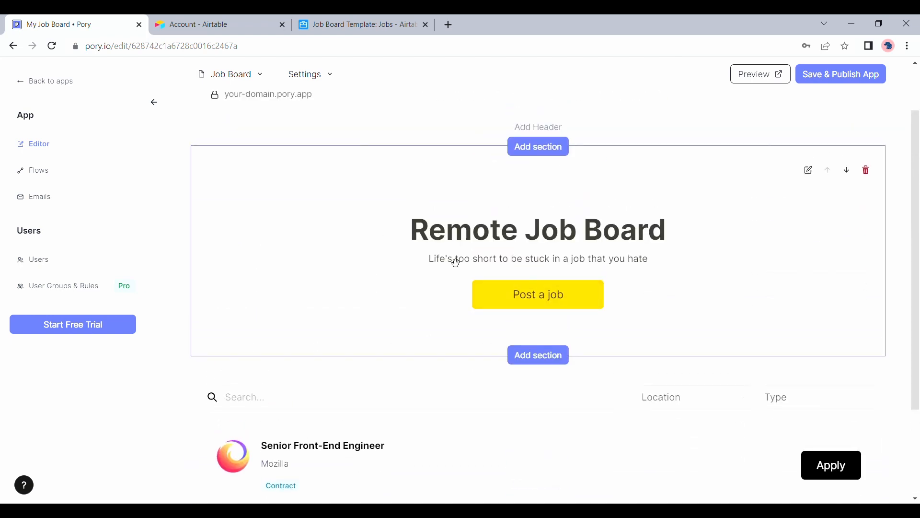
pyautogui.click(548, 302)
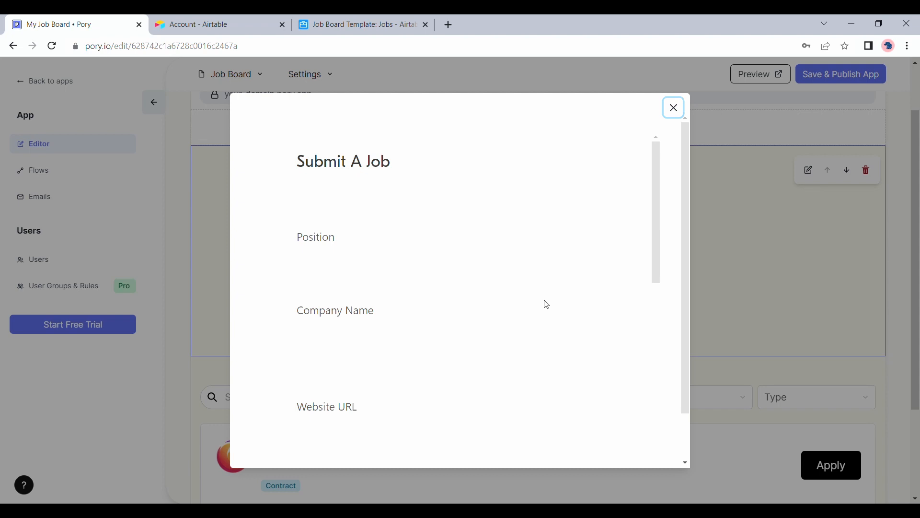
pyautogui.click(675, 109)
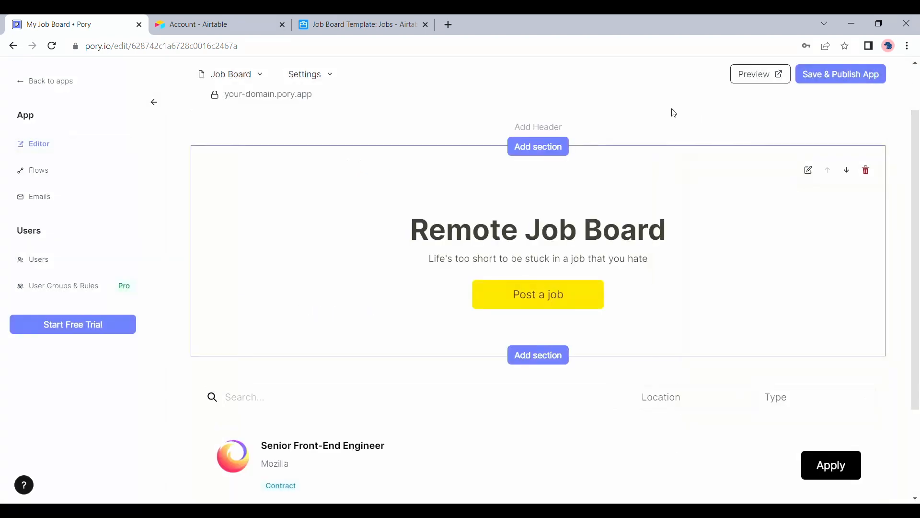
pyautogui.click(816, 175)
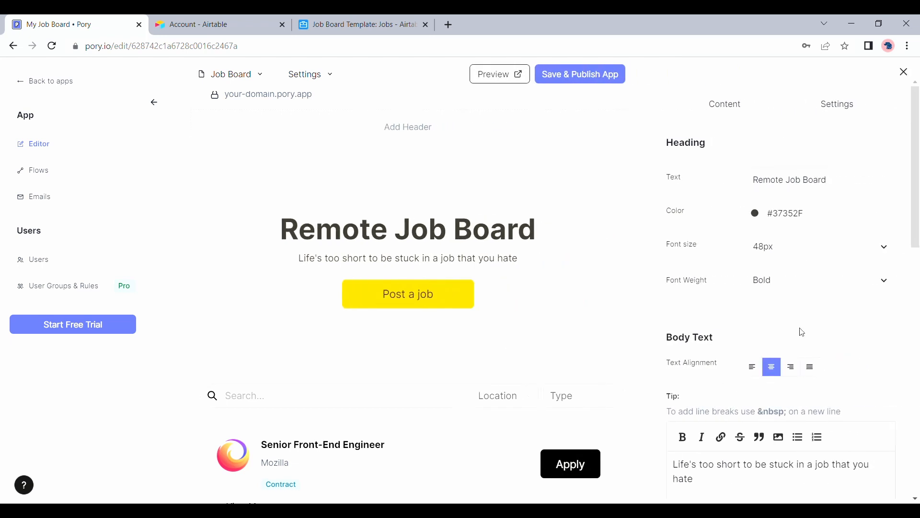
# Select and delete the existing Airtable form embed code in the Button settings.
pyautogui.scroll(-2, 801, 331)
pyautogui.scroll(-9, 803, 332)
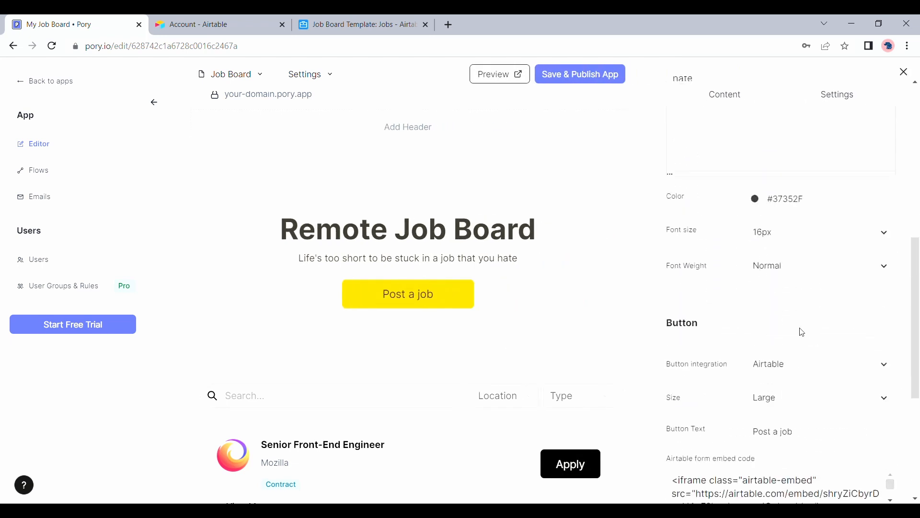
pyautogui.scroll(-1, 802, 331)
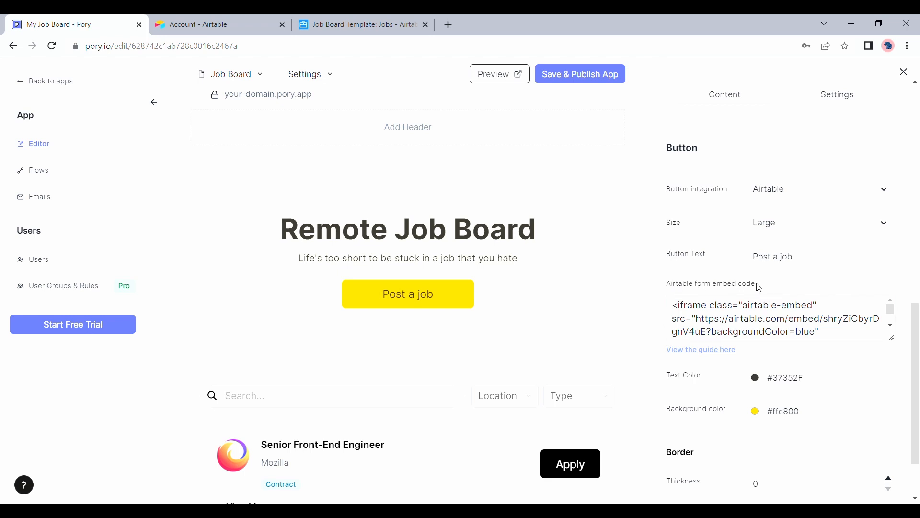
pyautogui.tripleClick(734, 320)
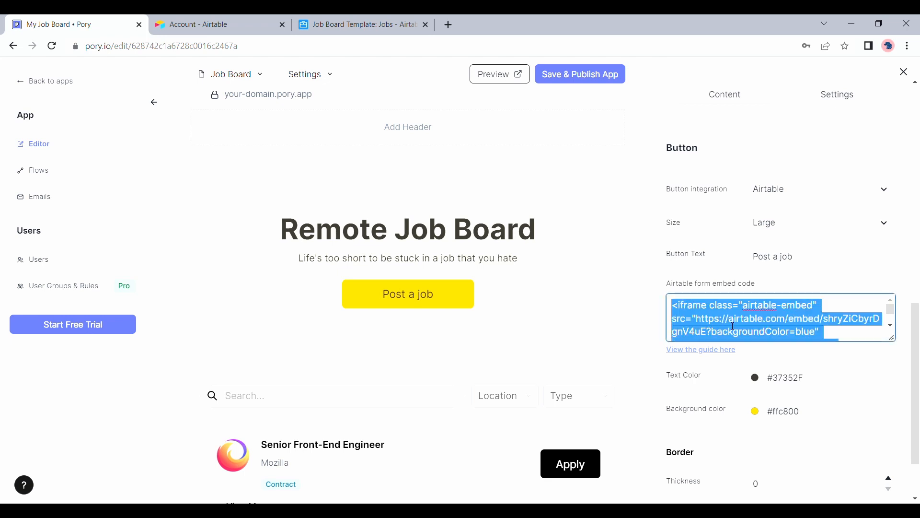
pyautogui.press('BackSpace')
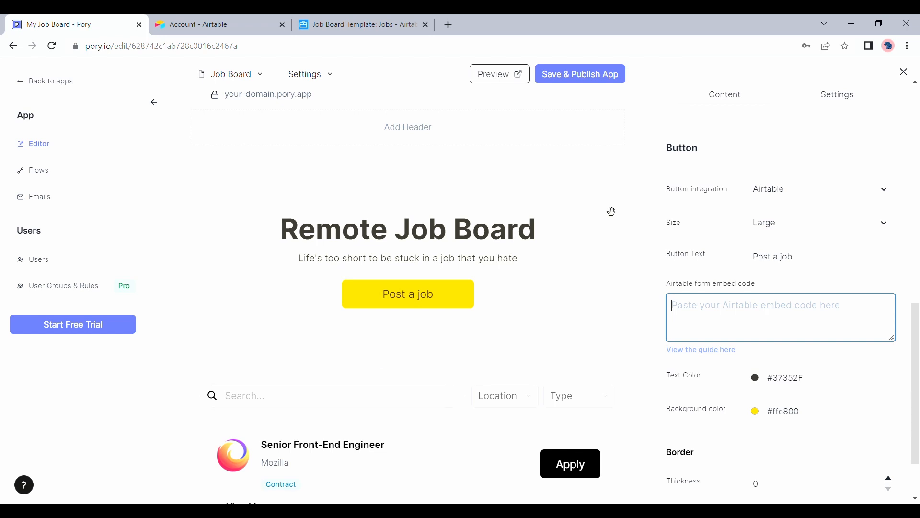
# Open the Submit a job form view in the Job Board Template Airtable base.
pyautogui.click(229, 20)
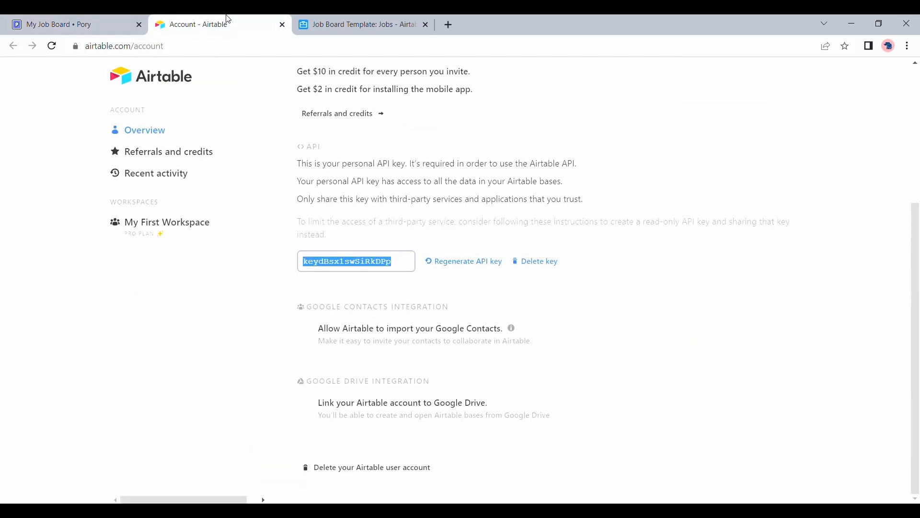
pyautogui.scroll(4, 220, 144)
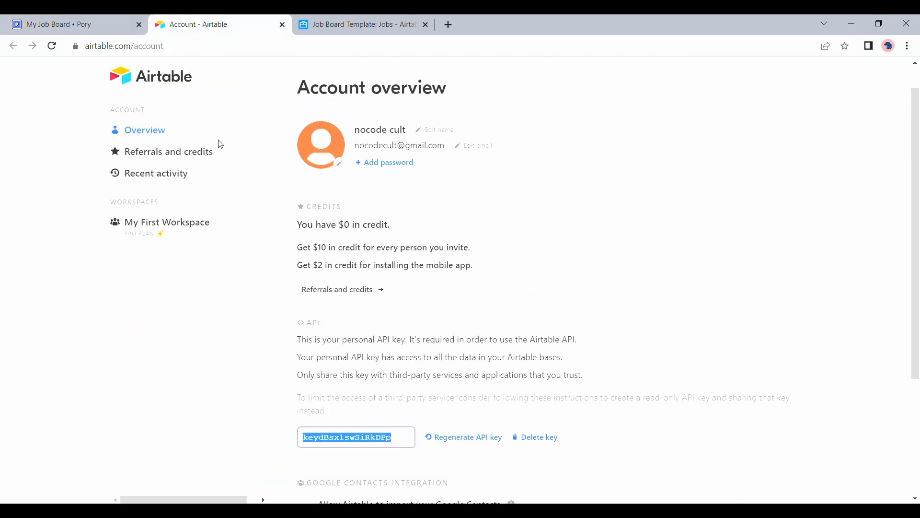
pyautogui.click(178, 83)
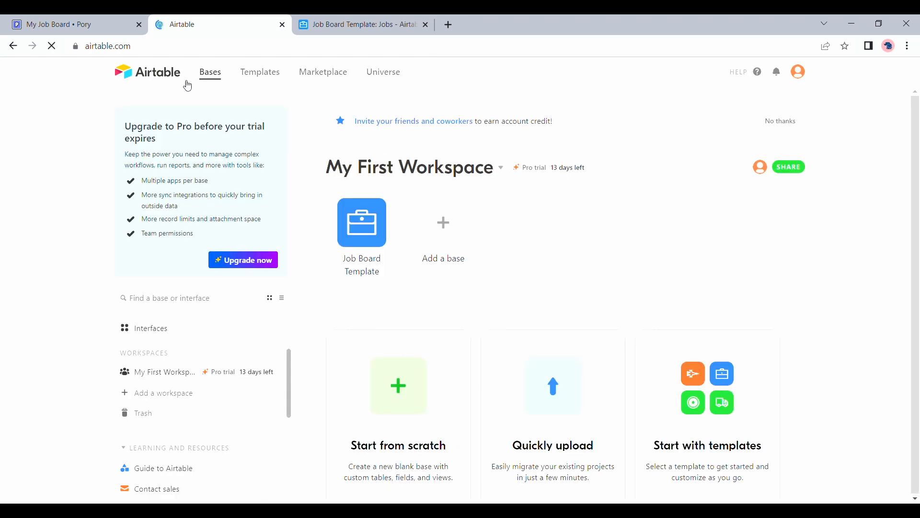
pyautogui.click(352, 222)
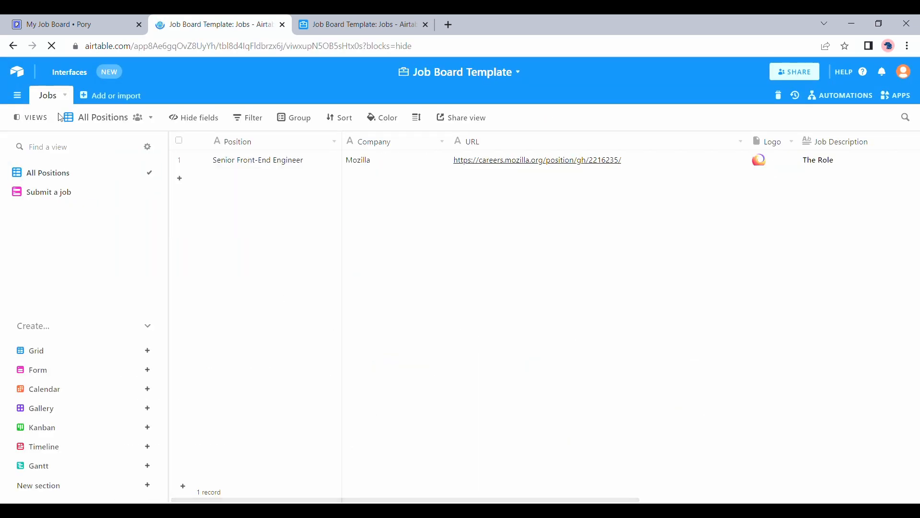
pyautogui.click(56, 200)
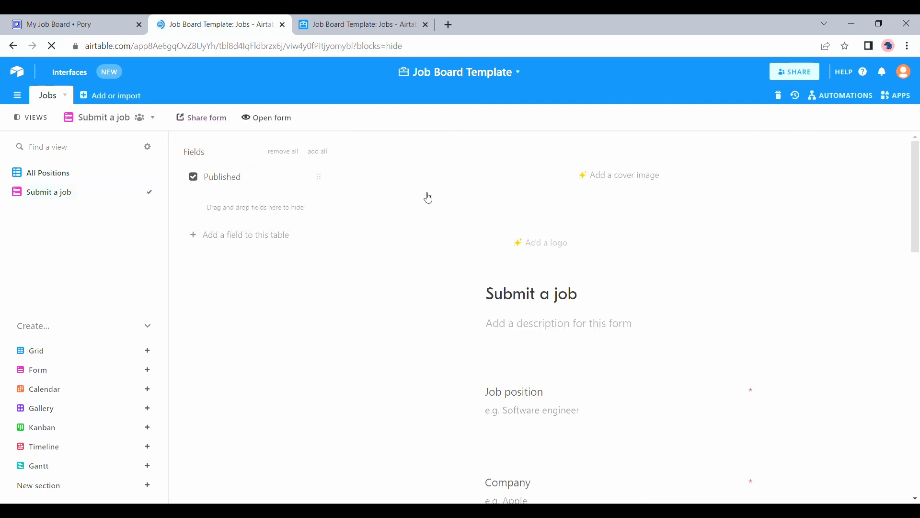
# Copy the Submit a job form's embed code from its sharing options.
pyautogui.click(210, 125)
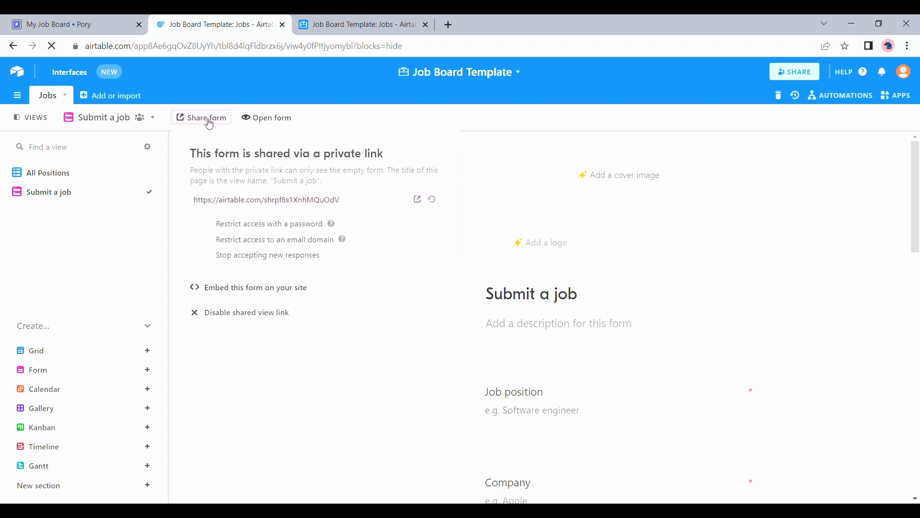
pyautogui.click(244, 293)
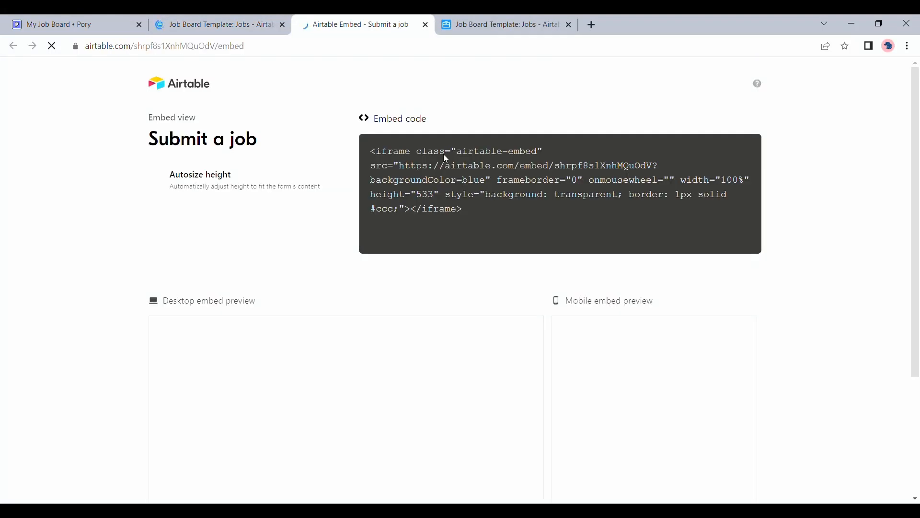
pyautogui.click(489, 176)
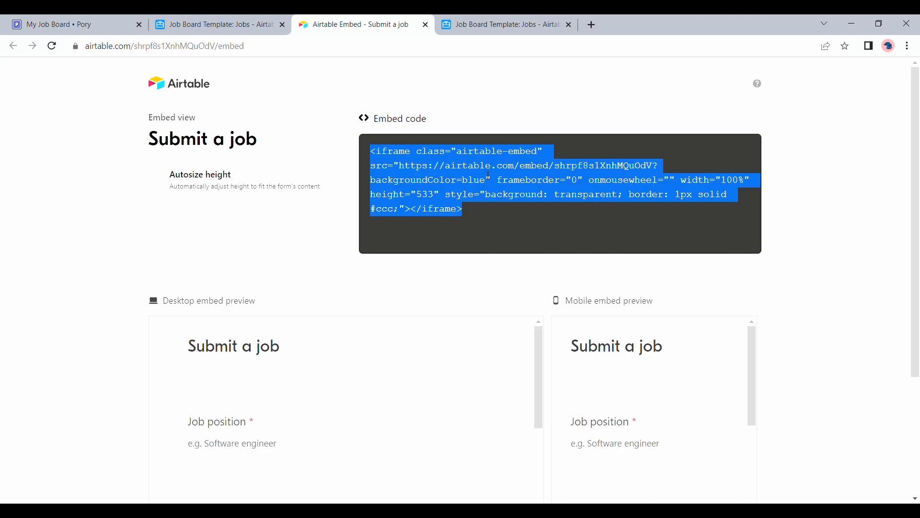
pyautogui.click(33, 16)
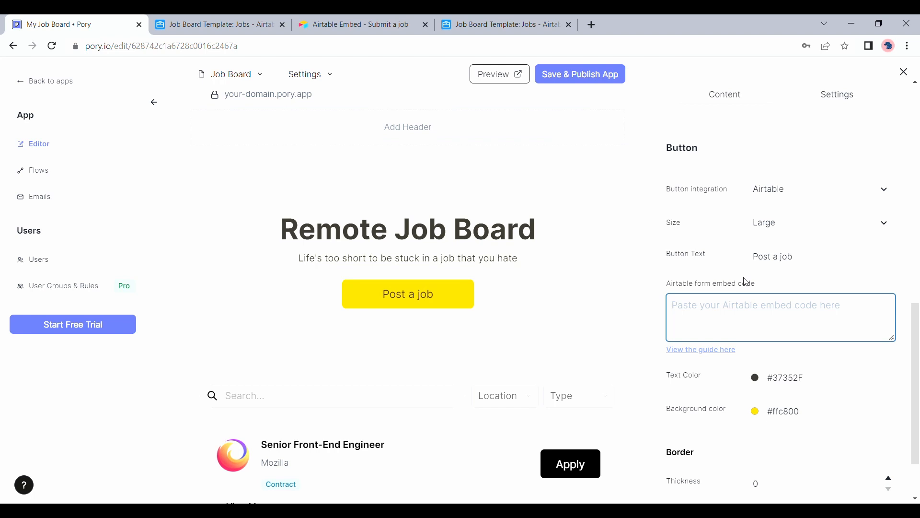
# Paste the new Airtable iframe embed code into the Post a job button's form embed field.
pyautogui.hotkey('ctrl', 'v')
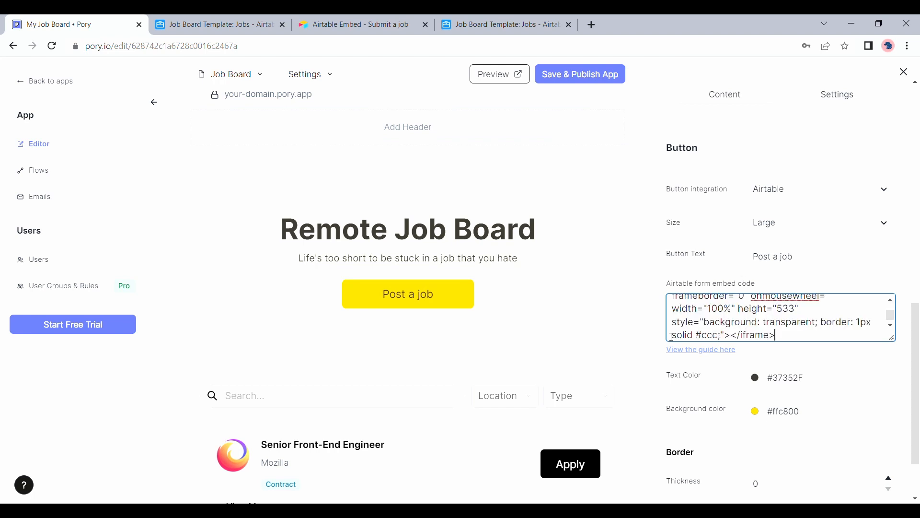
pyautogui.click(666, 301)
pyautogui.scroll(10, 665, 301)
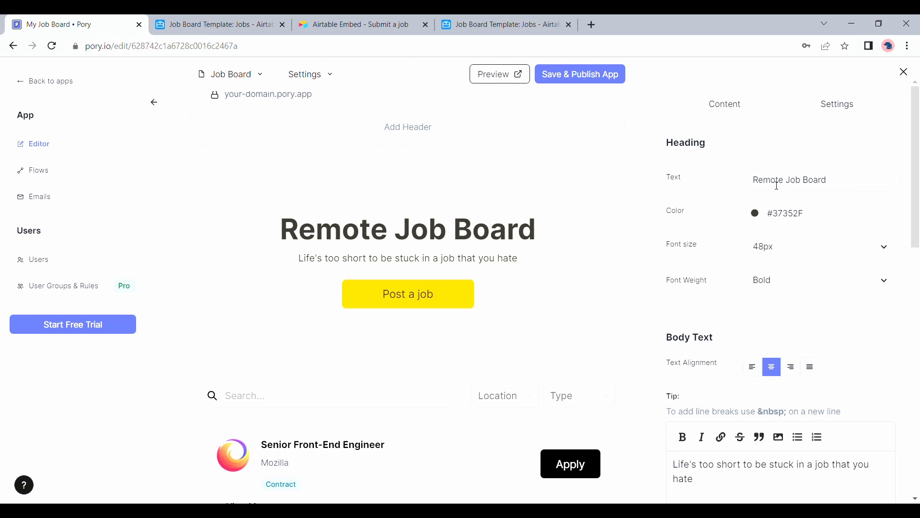
pyautogui.scroll(-5, 761, 216)
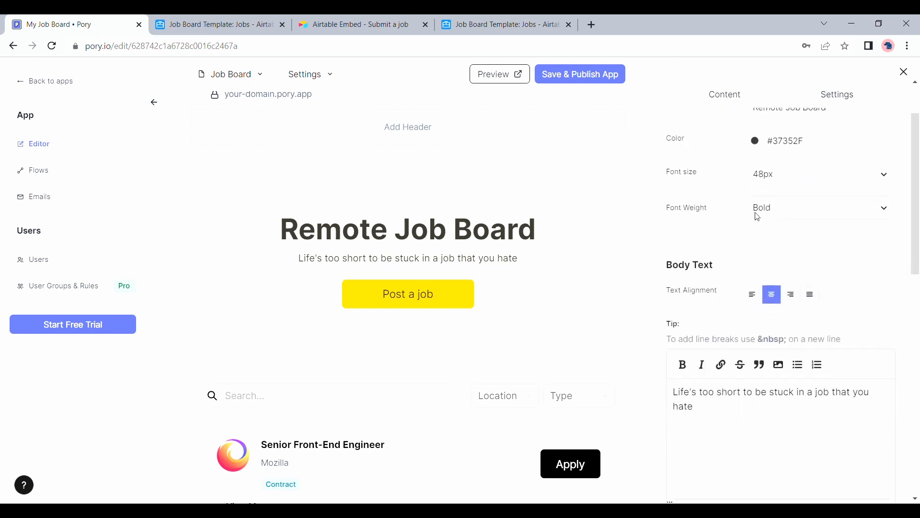
pyautogui.scroll(-8, 760, 217)
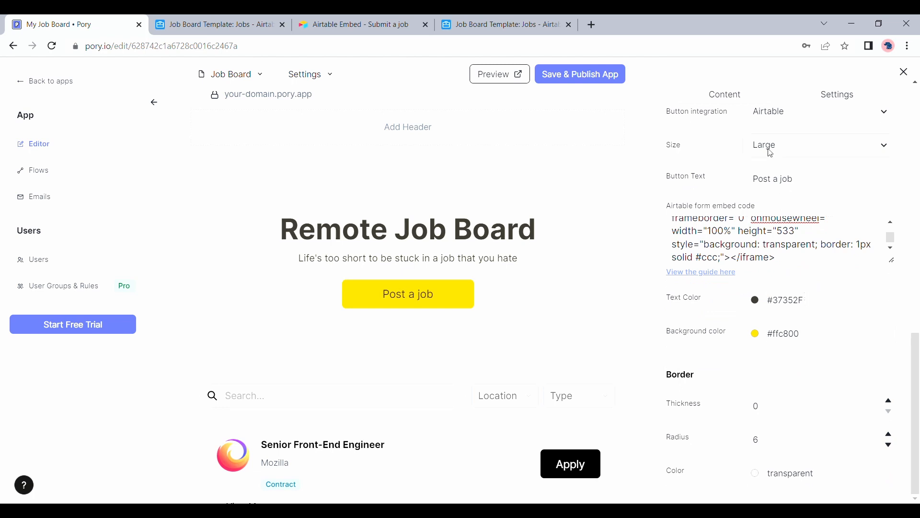
pyautogui.scroll(8, 771, 152)
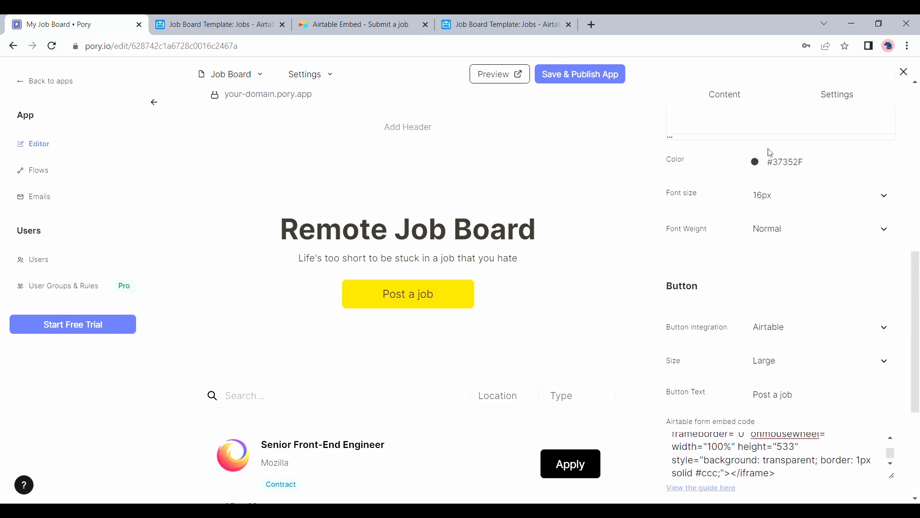
# Close the section settings and preview the Submit a job form opened by Post a job.
pyautogui.click(910, 75)
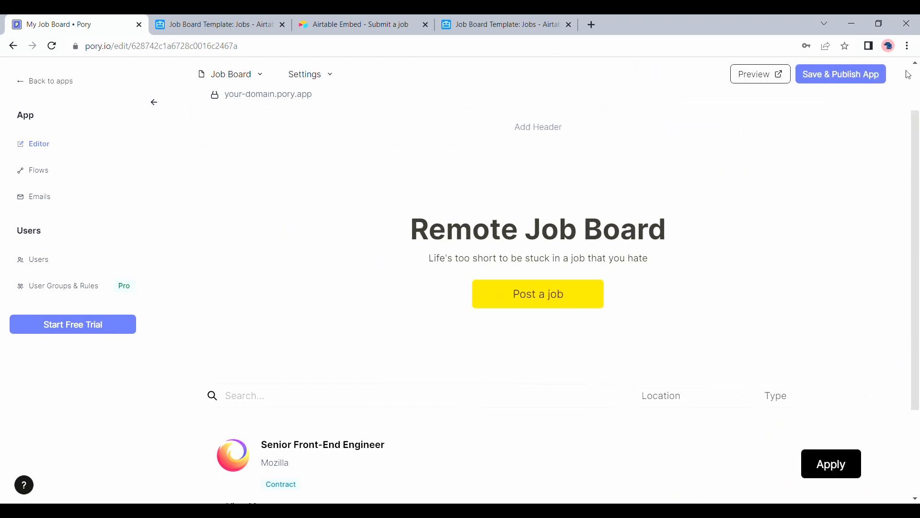
pyautogui.click(599, 296)
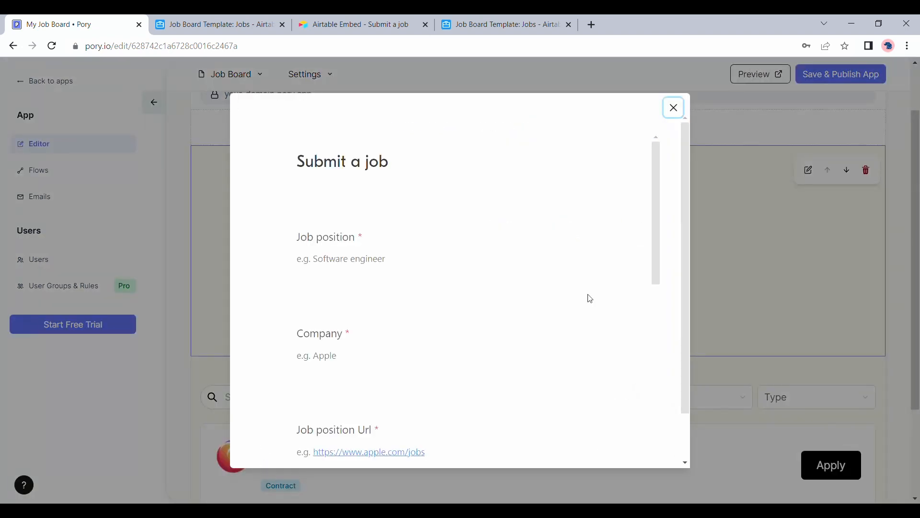
pyautogui.scroll(-10, 590, 299)
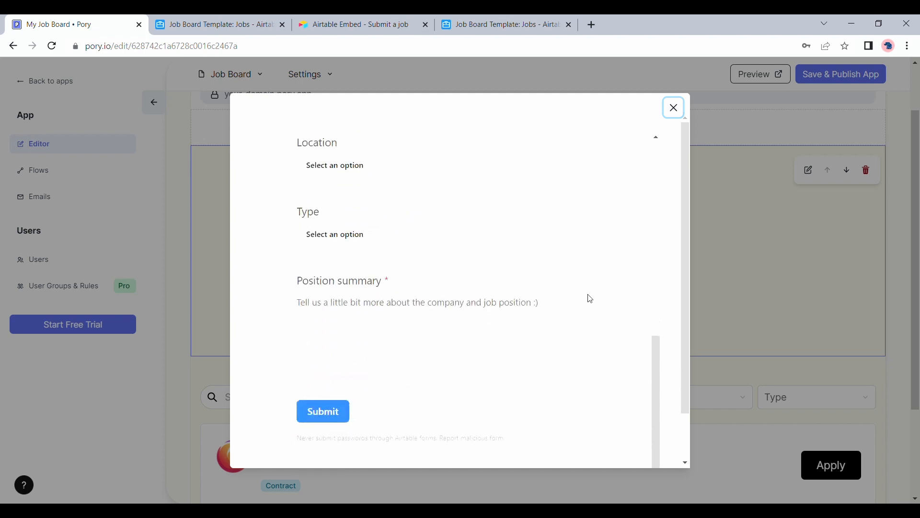
pyautogui.scroll(-2, 591, 299)
pyautogui.scroll(10, 590, 299)
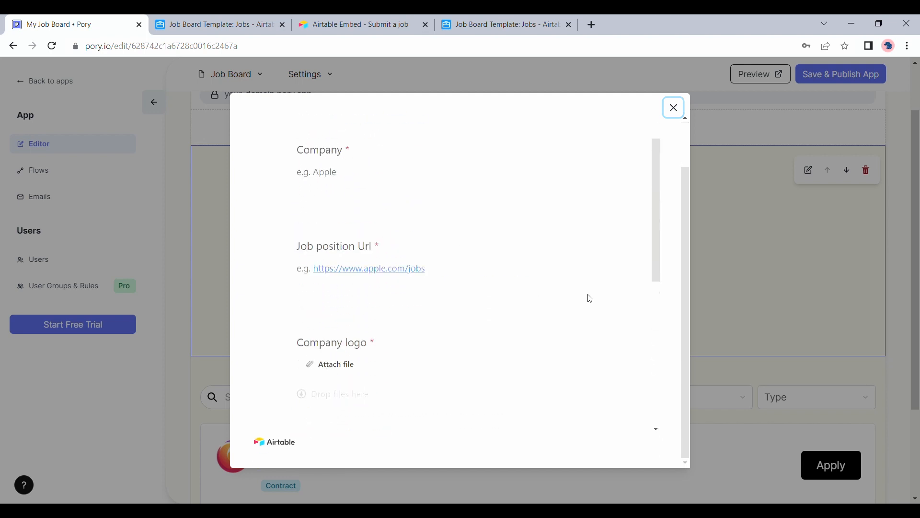
pyautogui.click(679, 113)
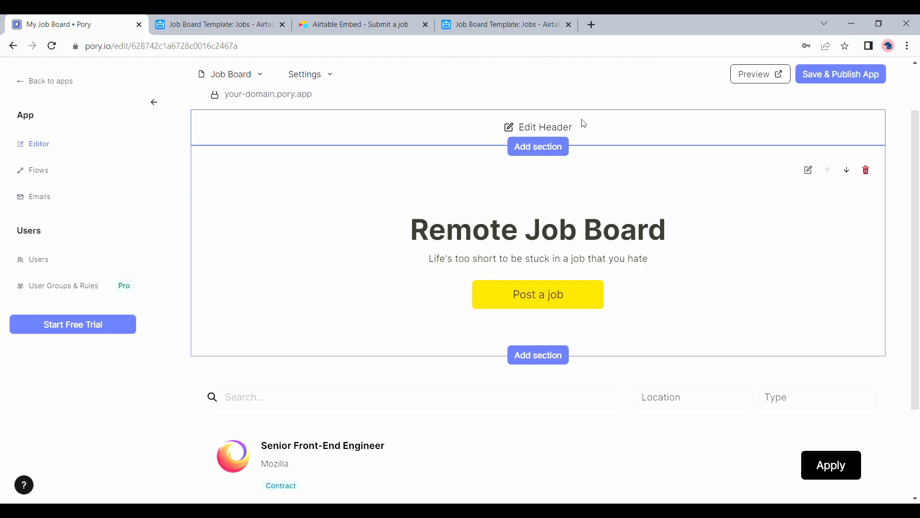
# Glance at the Job Board pages list, then open Edit Header for the Job Board page.
pyautogui.scroll(2, 590, 205)
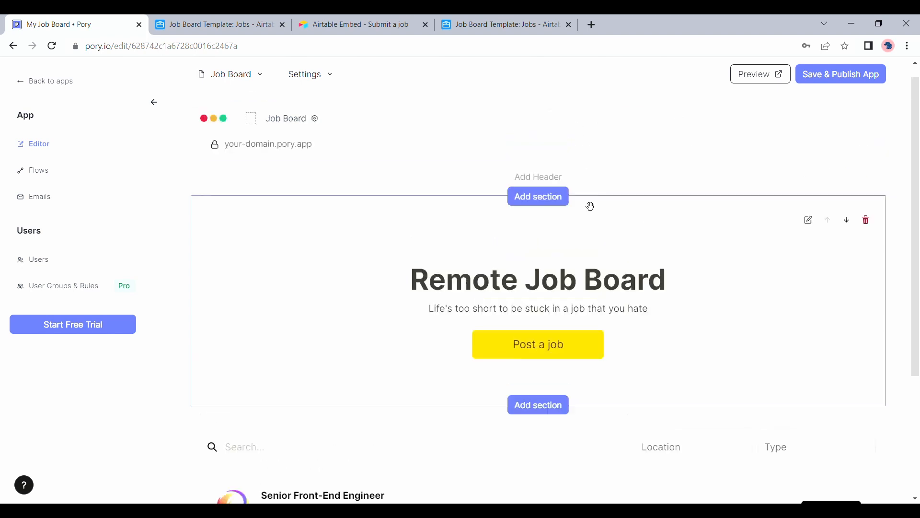
pyautogui.scroll(-4, 587, 205)
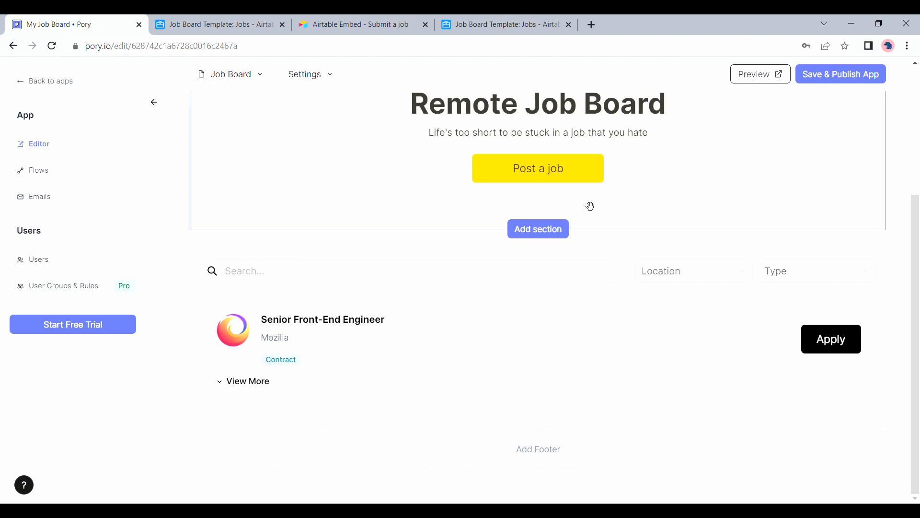
pyautogui.scroll(4, 590, 207)
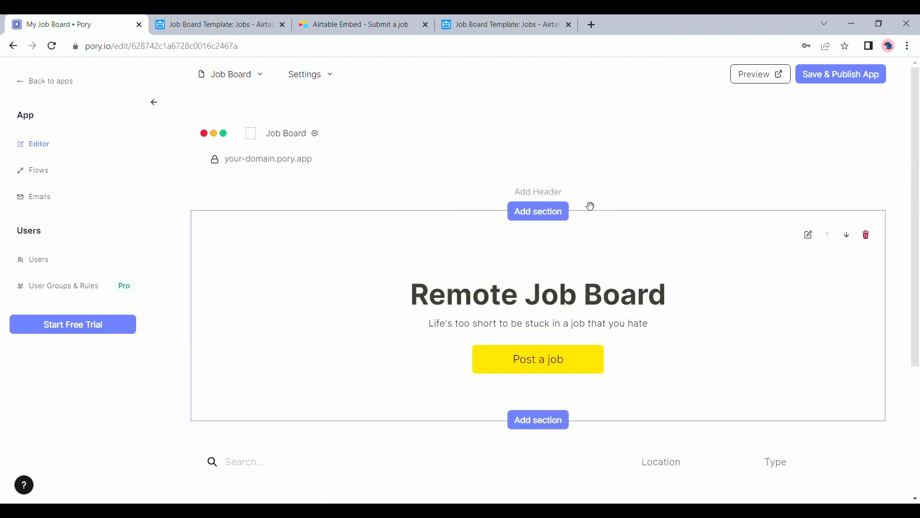
pyautogui.click(242, 82)
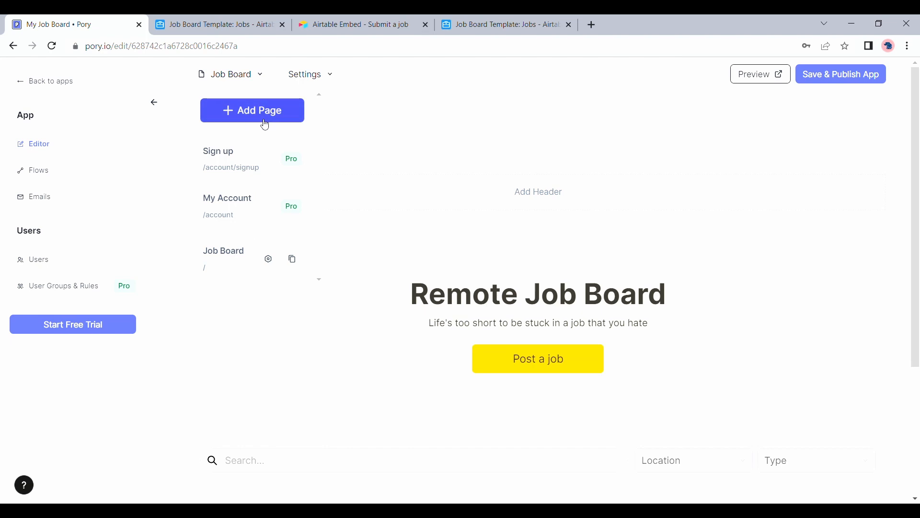
pyautogui.click(411, 81)
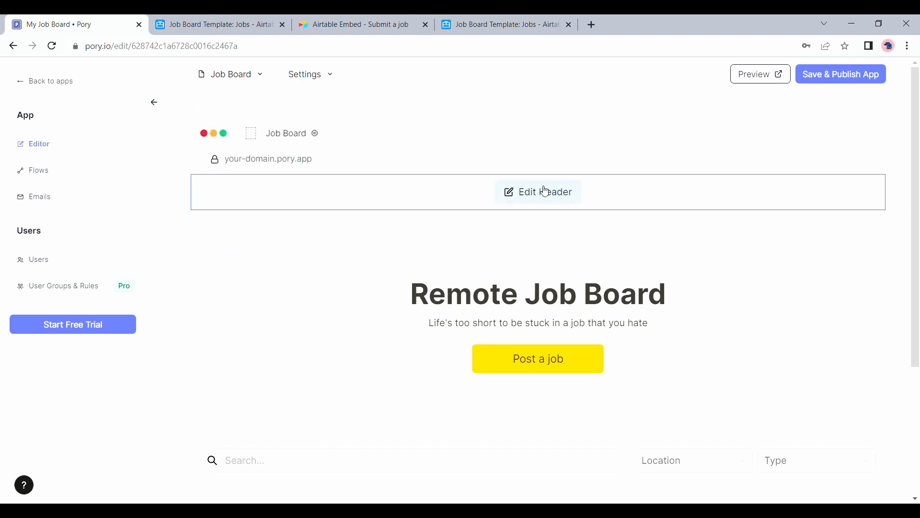
pyautogui.click(545, 191)
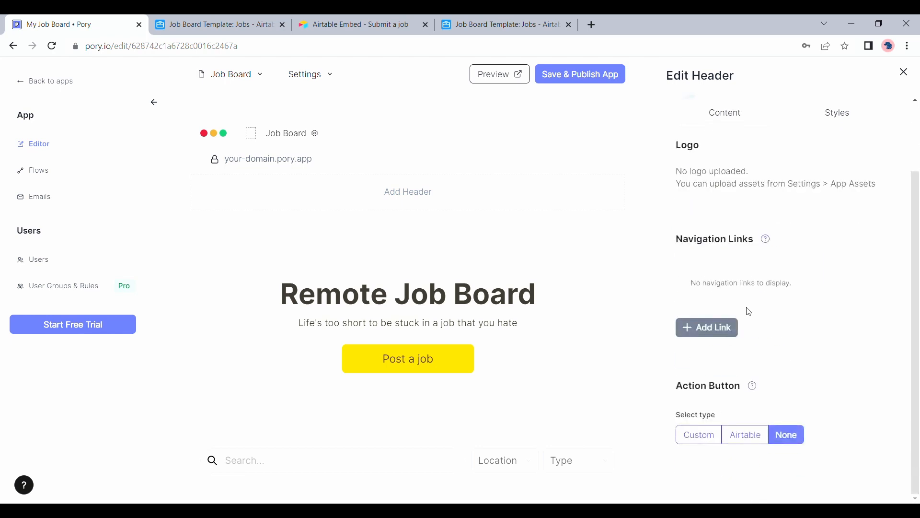
pyautogui.click(722, 327)
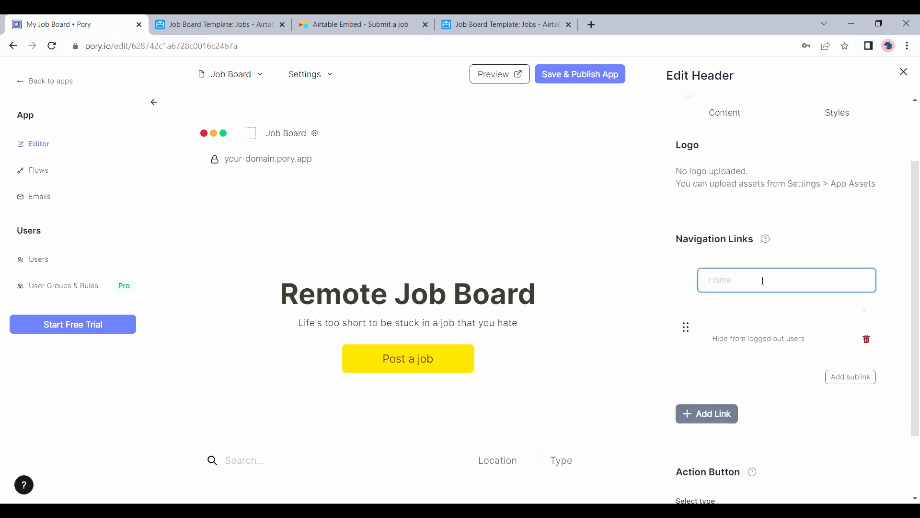
pyautogui.click(871, 343)
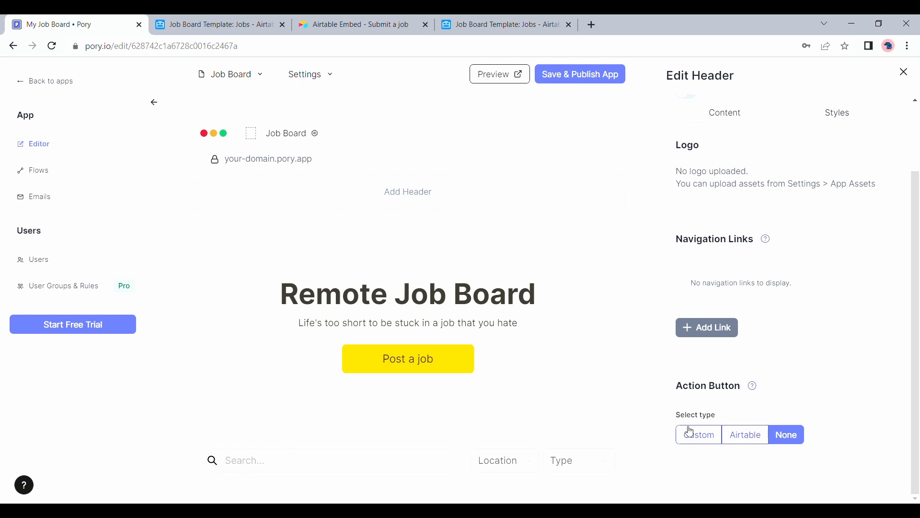
pyautogui.click(698, 437)
pyautogui.scroll(-3, 698, 438)
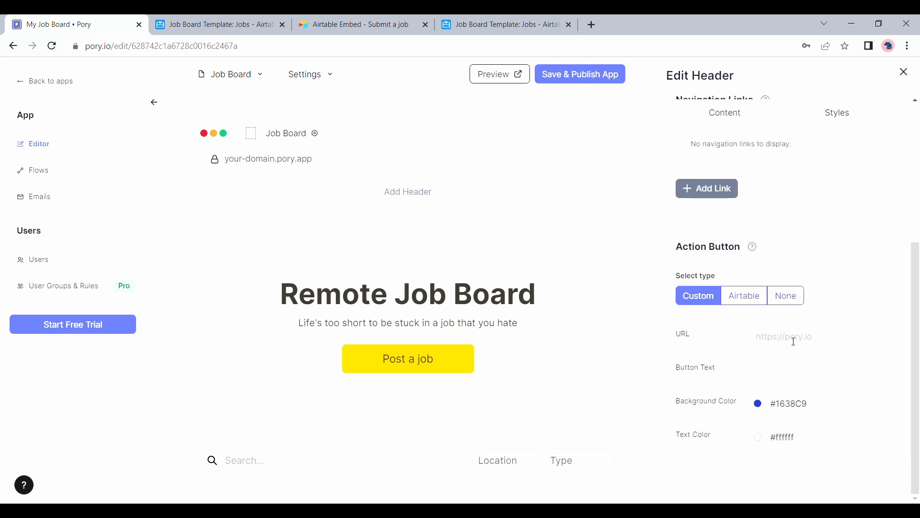
pyautogui.click(794, 342)
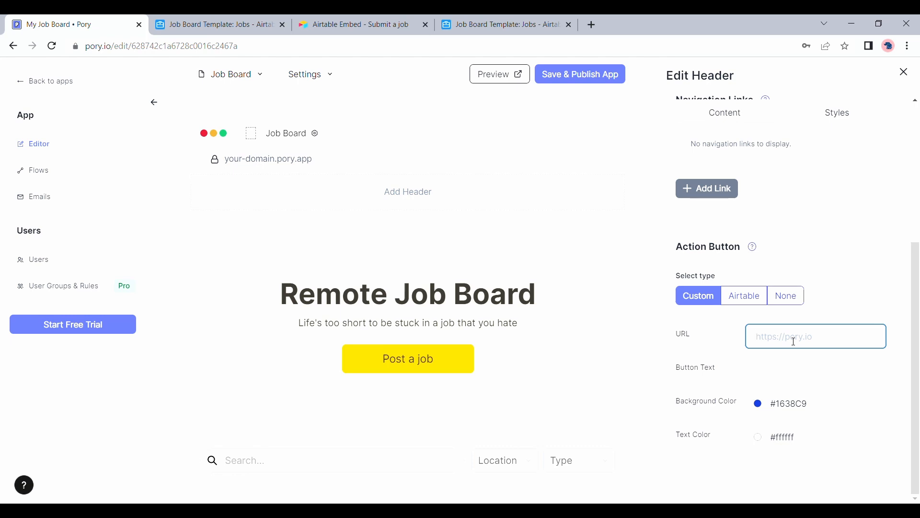
pyautogui.click(796, 375)
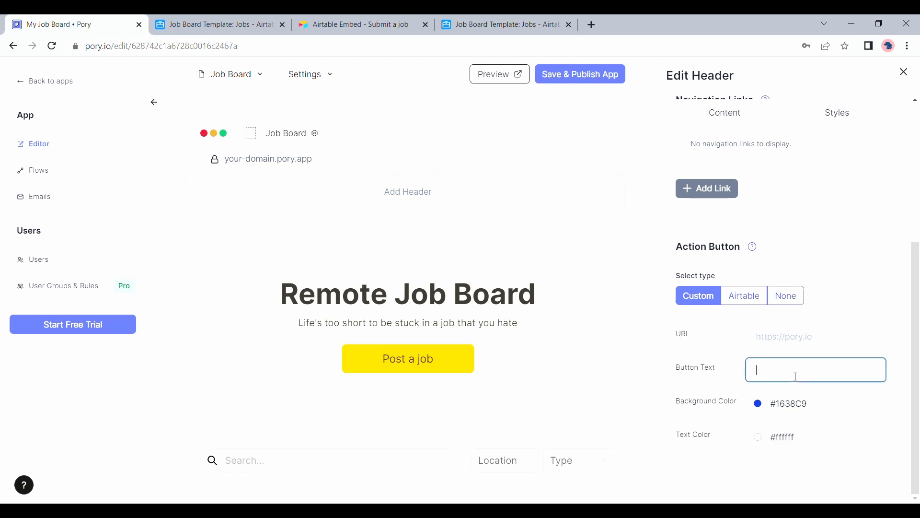
pyautogui.write('Test')
pyautogui.click(833, 347)
pyautogui.write('Google')
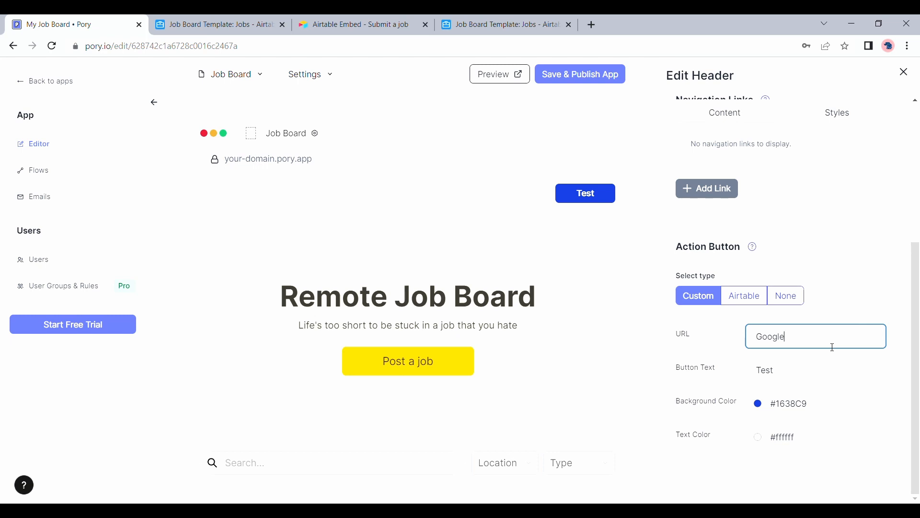
pyautogui.hotkey('ctrl', 'a')
pyautogui.click(789, 294)
pyautogui.scroll(2, 788, 293)
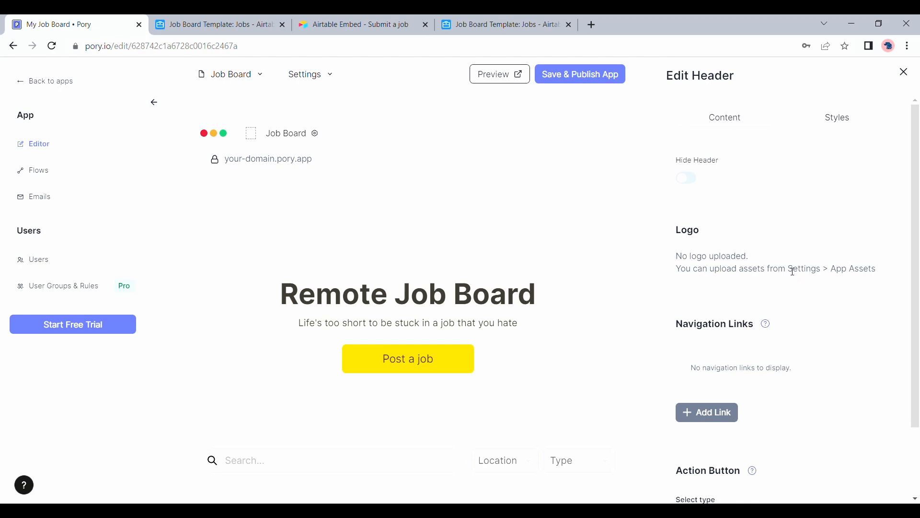
# Upload a logo image in Settings > App Assets and update the assets.
pyautogui.click(323, 88)
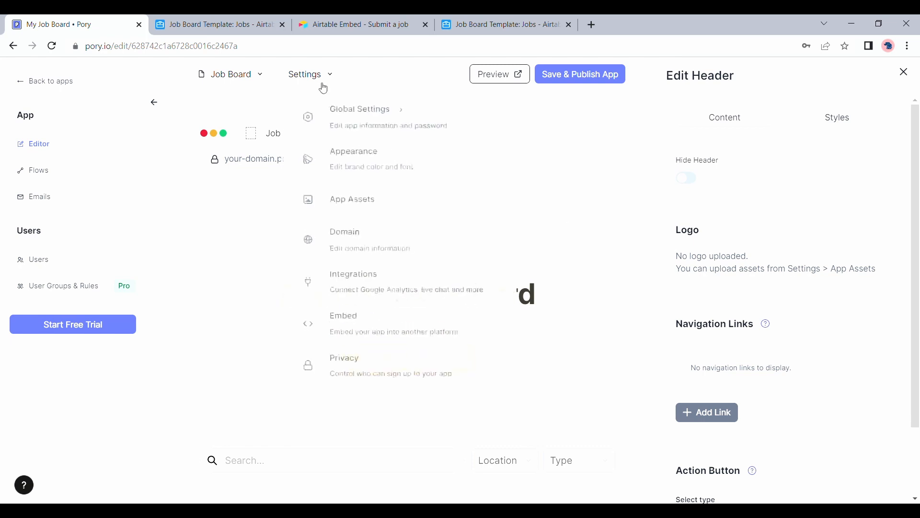
pyautogui.click(343, 212)
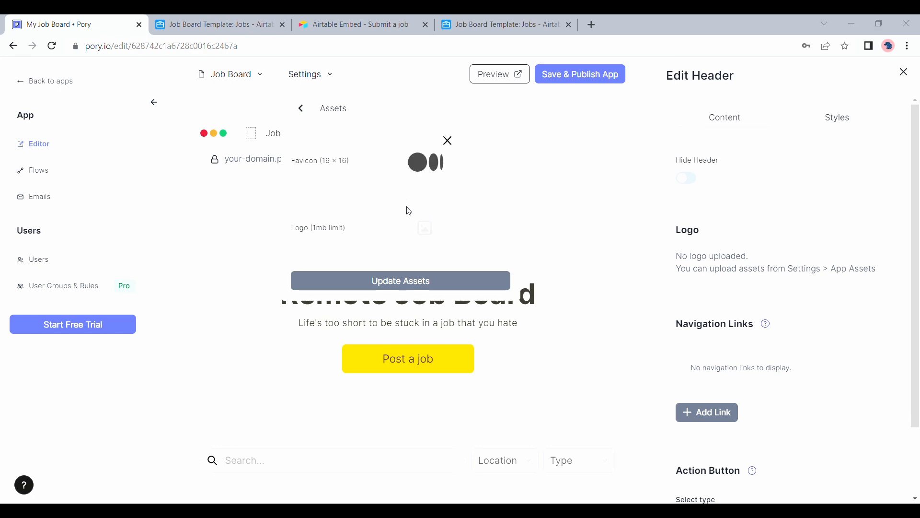
pyautogui.click(428, 290)
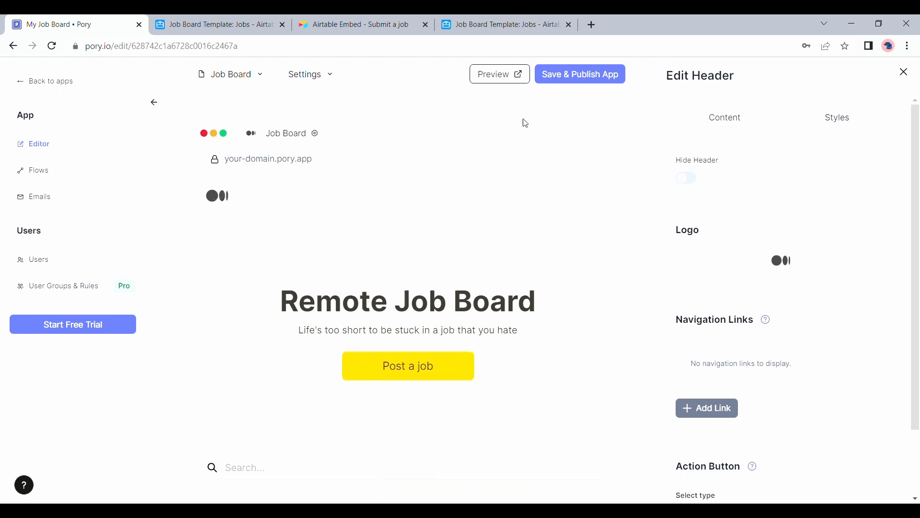
# Toggle the header's visibility off and back on, and review its style options.
pyautogui.click(695, 183)
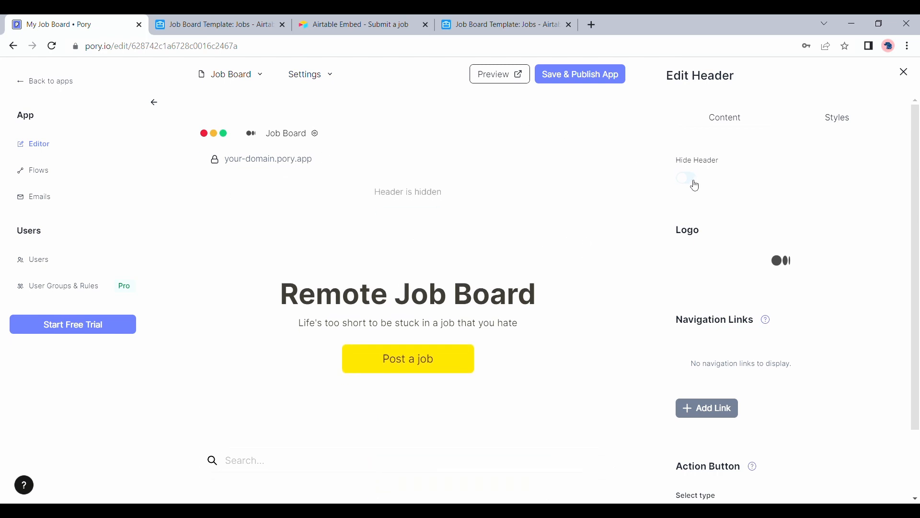
pyautogui.click(694, 183)
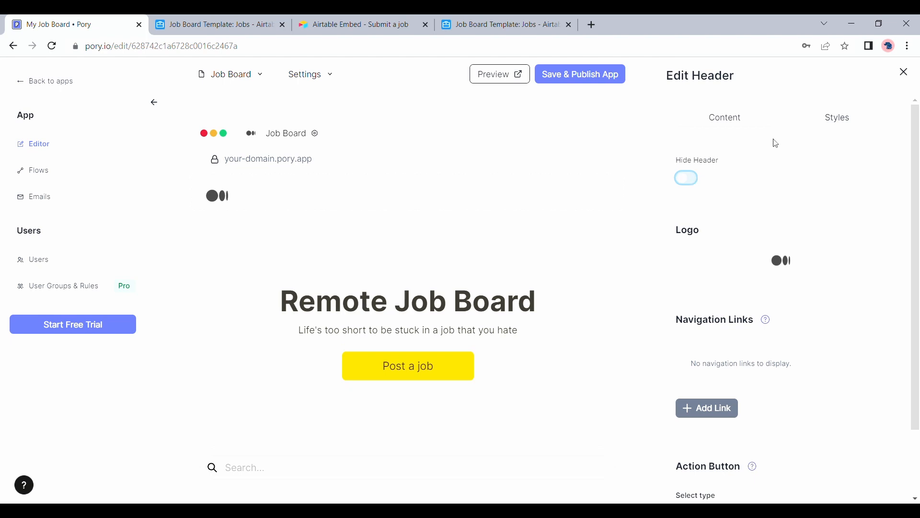
pyautogui.click(838, 120)
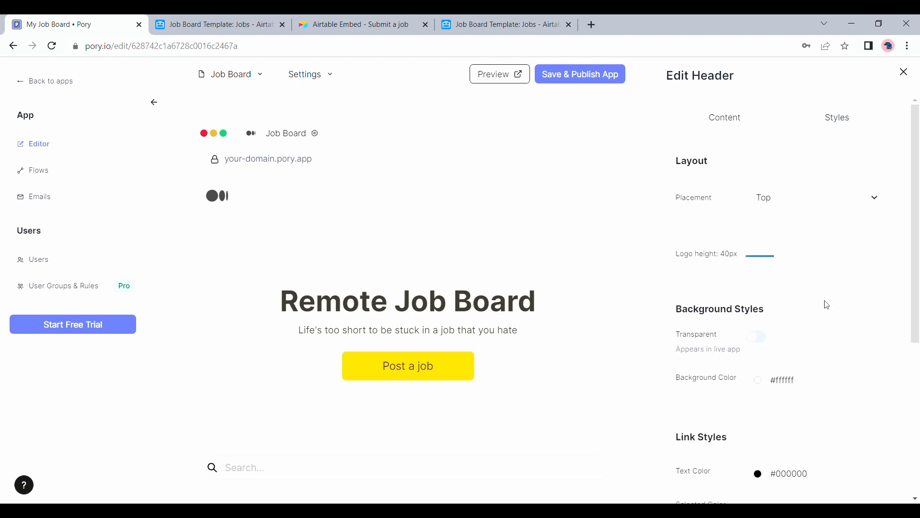
pyautogui.scroll(-5, 827, 304)
pyautogui.scroll(-1, 829, 305)
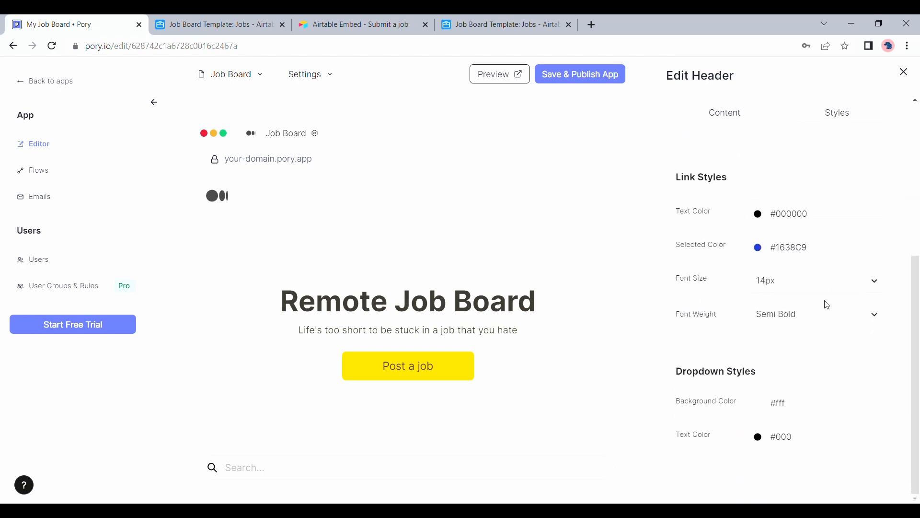
pyautogui.scroll(6, 825, 302)
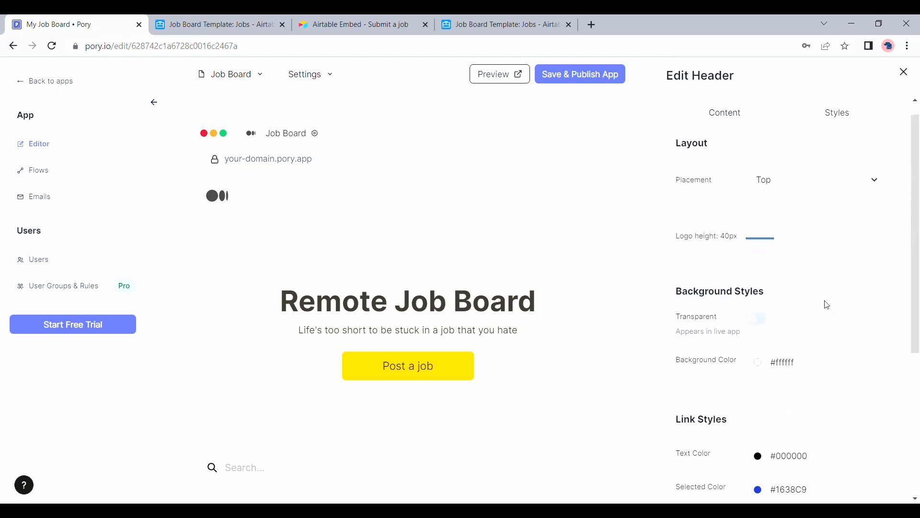
pyautogui.click(707, 116)
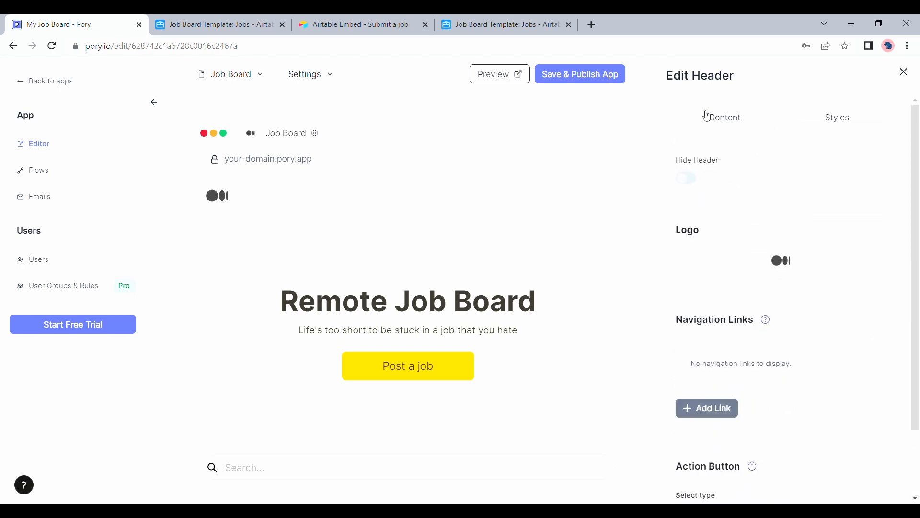
pyautogui.click(844, 122)
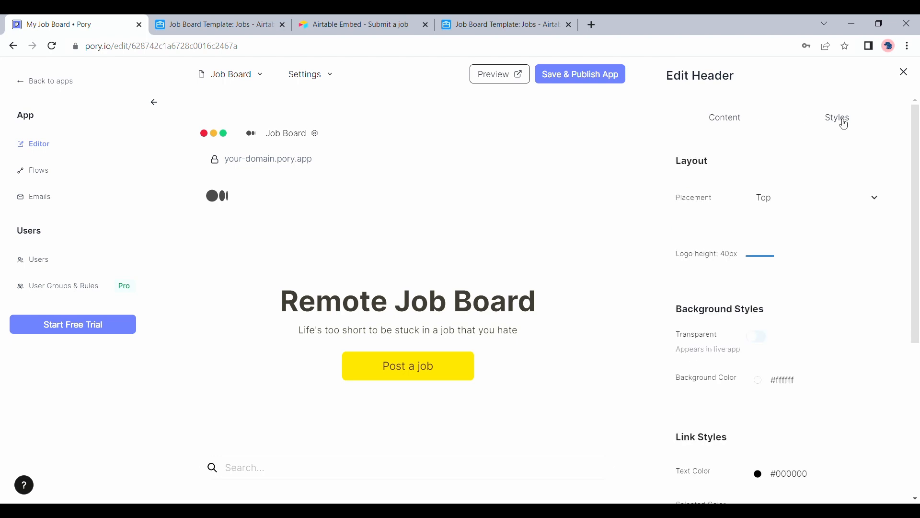
# Try Side header placement, revert to Top, and close the header settings.
pyautogui.click(806, 195)
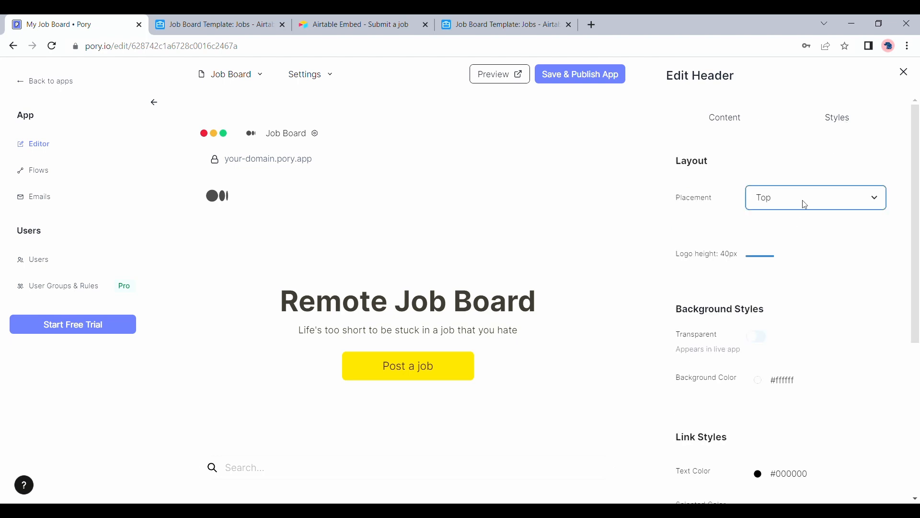
pyautogui.click(786, 228)
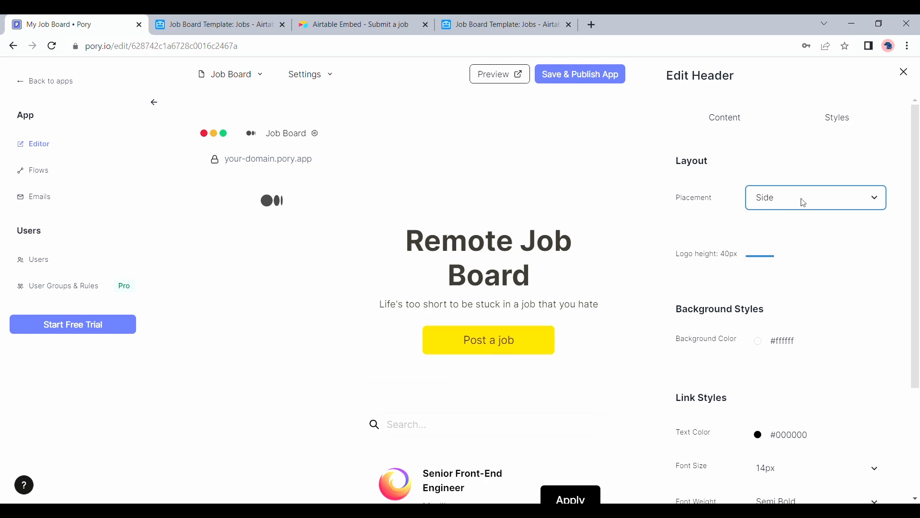
pyautogui.click(826, 222)
pyautogui.scroll(-2, 812, 302)
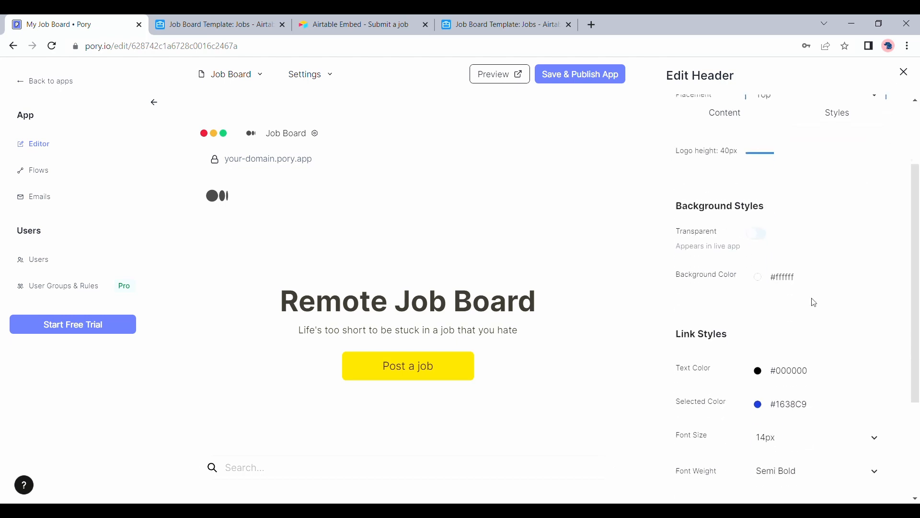
pyautogui.scroll(-2, 816, 302)
pyautogui.scroll(-2, 816, 302)
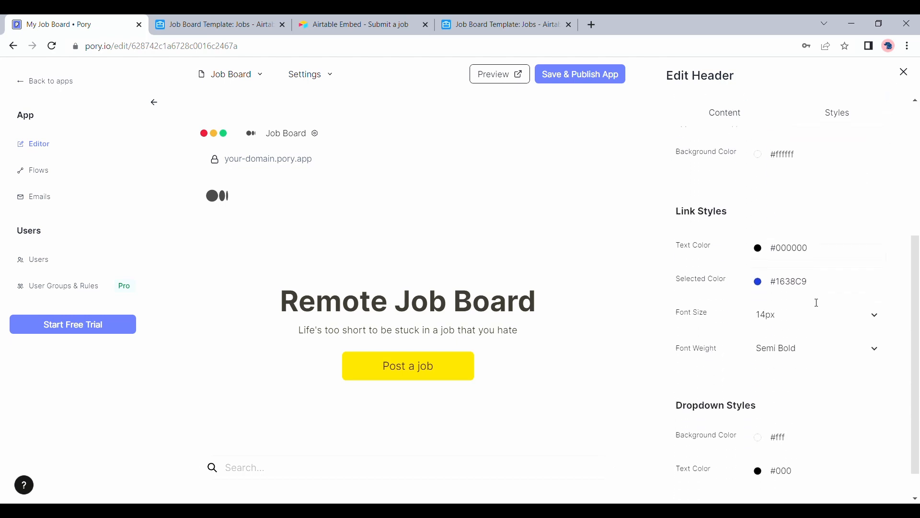
pyautogui.scroll(4, 815, 302)
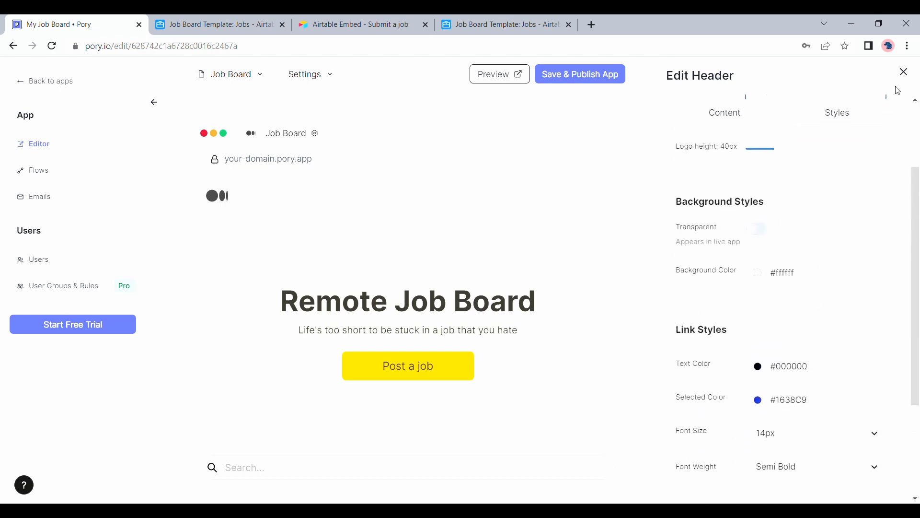
pyautogui.click(904, 73)
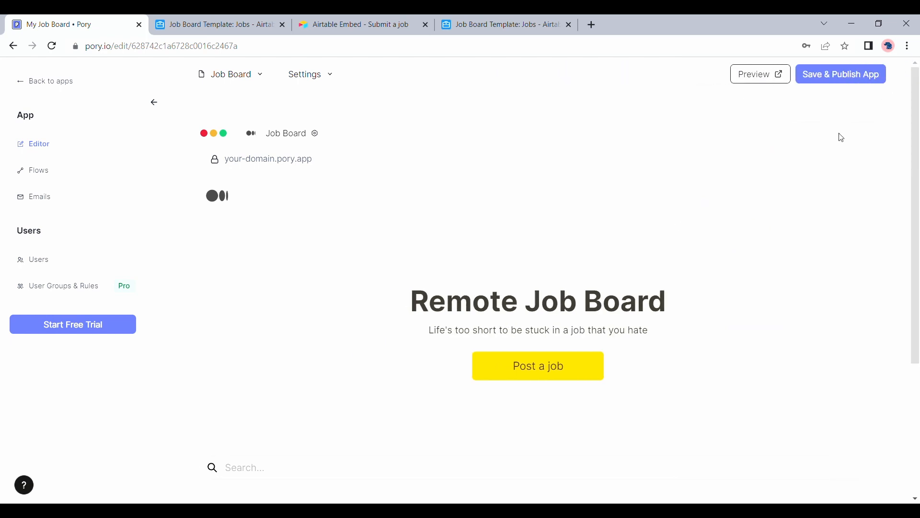
# Save and publish the app and create the free subdomain myjobboard4.pory.app.
pyautogui.click(843, 82)
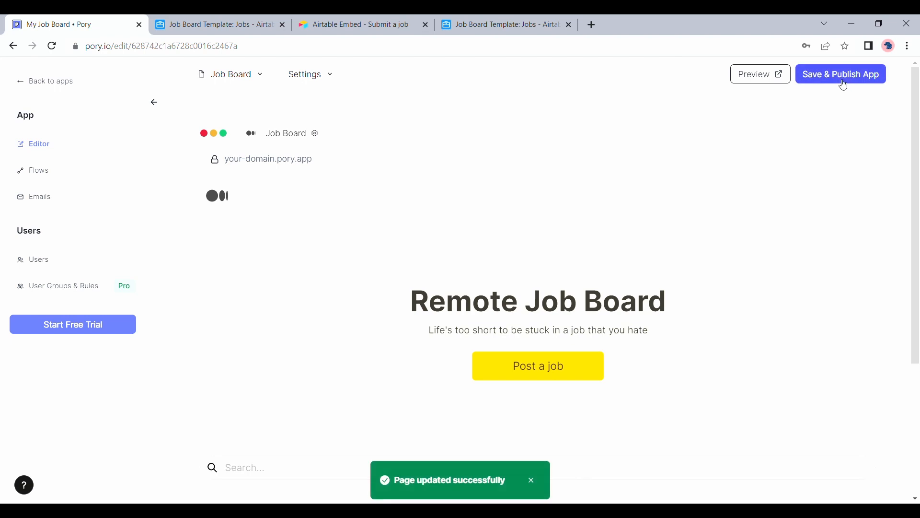
pyautogui.click(754, 82)
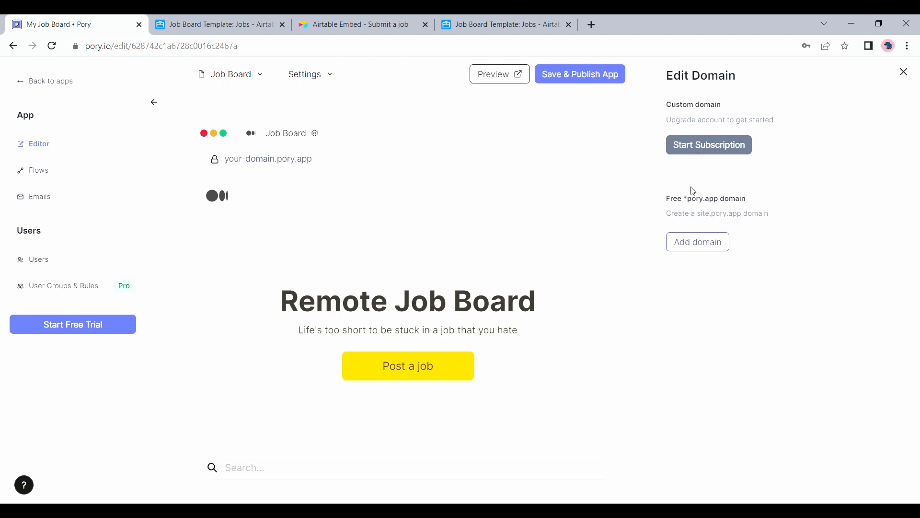
pyautogui.click(694, 246)
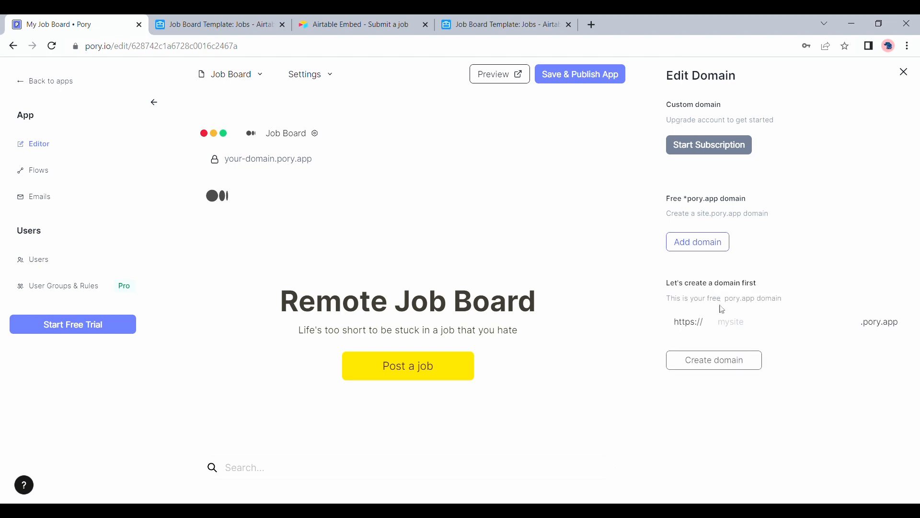
pyautogui.click(732, 322)
pyautogui.write('myjobboard')
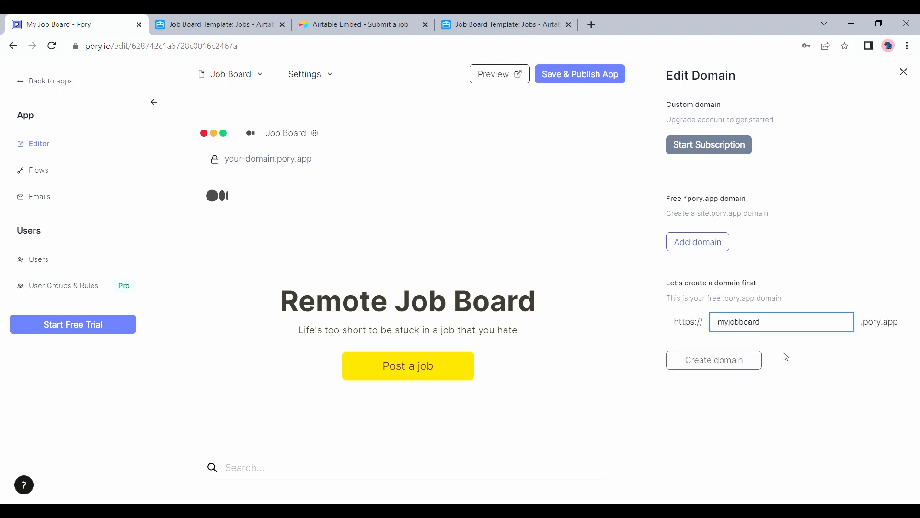
pyautogui.click(785, 357)
pyautogui.write('4')
pyautogui.click(743, 361)
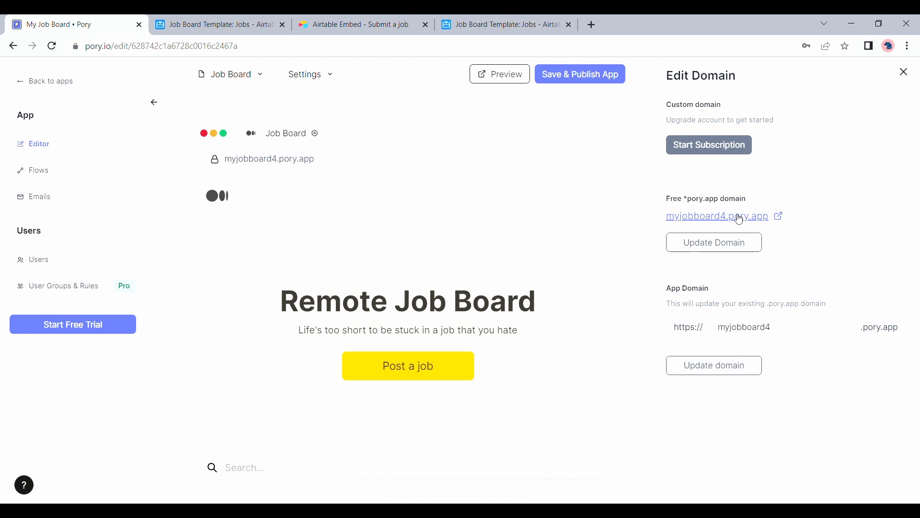
pyautogui.click(740, 219)
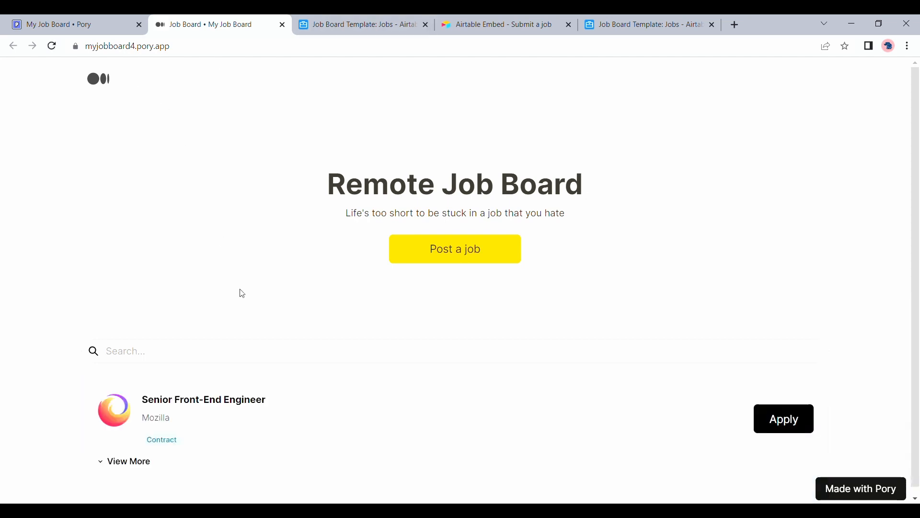
# On the live myjobboard4.pory.app board, review the Submit A Job form, then return to the editor.
pyautogui.scroll(-1, 240, 292)
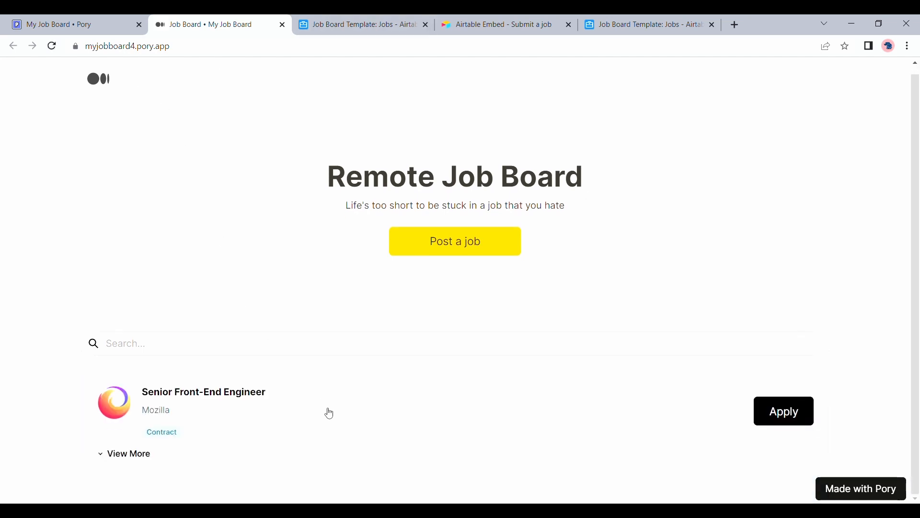
pyautogui.scroll(1, 415, 258)
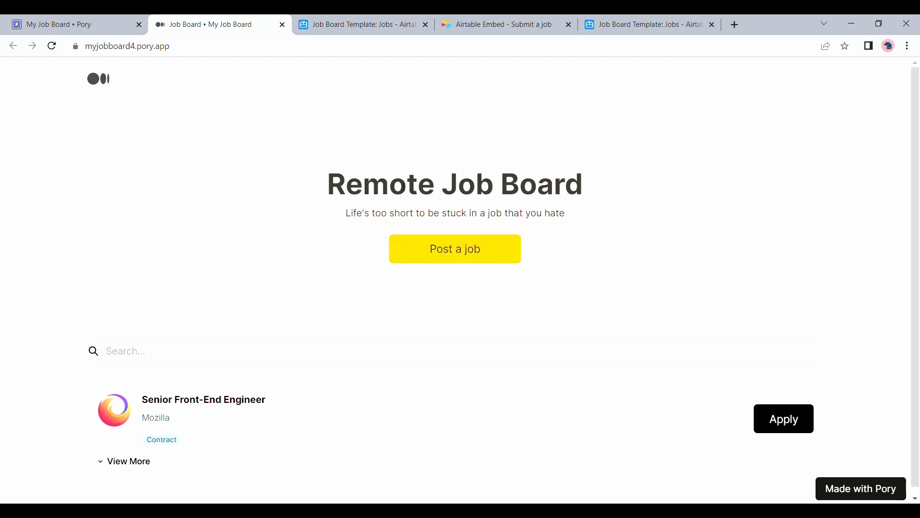
pyautogui.click(474, 251)
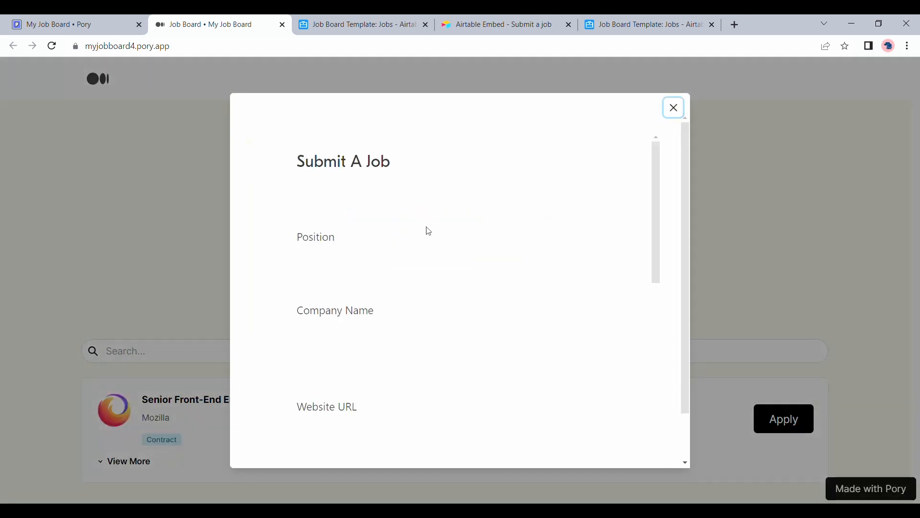
pyautogui.scroll(-2, 427, 231)
pyautogui.scroll(-4, 429, 231)
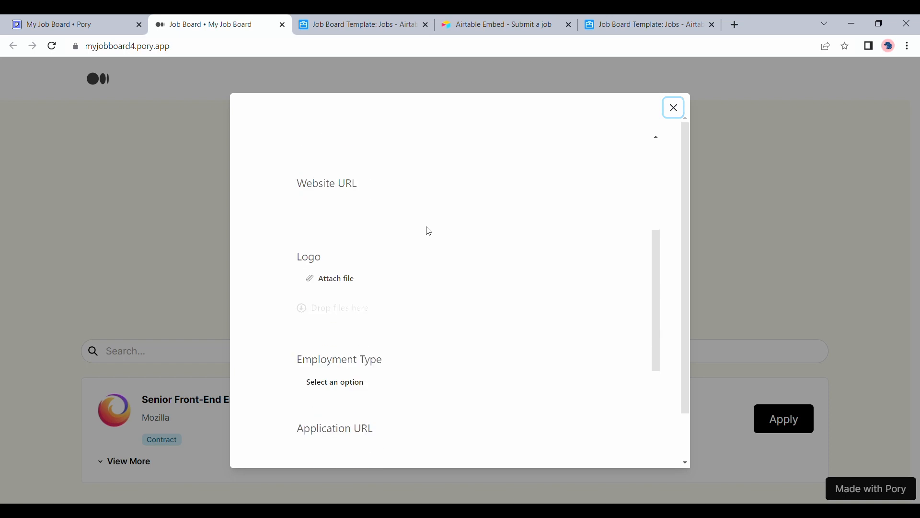
pyautogui.scroll(6, 429, 231)
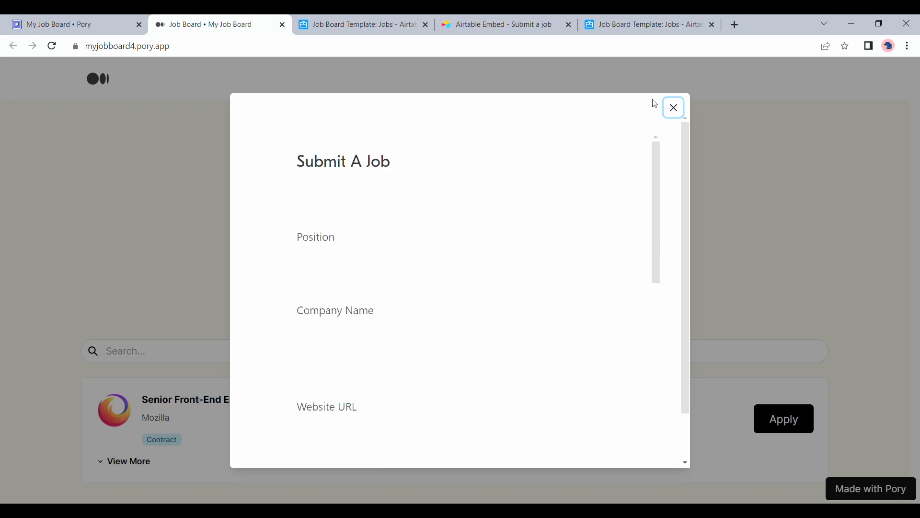
pyautogui.click(674, 109)
pyautogui.click(89, 17)
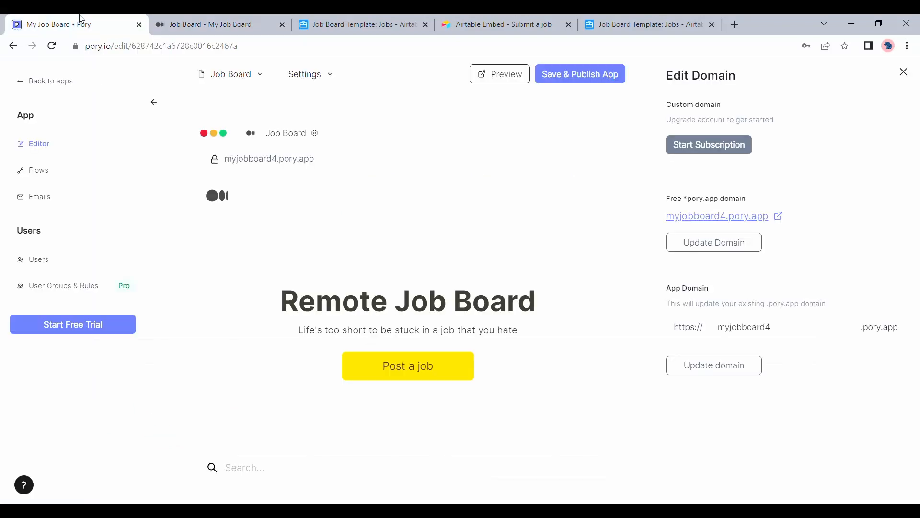
# Preview the Post a job form, close domain settings, and open the hero section's settings.
pyautogui.click(408, 366)
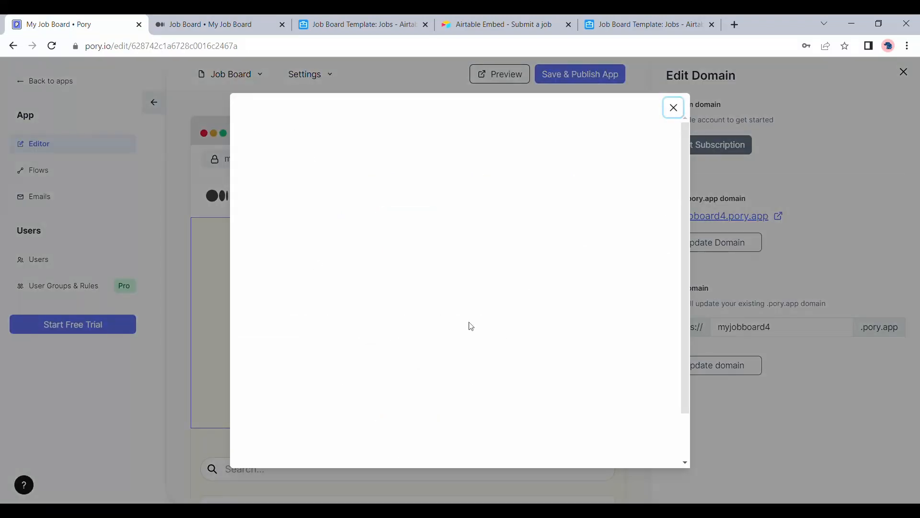
pyautogui.click(836, 152)
pyautogui.click(907, 75)
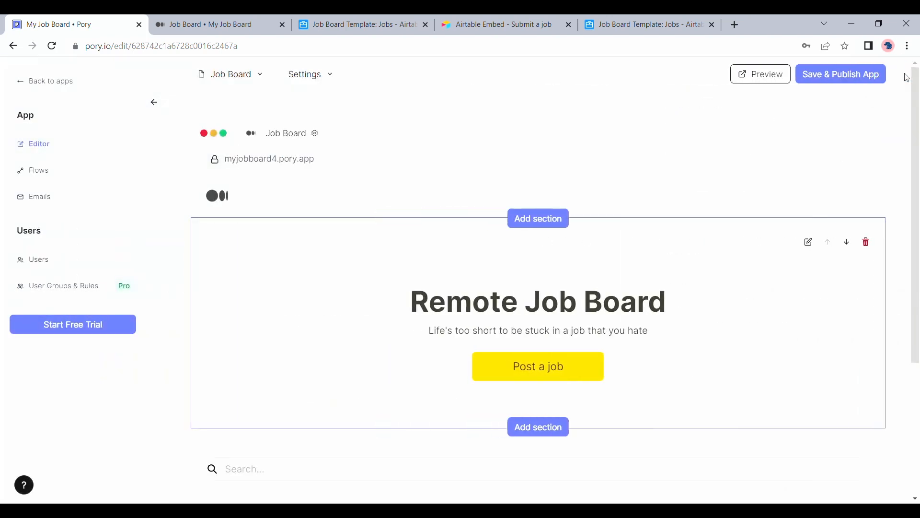
pyautogui.click(809, 244)
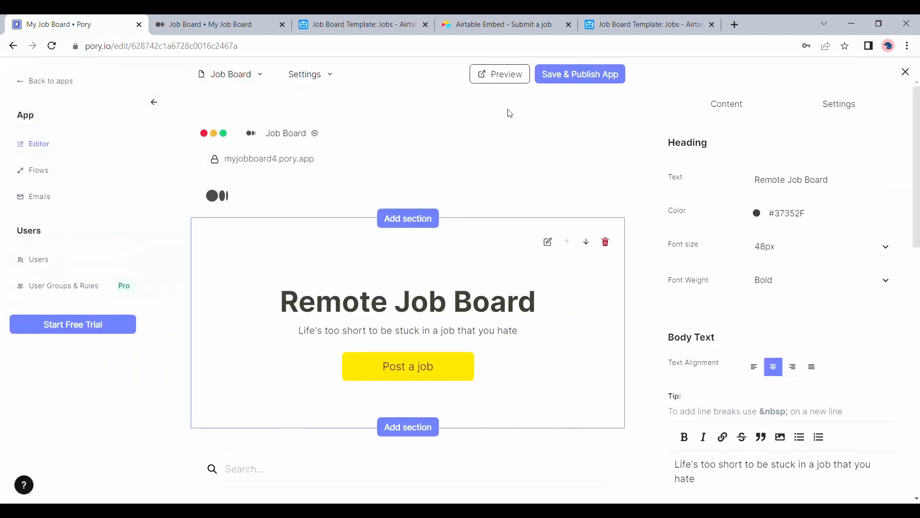
pyautogui.click(490, 21)
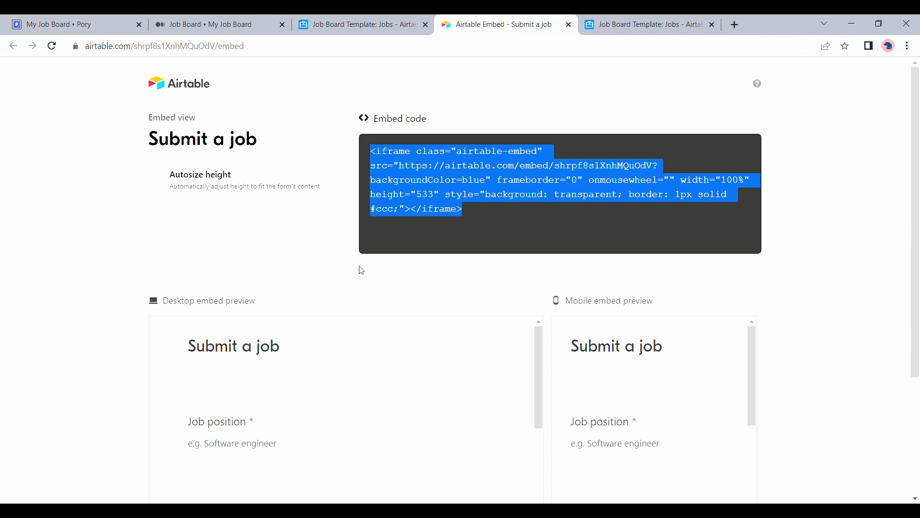
pyautogui.scroll(-1, 362, 270)
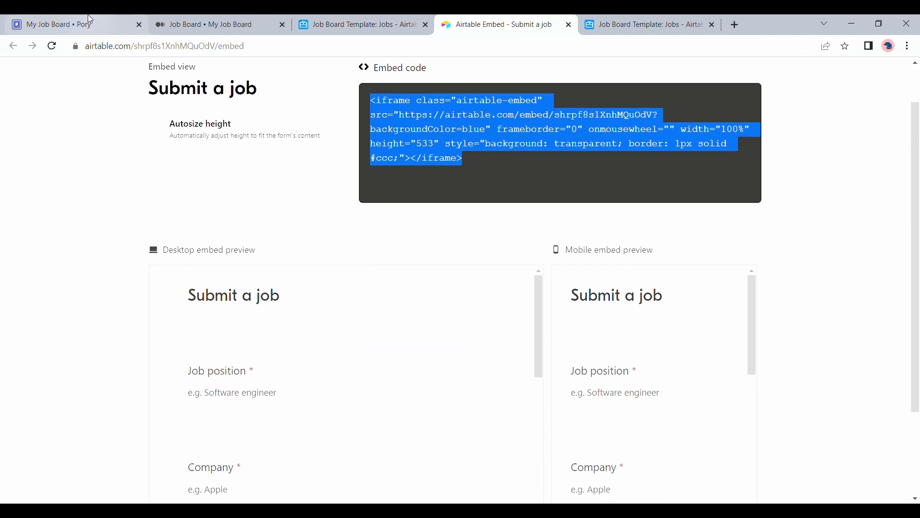
pyautogui.click(72, 24)
# Replace the Post a job embed code with the Airtable Submit a job iframe and republish.
pyautogui.scroll(-7, 757, 331)
pyautogui.scroll(-5, 757, 331)
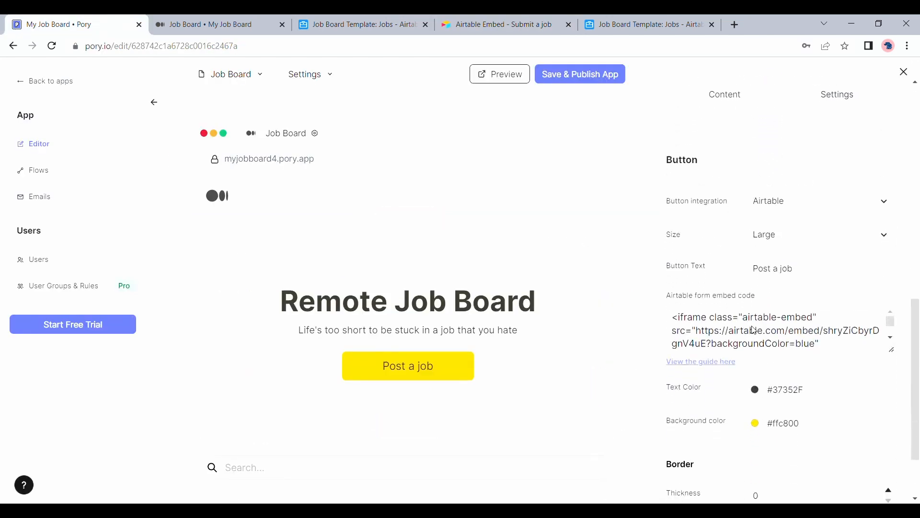
pyautogui.click(757, 331)
pyautogui.hotkey('ctrl', 'a')
pyautogui.press('BackSpace')
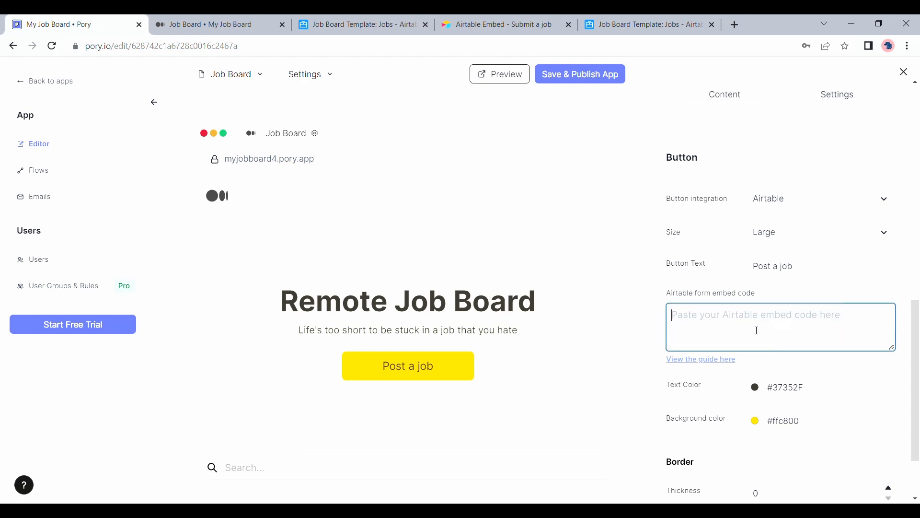
pyautogui.hotkey('ctrl', 'v')
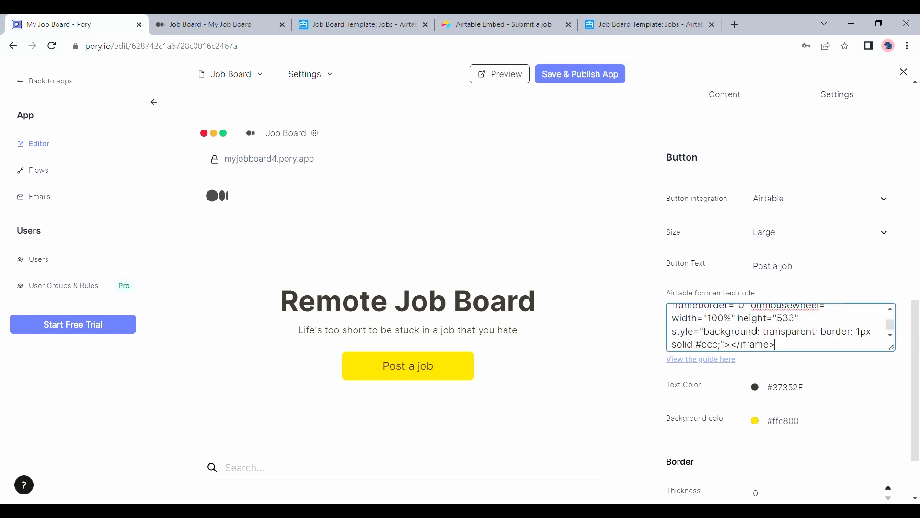
pyautogui.click(634, 291)
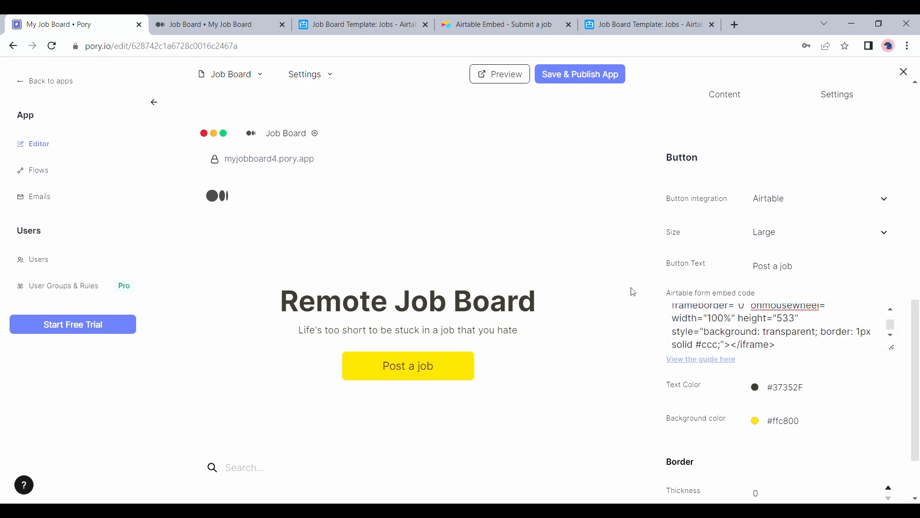
pyautogui.click(592, 77)
# Reload the live job board and open its Submit a job form.
pyautogui.click(246, 21)
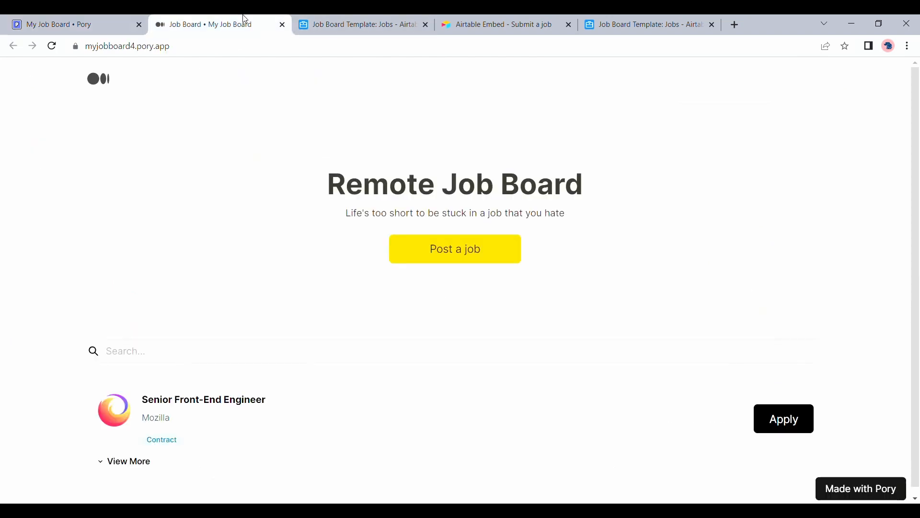
pyautogui.click(52, 46)
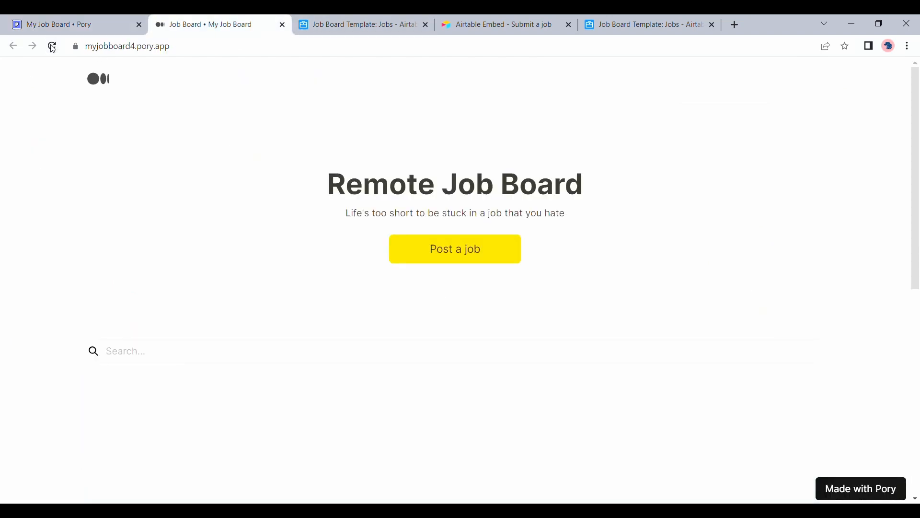
pyautogui.click(52, 47)
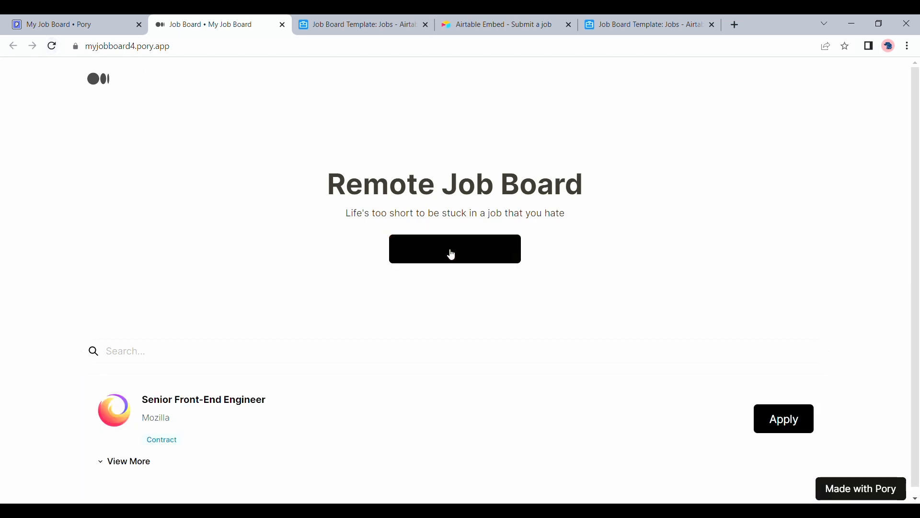
pyautogui.click(452, 254)
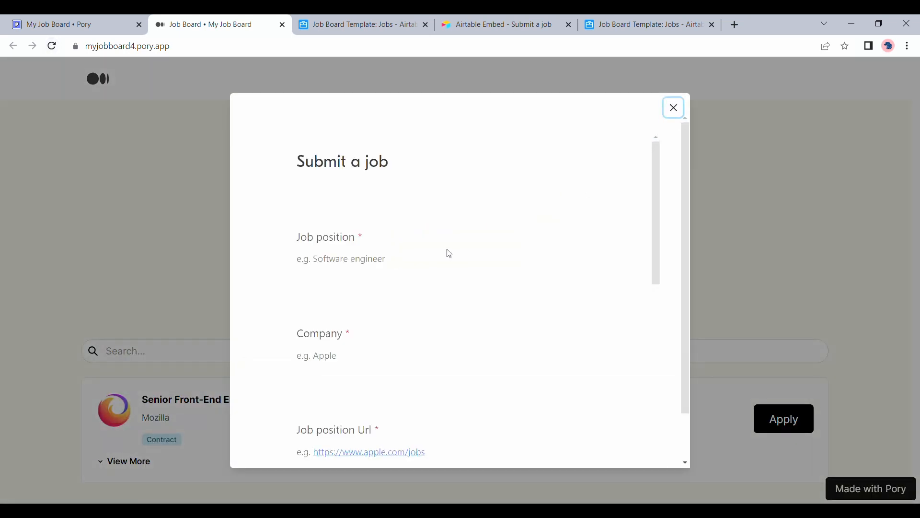
pyautogui.scroll(-5, 449, 254)
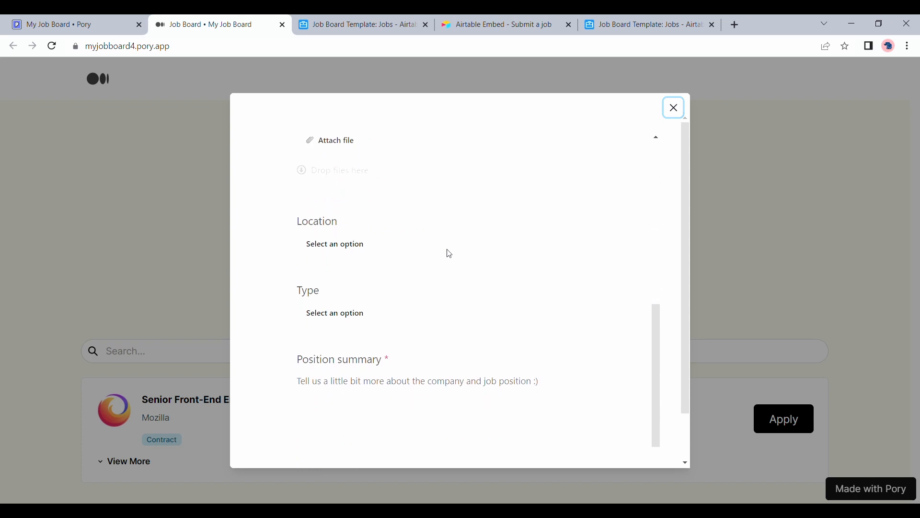
pyautogui.scroll(8, 447, 253)
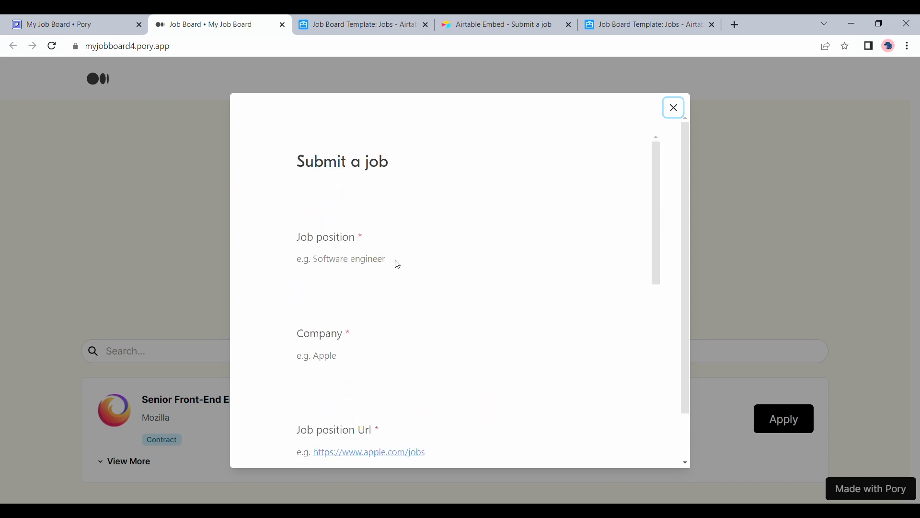
pyautogui.moveTo(393, 260); pyautogui.dragTo(320, 261)
pyautogui.hotkey('ctrl', 'c')
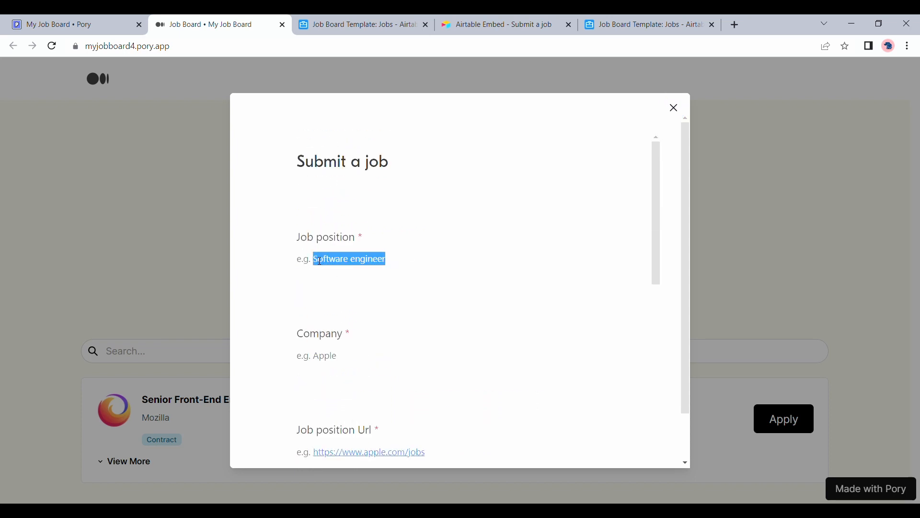
pyautogui.click(336, 287)
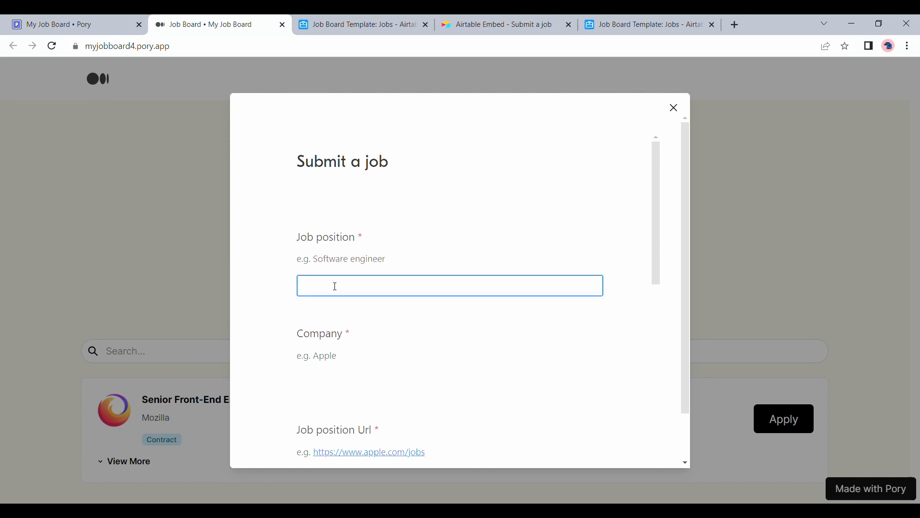
pyautogui.hotkey('ctrl', 'v')
pyautogui.scroll(-3, 335, 286)
pyautogui.doubleClick(324, 249)
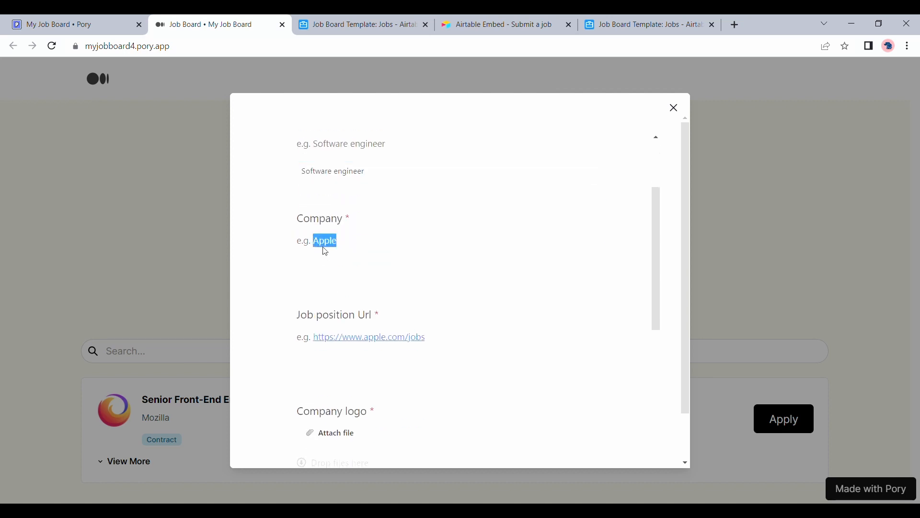
pyautogui.click(332, 267)
pyautogui.write('Apple')
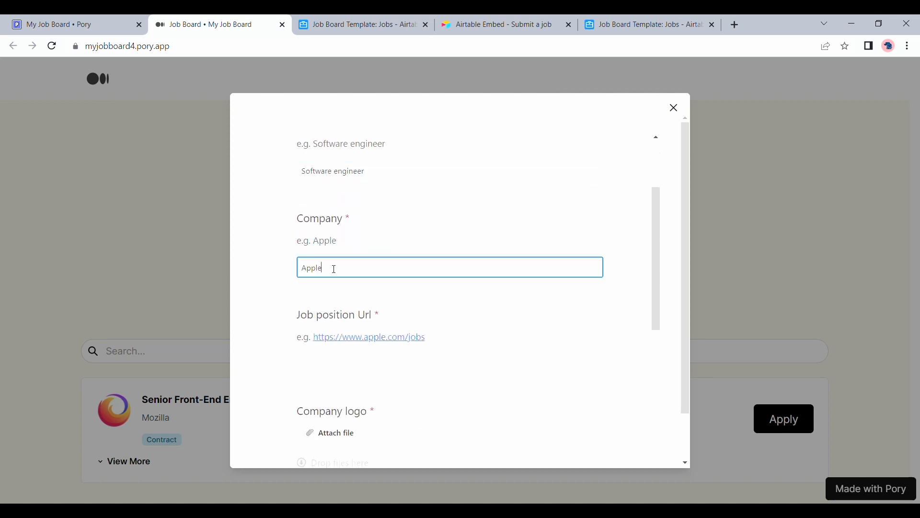
pyautogui.moveTo(401, 356); pyautogui.dragTo(319, 347)
pyautogui.hotkey('ctrl', 'c')
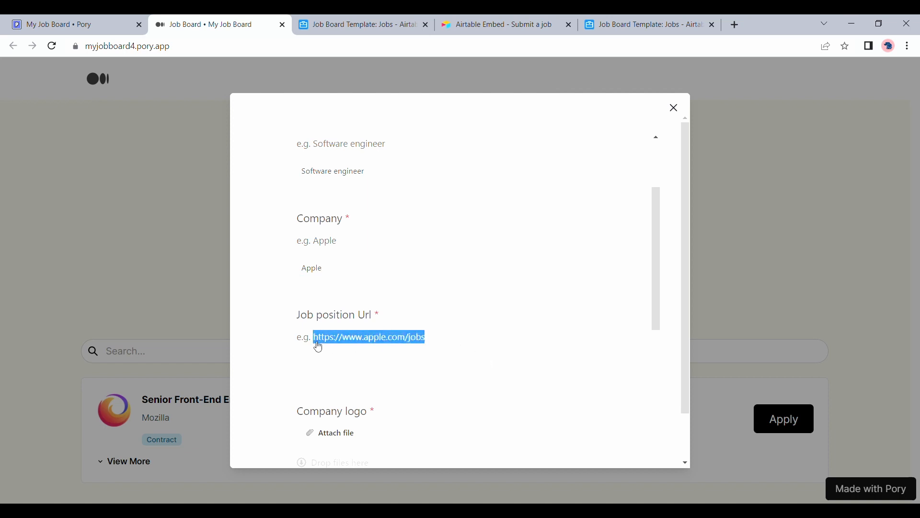
pyautogui.click(324, 364)
pyautogui.hotkey('ctrl', 'v')
pyautogui.scroll(-3, 328, 373)
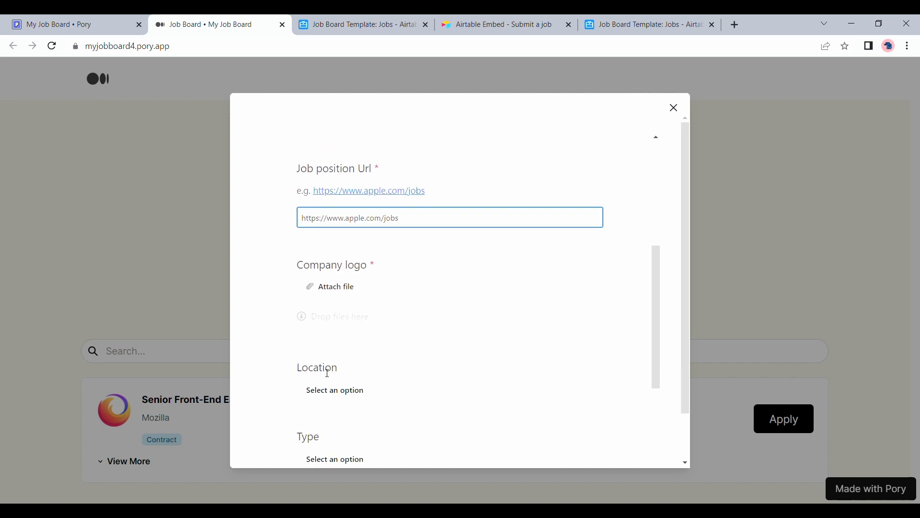
pyautogui.click(335, 289)
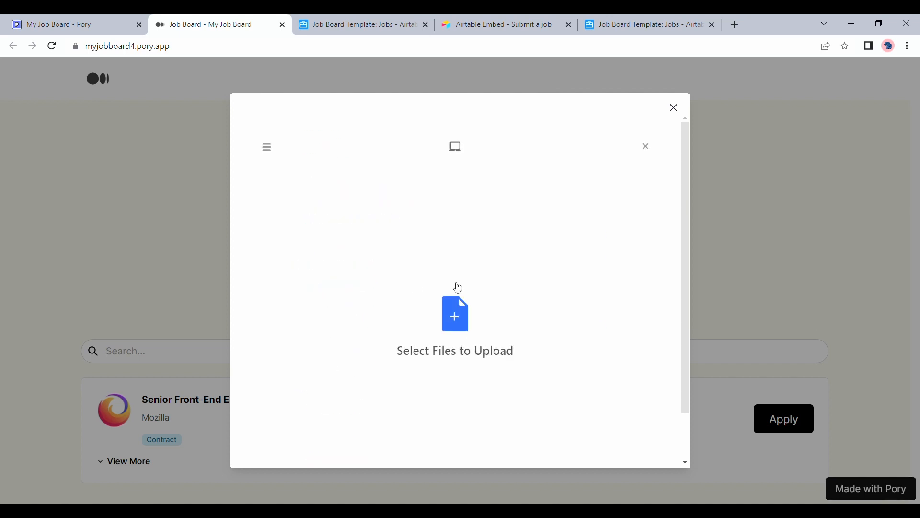
# Upload icons8-facebook-100.png as the company logo.
pyautogui.click(444, 314)
pyautogui.doubleClick(331, 136)
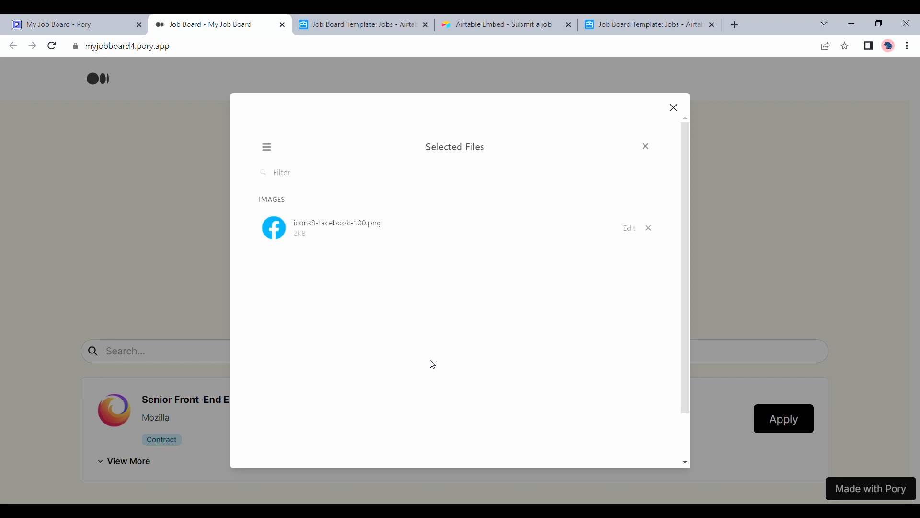
pyautogui.click(619, 426)
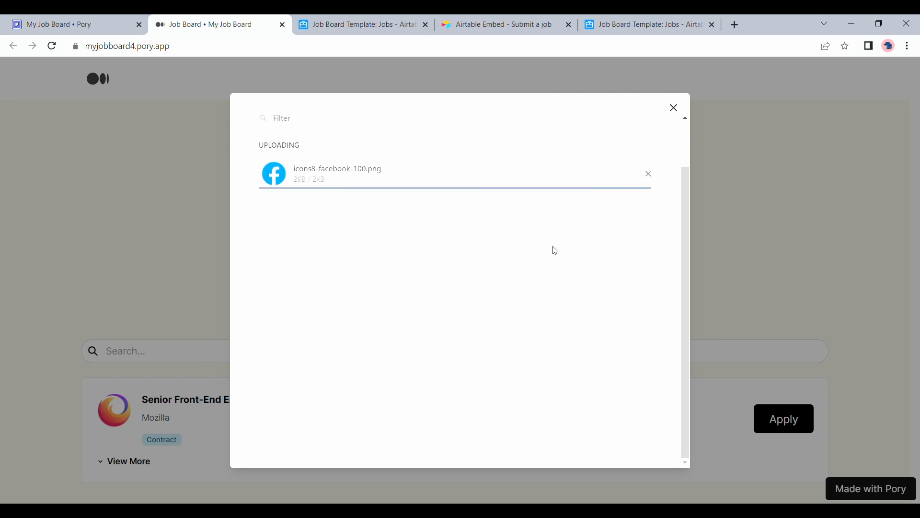
# Set location San Francisco, job type Part-time, and position summary 'Test'.
pyautogui.scroll(-3, 556, 250)
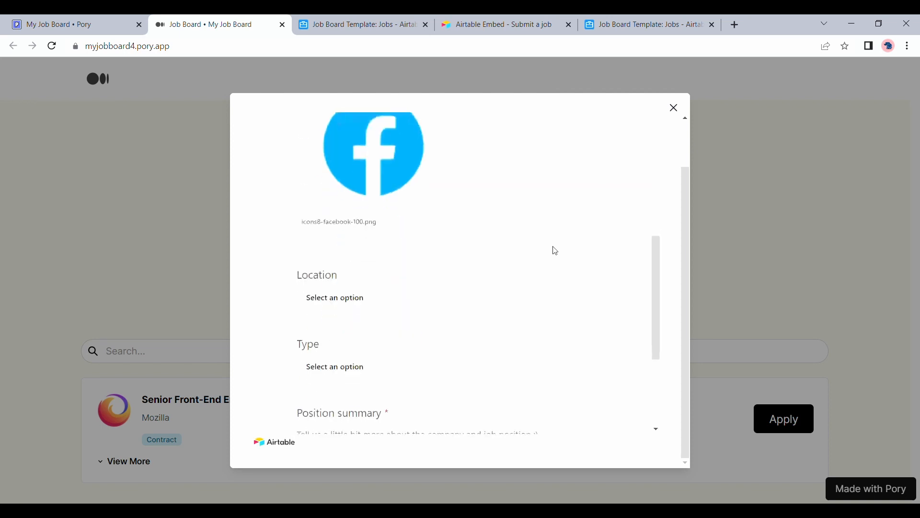
pyautogui.click(365, 302)
pyautogui.click(357, 322)
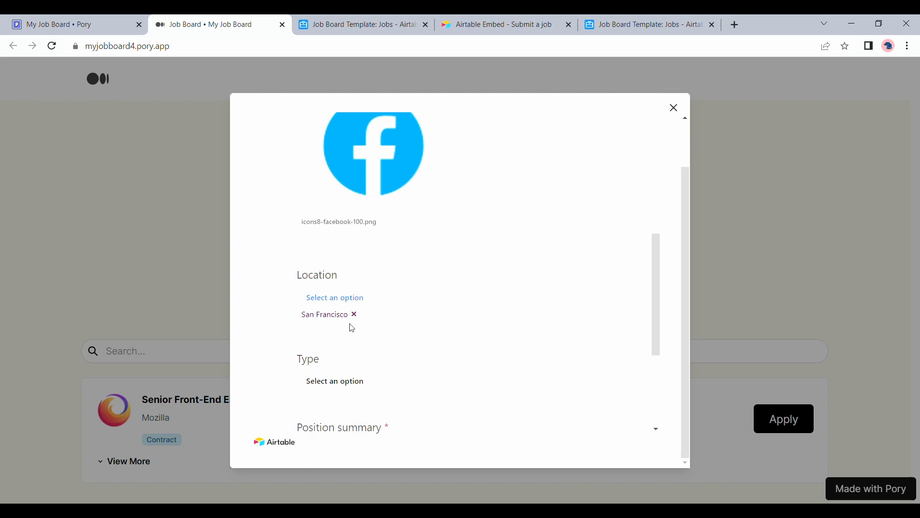
pyautogui.scroll(-1, 357, 325)
pyautogui.click(357, 325)
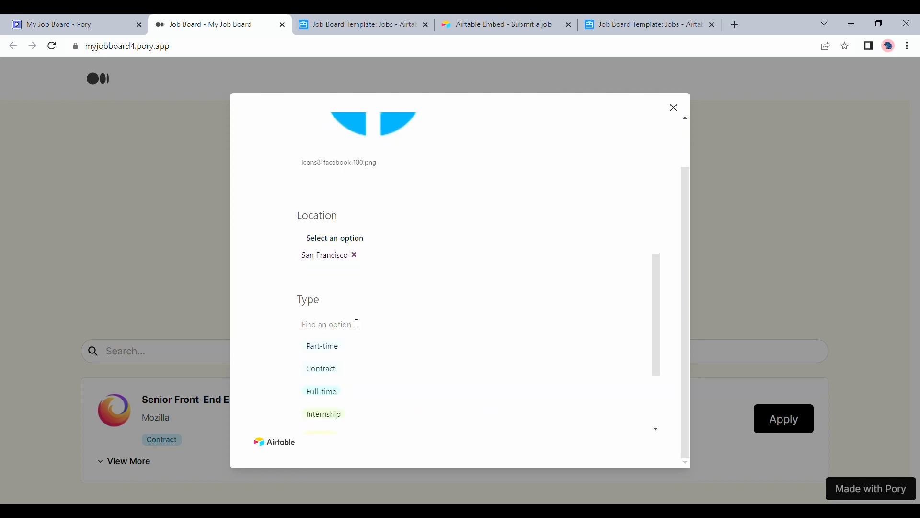
pyautogui.click(330, 348)
pyautogui.scroll(-3, 330, 349)
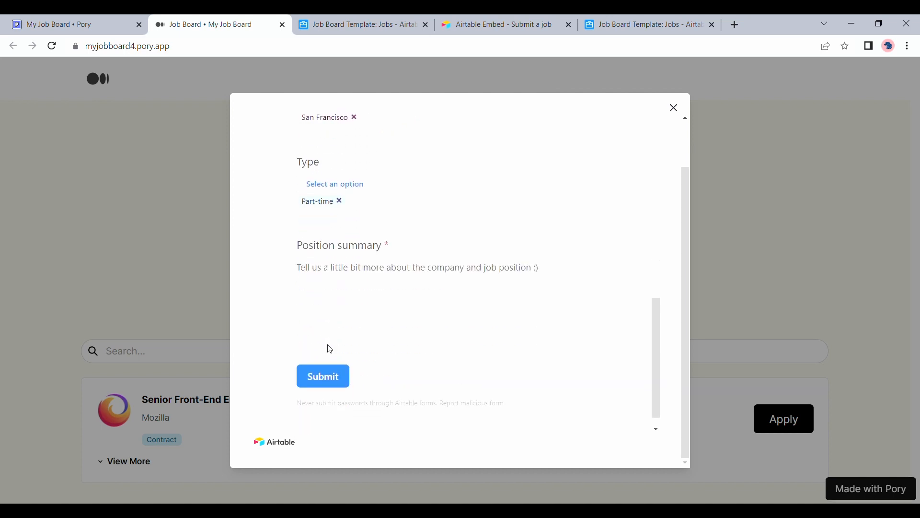
pyautogui.click(357, 313)
pyautogui.write('Test')
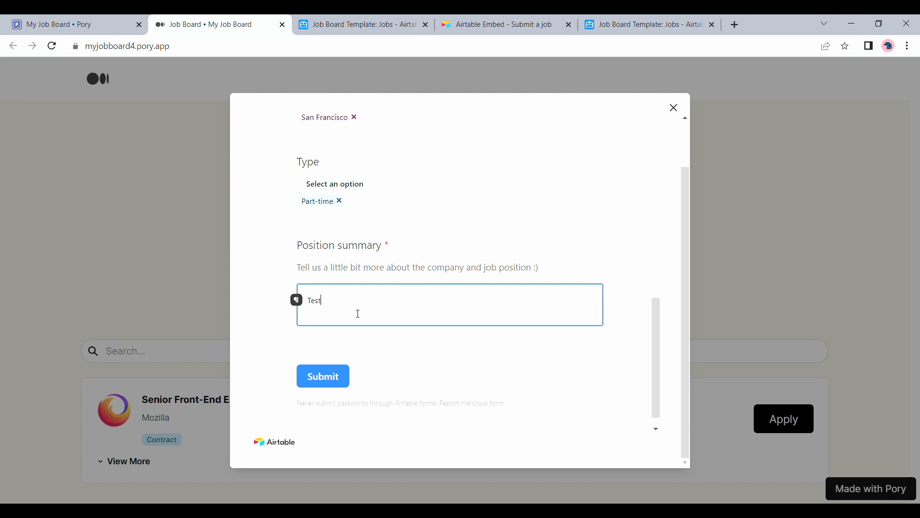
# Submit the test job posting, close the form and reload the live board.
pyautogui.click(322, 385)
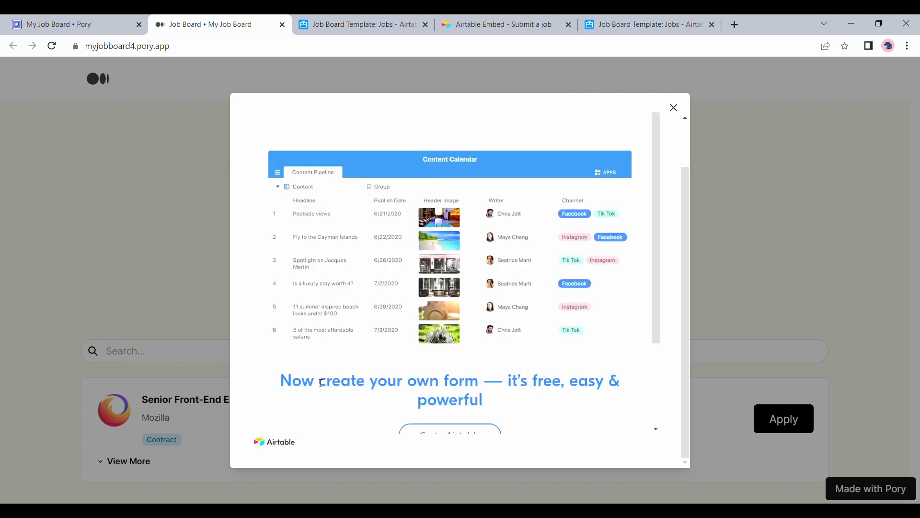
pyautogui.scroll(-2, 602, 205)
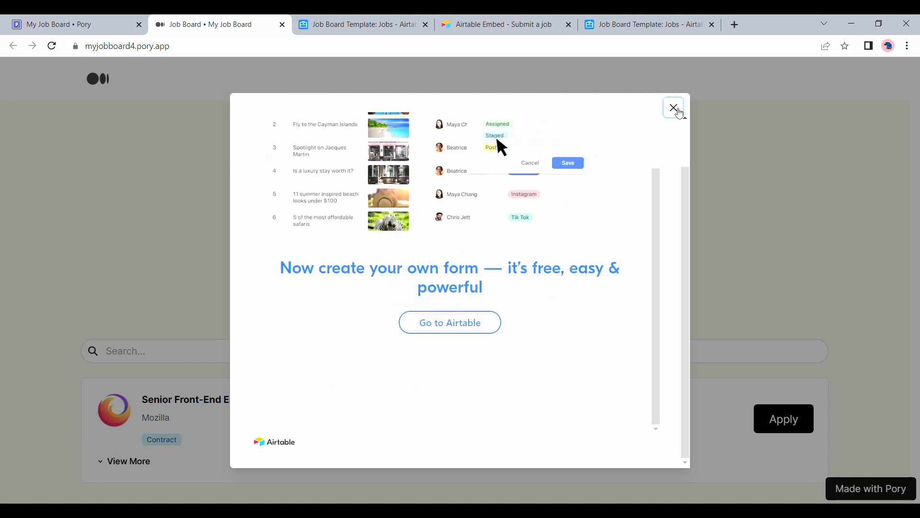
pyautogui.click(678, 111)
pyautogui.click(52, 46)
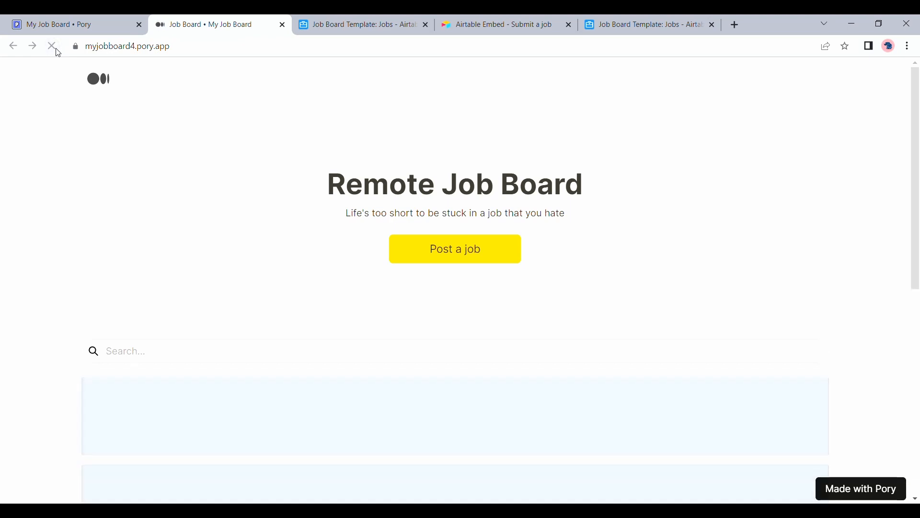
# Confirm the new Apple Software engineer listing on the live board, then switch to Airtable.
pyautogui.scroll(-3, 136, 238)
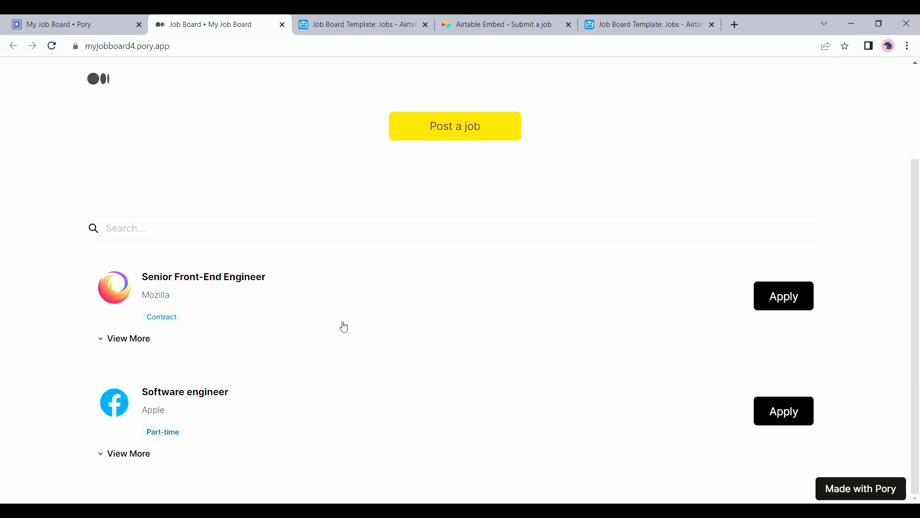
pyautogui.scroll(3, 342, 326)
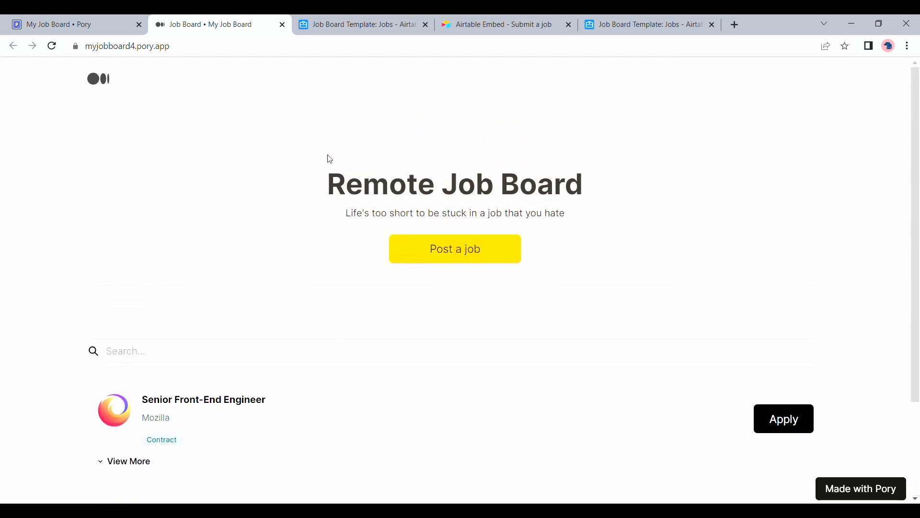
pyautogui.click(347, 16)
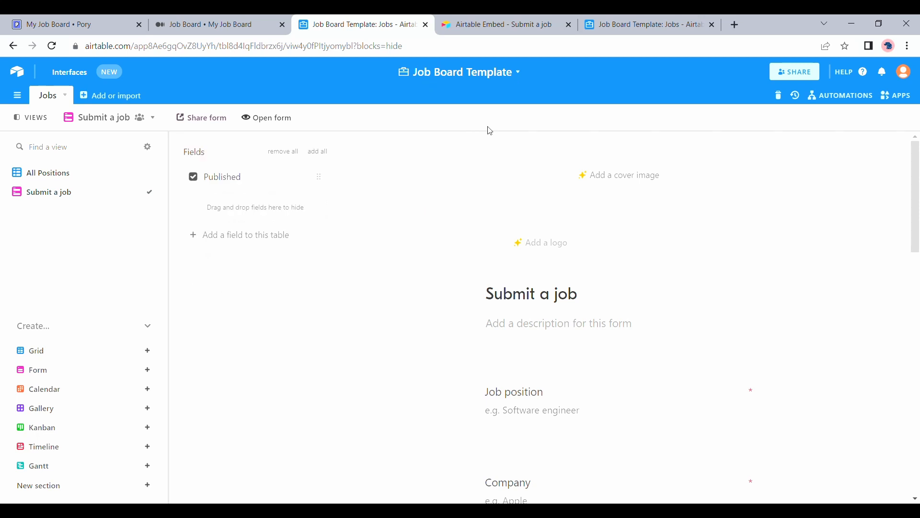
# Inspect the new Apple Software engineer record's columns in the All Positions grid.
pyautogui.click(134, 177)
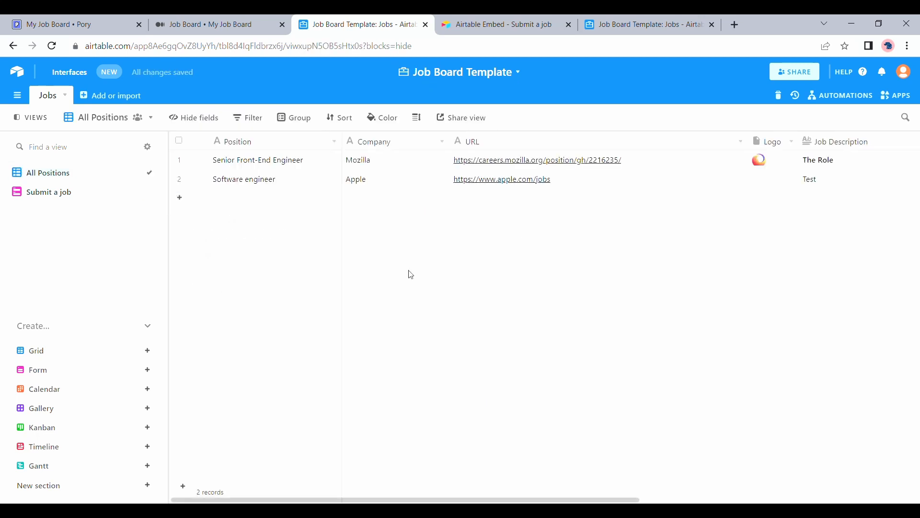
pyautogui.hscroll(3, 285, 196)
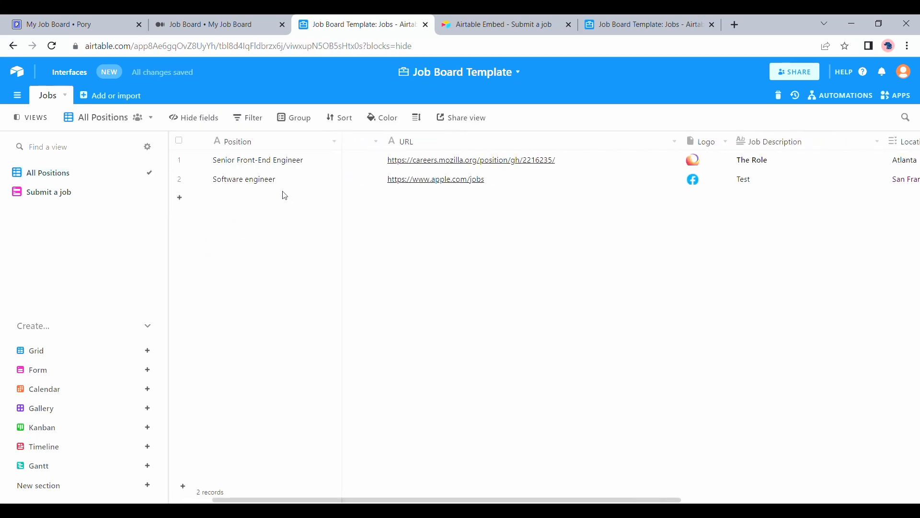
pyautogui.hscroll(5, 285, 196)
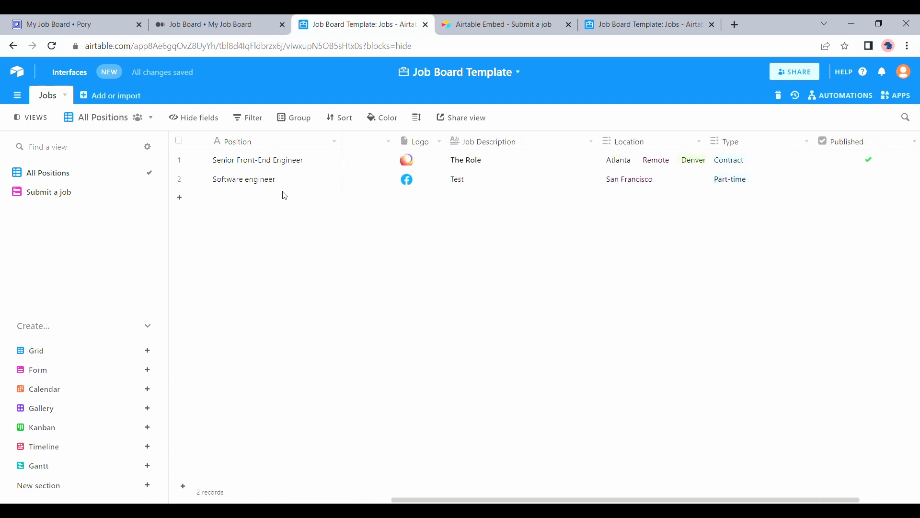
pyautogui.hscroll(-8, 285, 196)
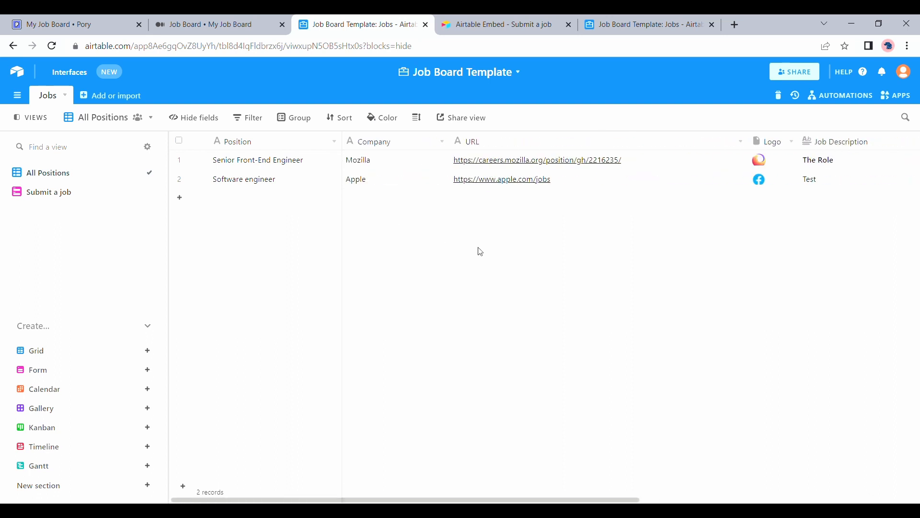
pyautogui.click(105, 16)
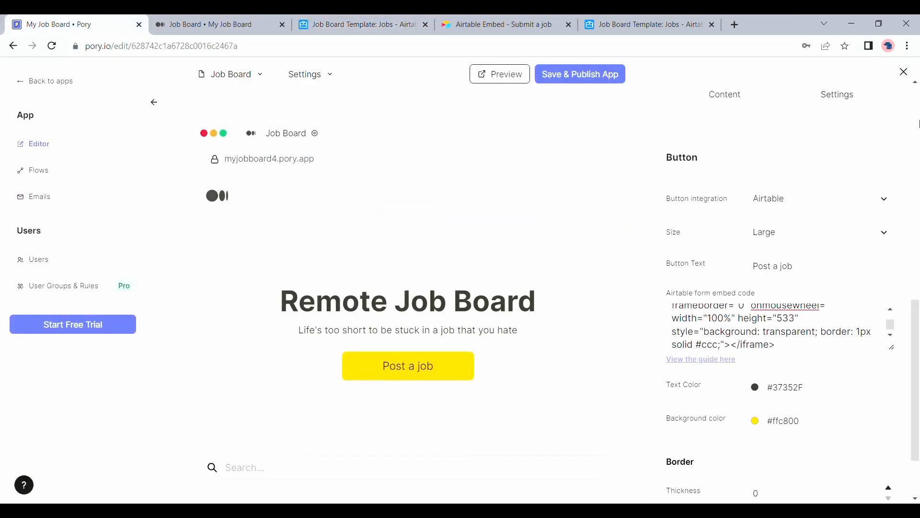
# Close the Button settings panel to reveal the full Remote Job Board page canvas.
pyautogui.click(904, 72)
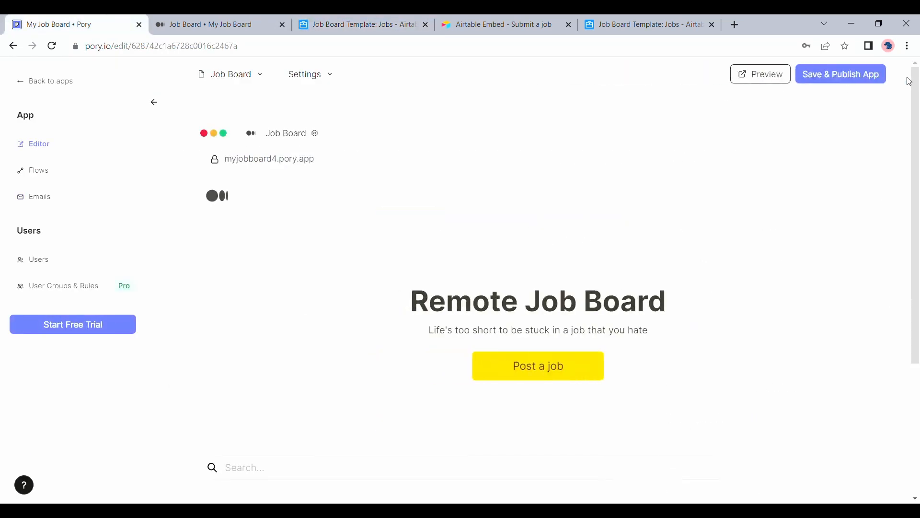